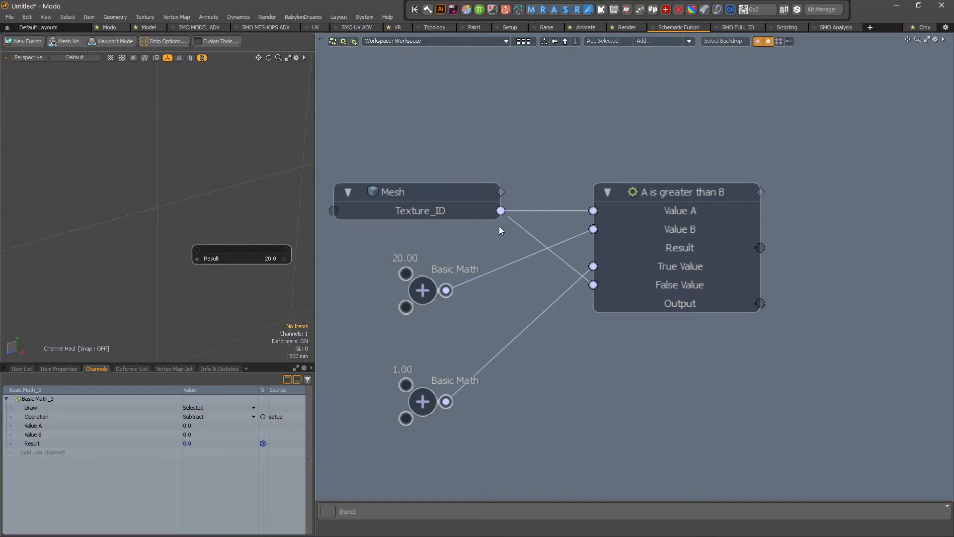
Shift the Mesh and Basic Math nodes left and delete the links into Value A, Value B and False Value.
click(500, 352)
drag(400, 158, 489, 408)
drag(455, 204, 362, 203)
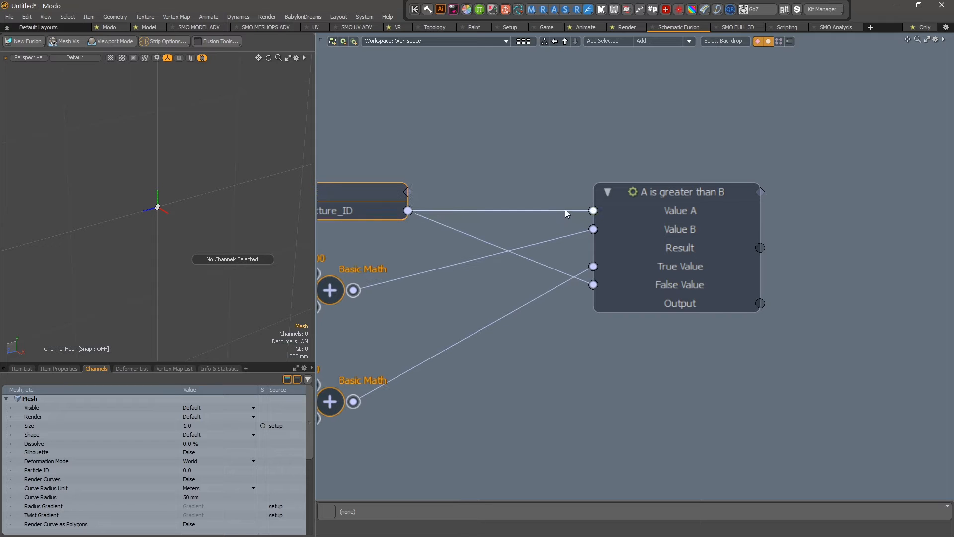
key(Delete)
key(Delete)
key(Delete)
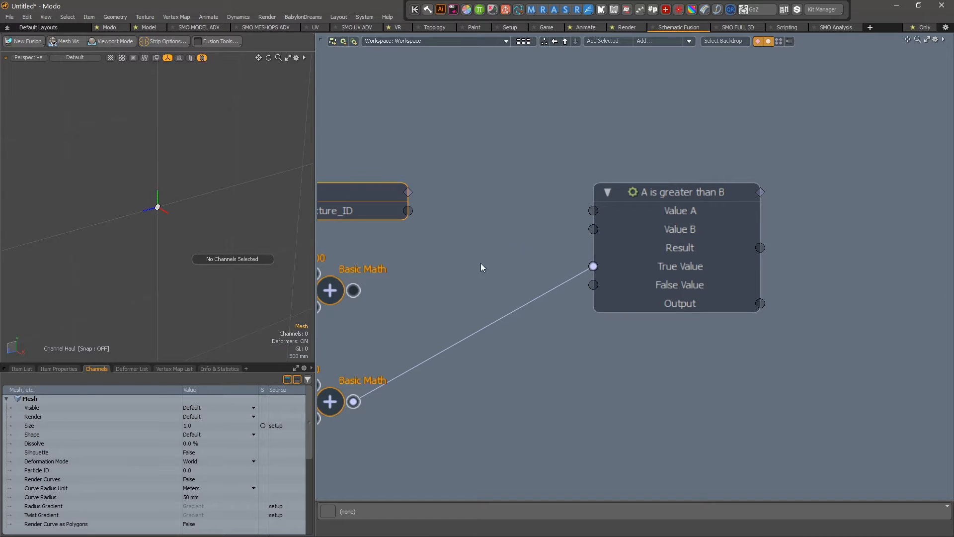
key(Delete)
Delete the last Basic Math link into True Value on the comparison node.
click(641, 277)
scroll(839, 293, up, 1)
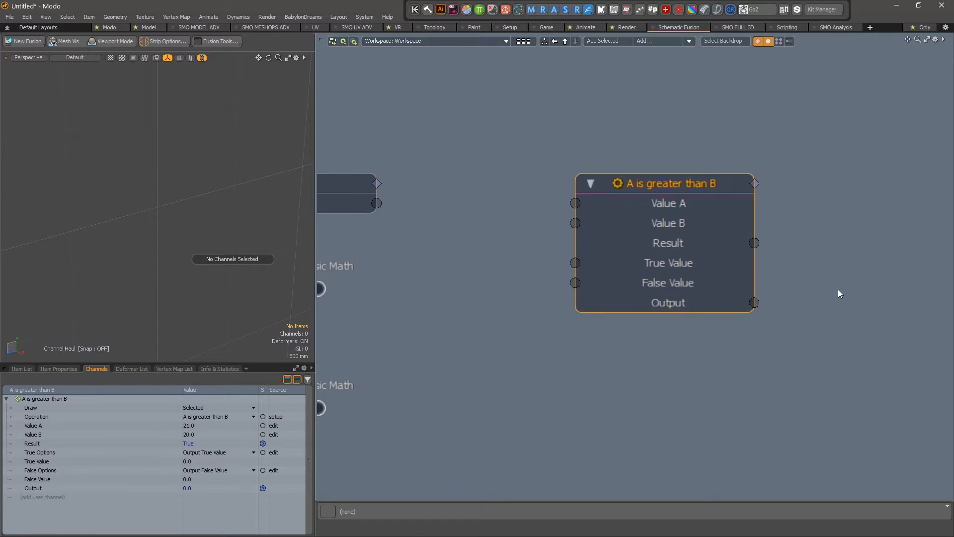
scroll(437, 347, down, 4)
scroll(733, 291, up, 4)
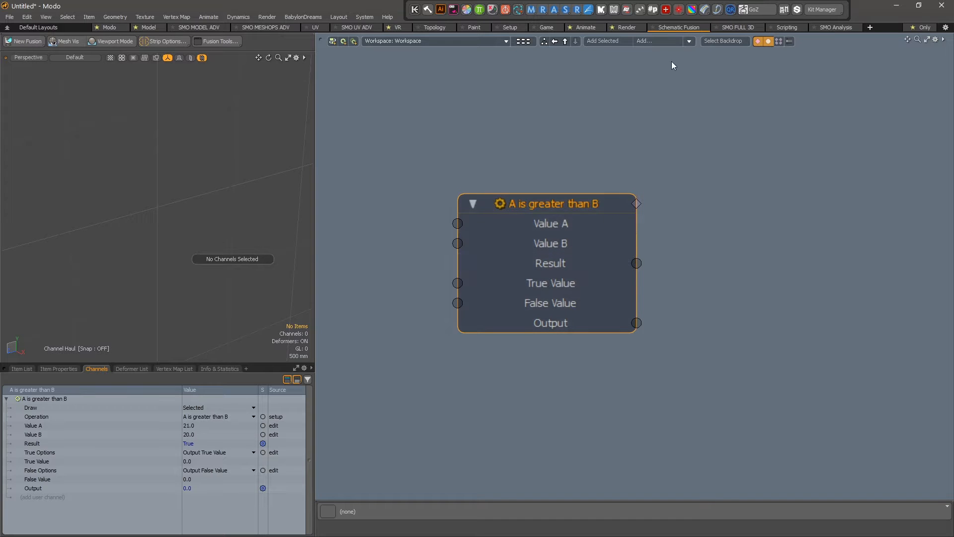
Browse the list of nodes available to add to the schematic.
click(652, 42)
mouse_move(549, 227)
mouse_move(591, 287)
mouse_move(558, 254)
click(558, 222)
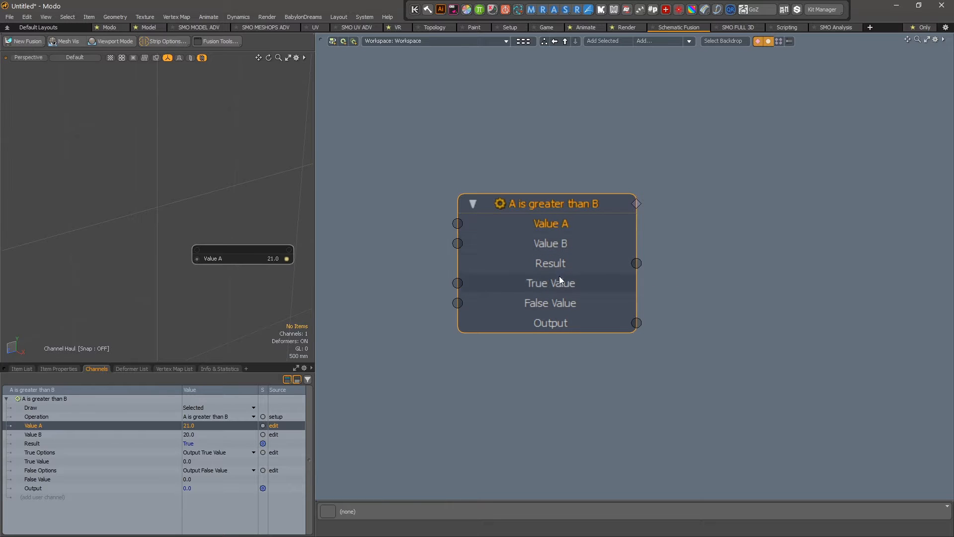
click(203, 442)
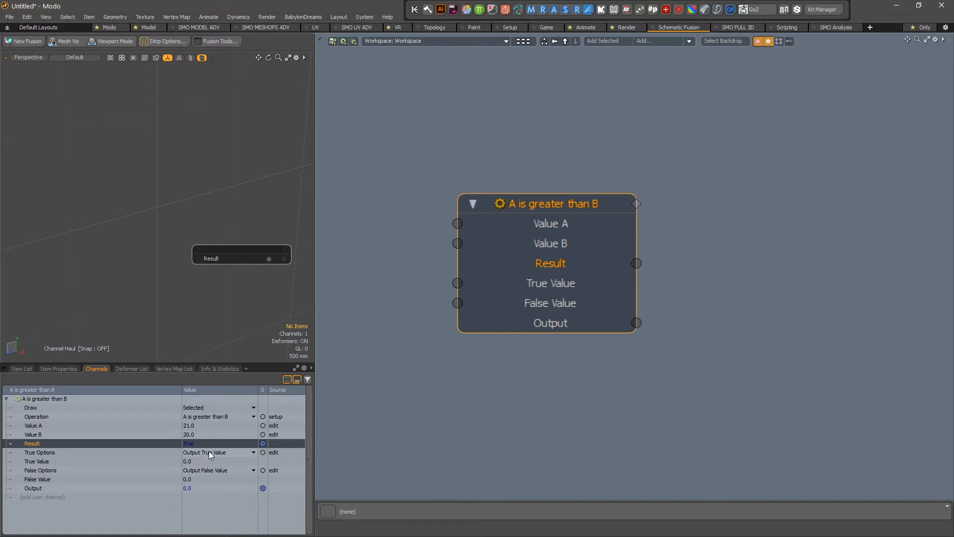
click(225, 454)
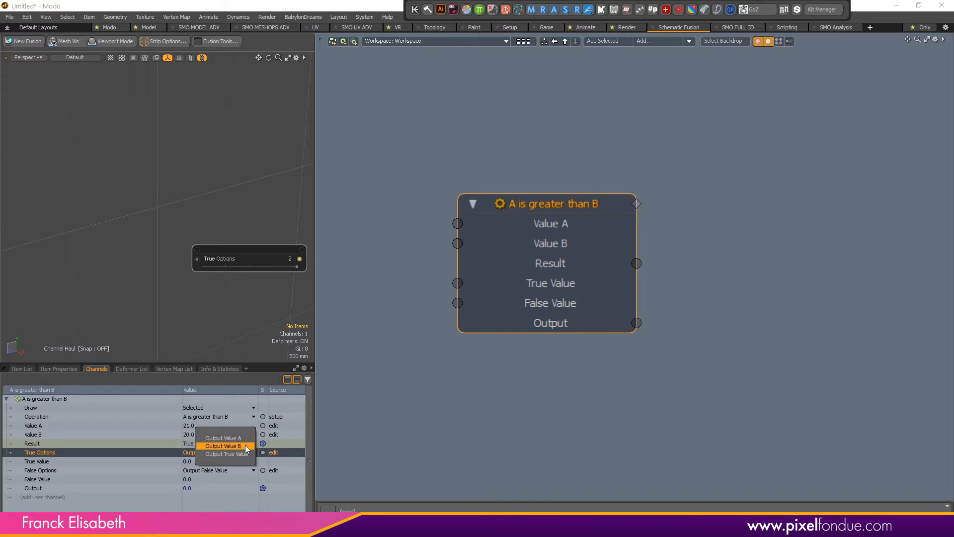
click(246, 454)
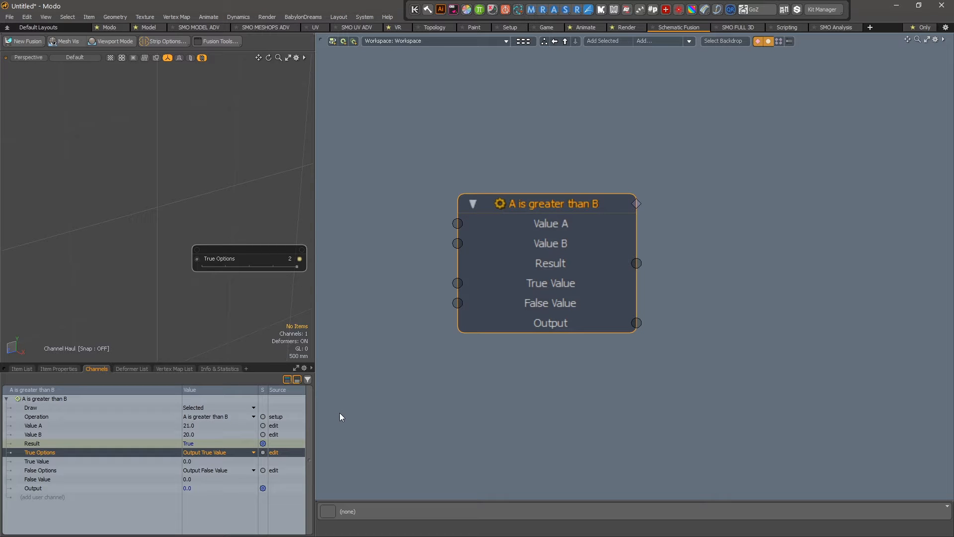
Undo the deletions so Texture_ID, 20.00 and 1.00 feed the comparison node again, then frame it.
scroll(564, 324, down, 2)
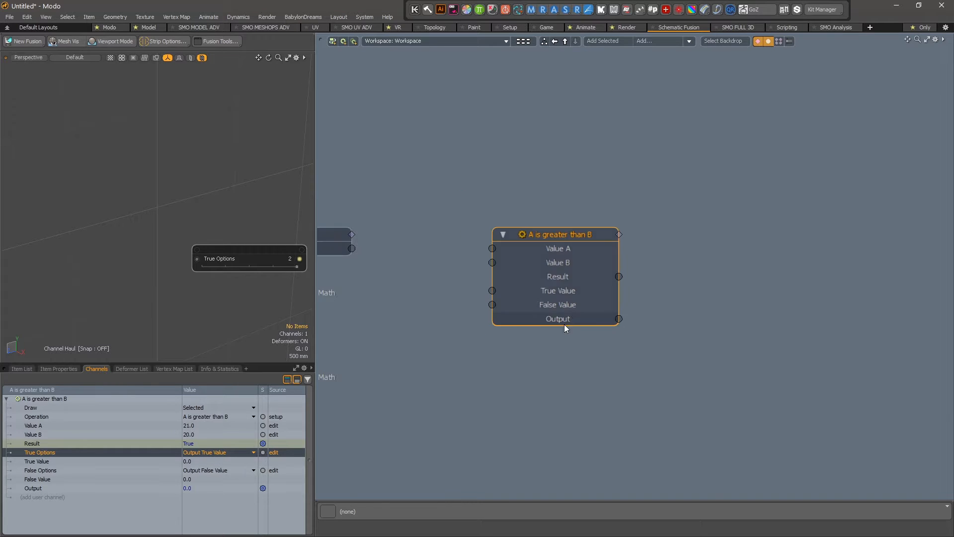
click(451, 277)
key(ctrl+z)
key(ctrl+z)
key(ctrl+z)
key(ctrl+z)
key(ctrl+z)
key(ctrl+z)
key(ctrl+z)
key(ctrl+z)
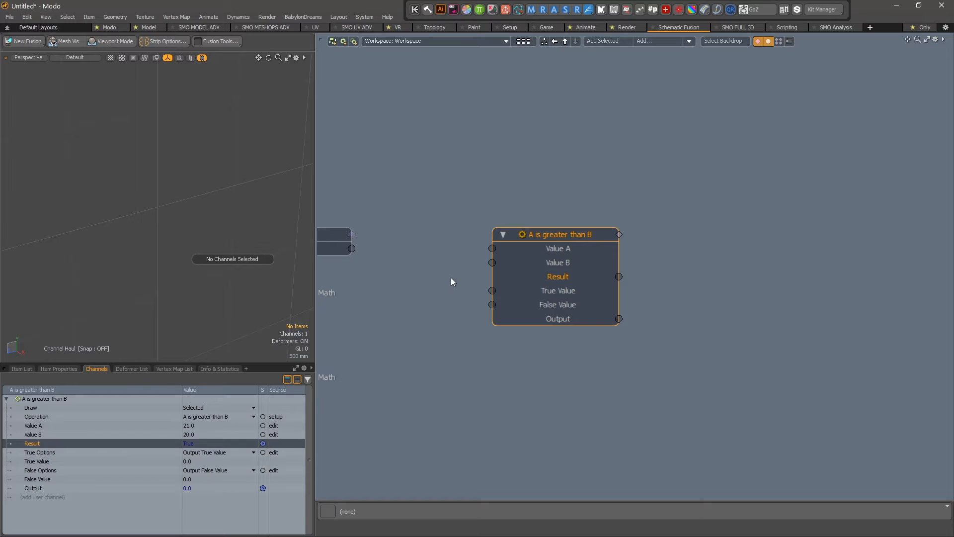
key(ctrl+z)
key(ctrl+z)
key(ctrl+z)
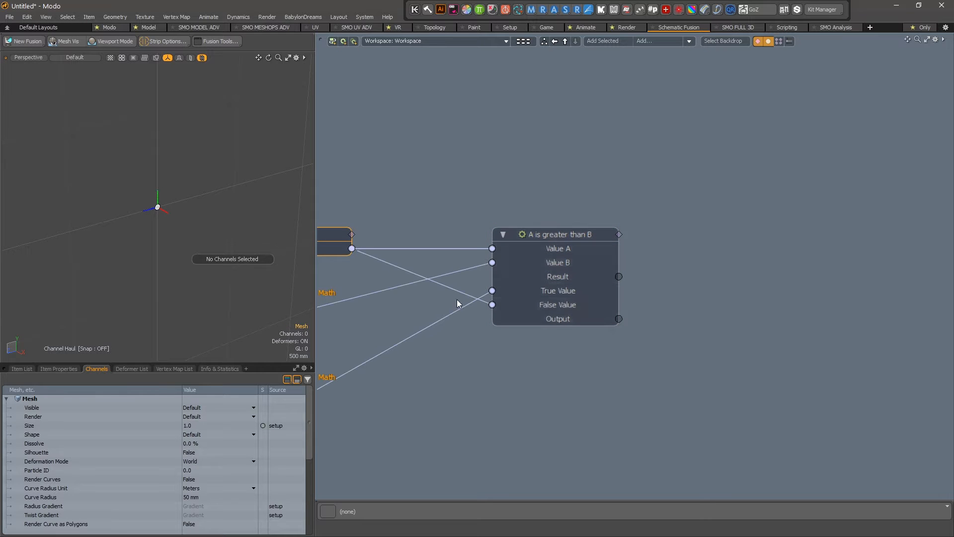
scroll(457, 299, down, 2)
alt+drag(472, 298, 591, 289)
scroll(638, 289, up, 3)
scroll(638, 288, down, 3)
scroll(462, 298, up, 4)
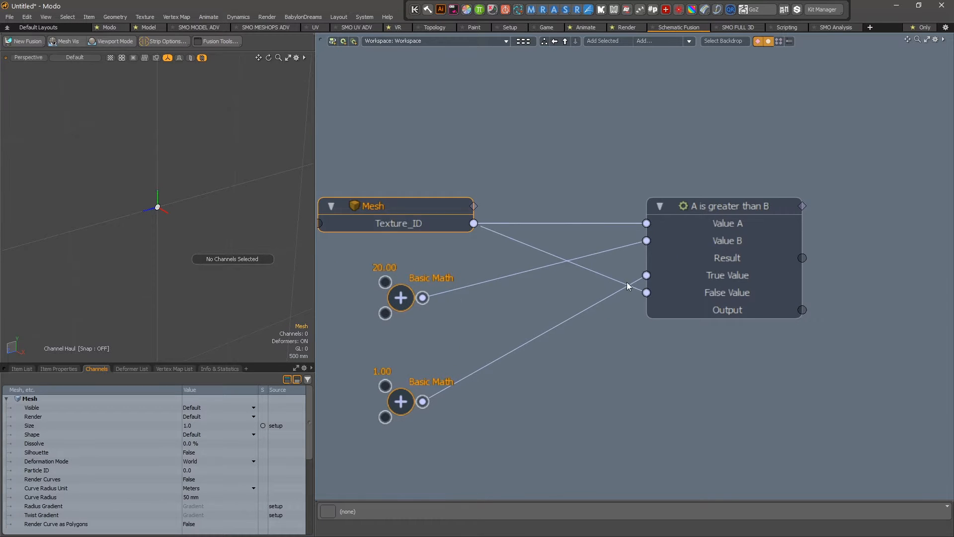
scroll(627, 283, down, 2)
scroll(477, 311, up, 3)
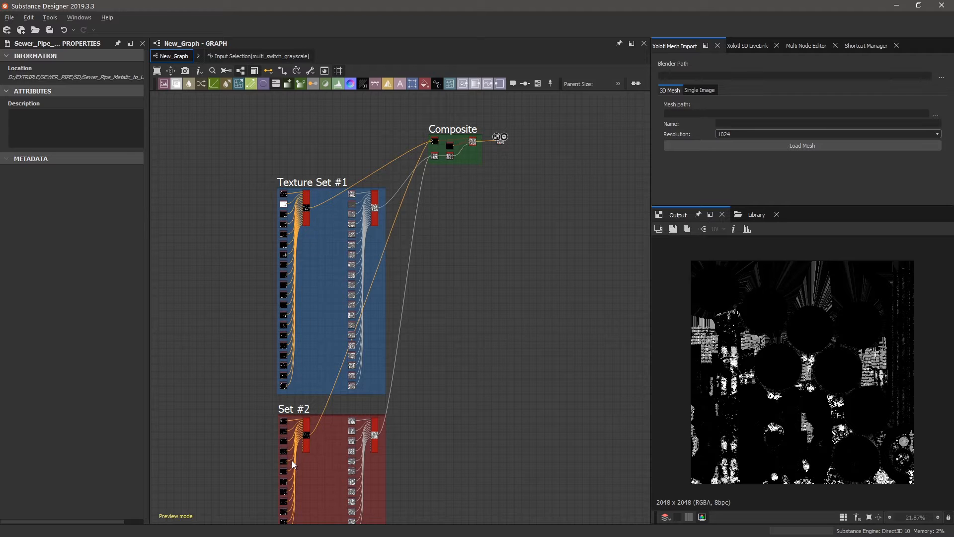
Deselect everything in New_Graph so its properties, including the Texture_ID parameter, are displayed.
scroll(437, 141, up, 4)
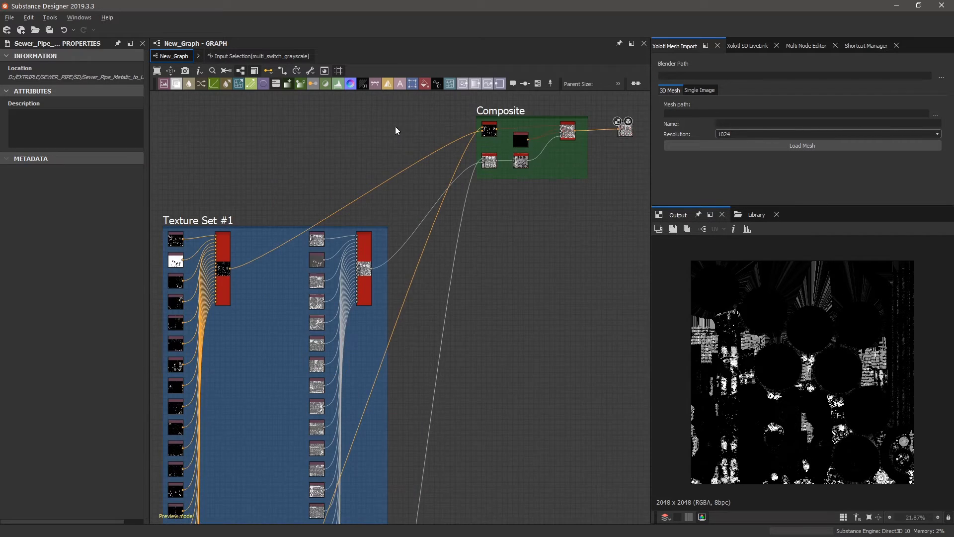
scroll(440, 139, down, 4)
scroll(304, 219, up, 3)
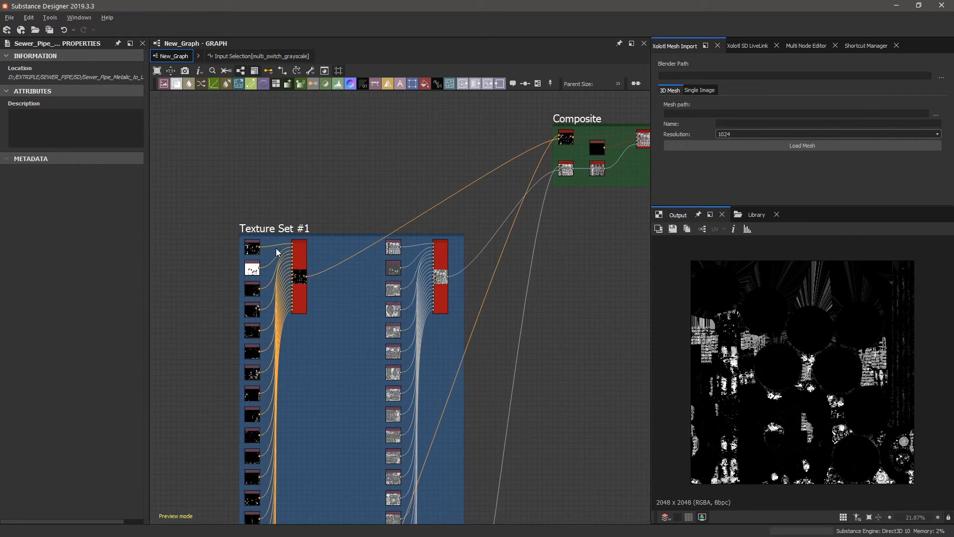
scroll(277, 252, down, 4)
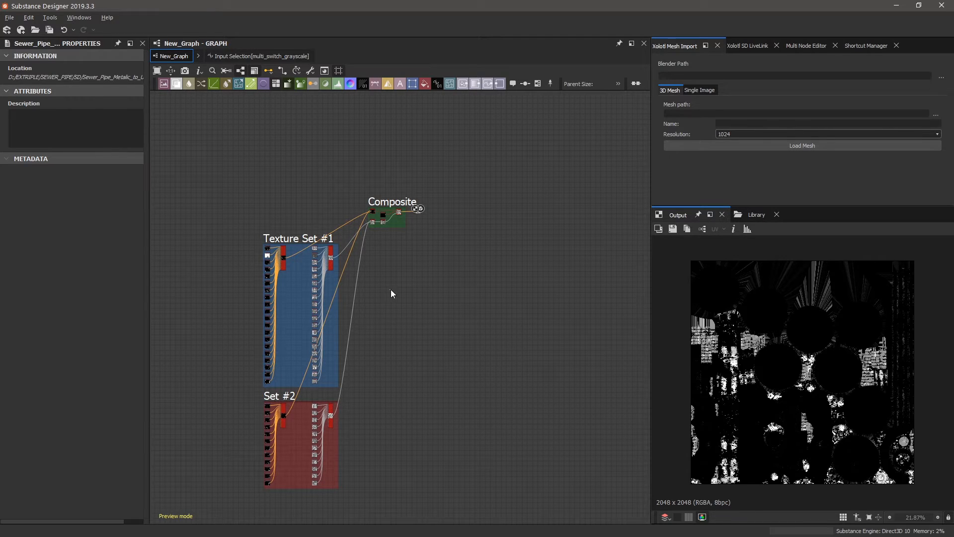
click(458, 383)
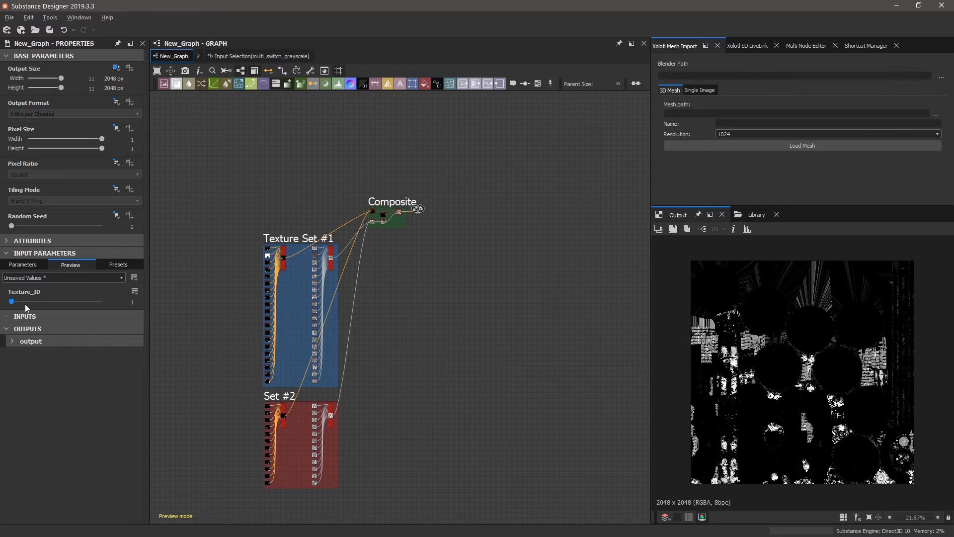
Adjust Texture_ID and inspect the Composite frame's Switch Color node.
mouse_move(14, 303)
mouse_down()
mouse_move(118, 301)
mouse_move(5, 304)
mouse_up()
scroll(393, 214, up, 5)
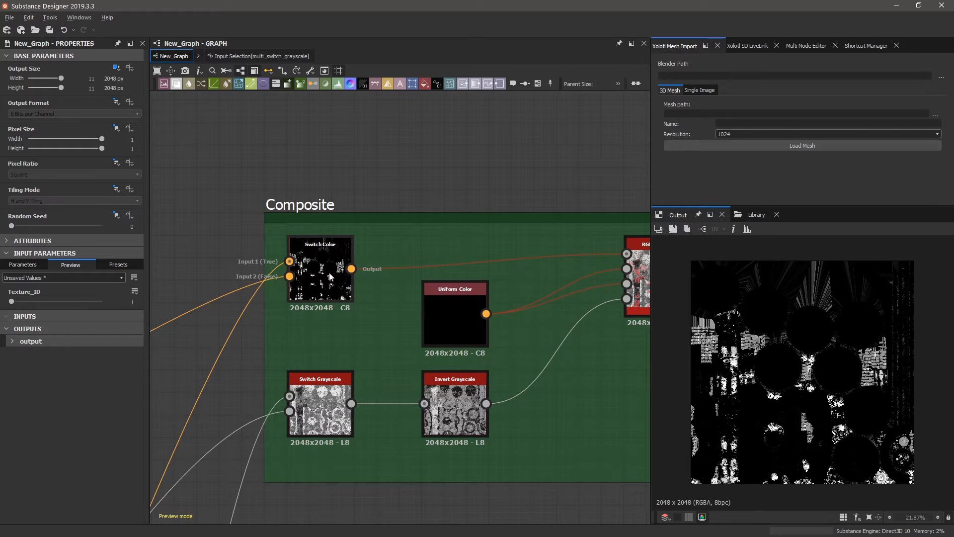
click(341, 278)
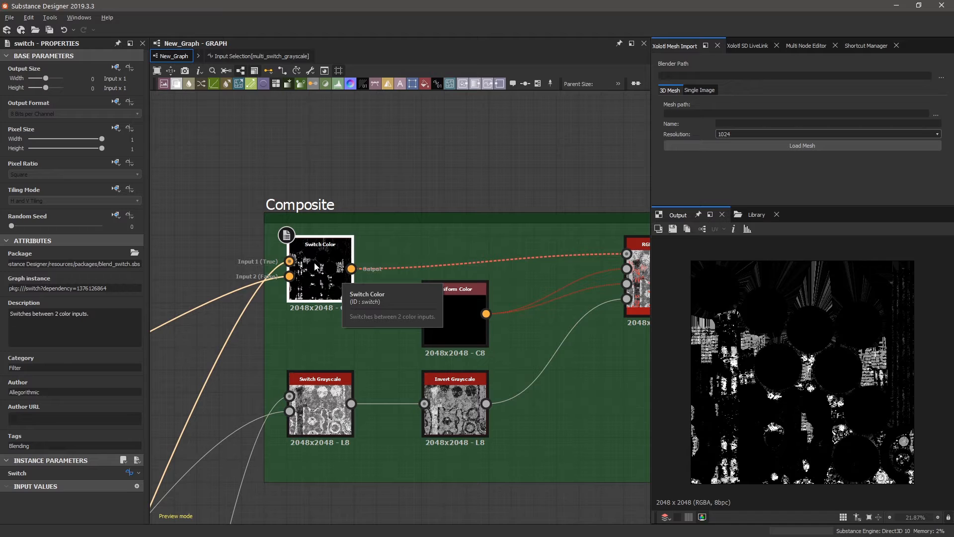
Move the graph's output node down-left to sit just above the Set #2 frame.
scroll(365, 265, down, 6)
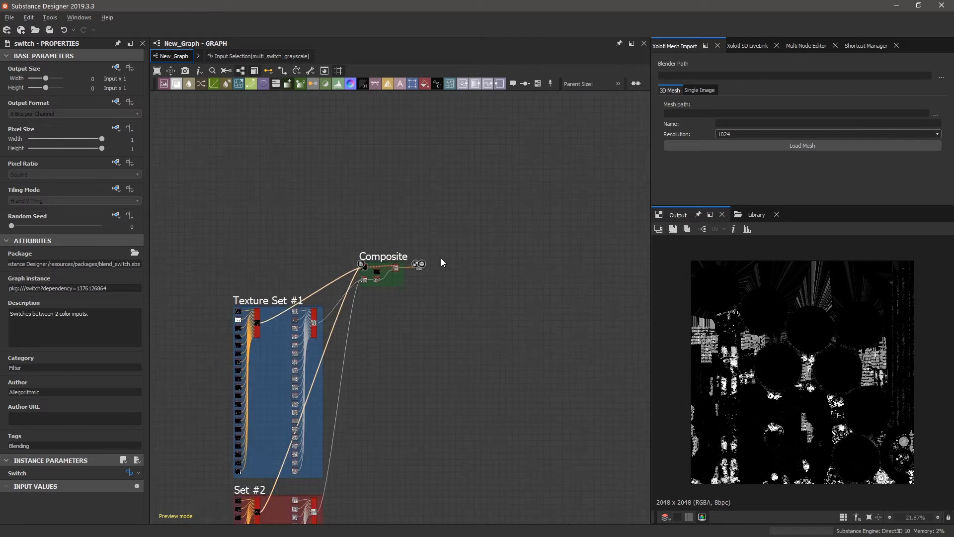
scroll(441, 258, down, 4)
scroll(406, 368, up, 3)
drag(448, 192, 347, 368)
scroll(301, 377, up, 5)
scroll(300, 378, up, 4)
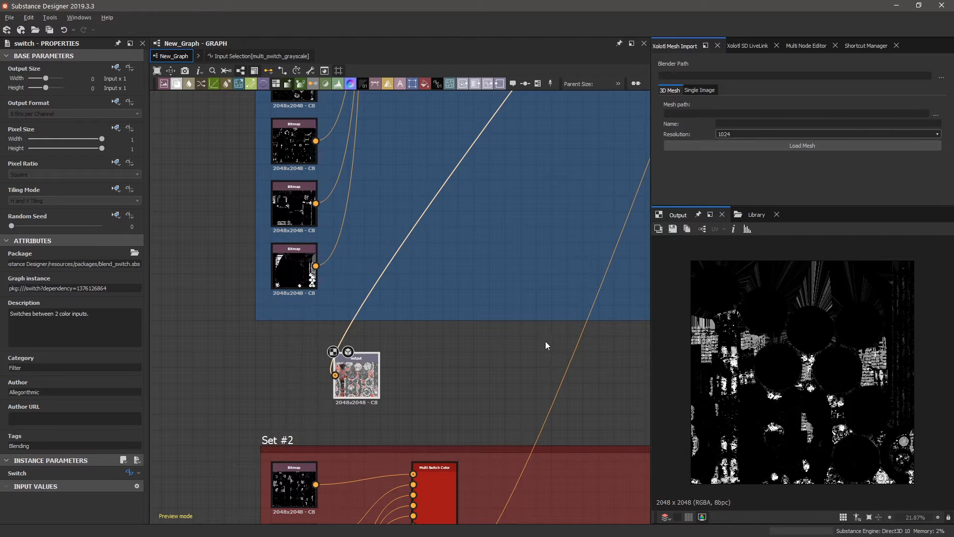
Compare the lowest Texture Set #1 Bitmap with the Set #2 Bitmap and nudge the output node right.
click(347, 377)
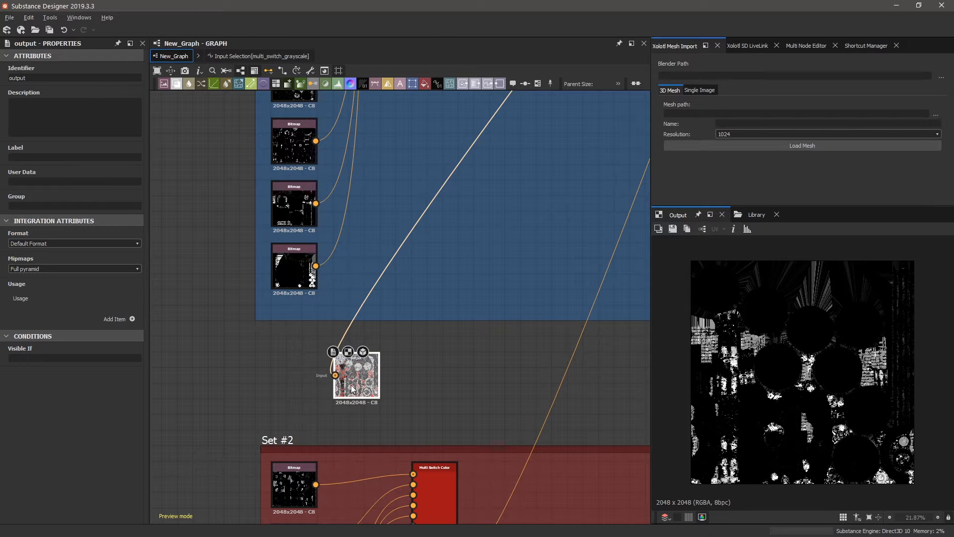
click(295, 273)
click(294, 489)
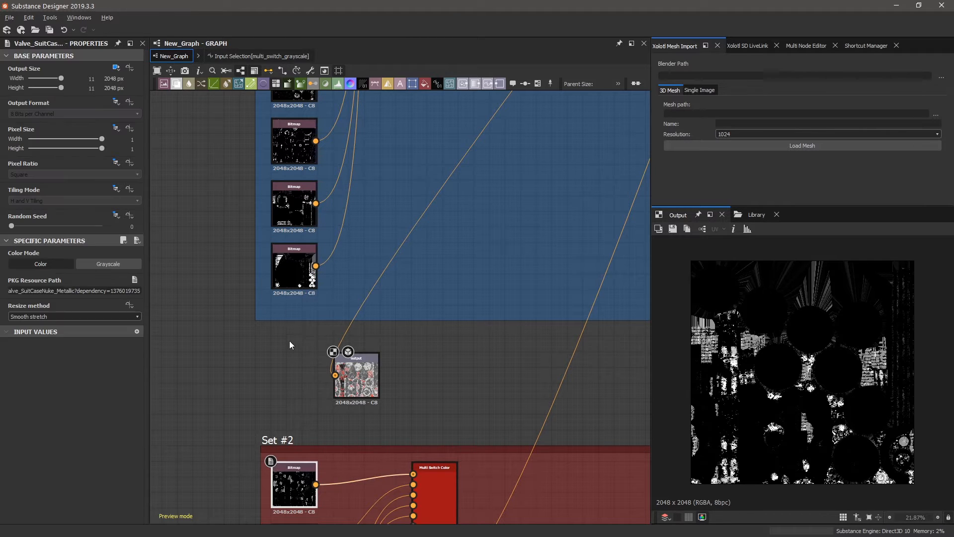
click(294, 279)
click(297, 475)
click(288, 271)
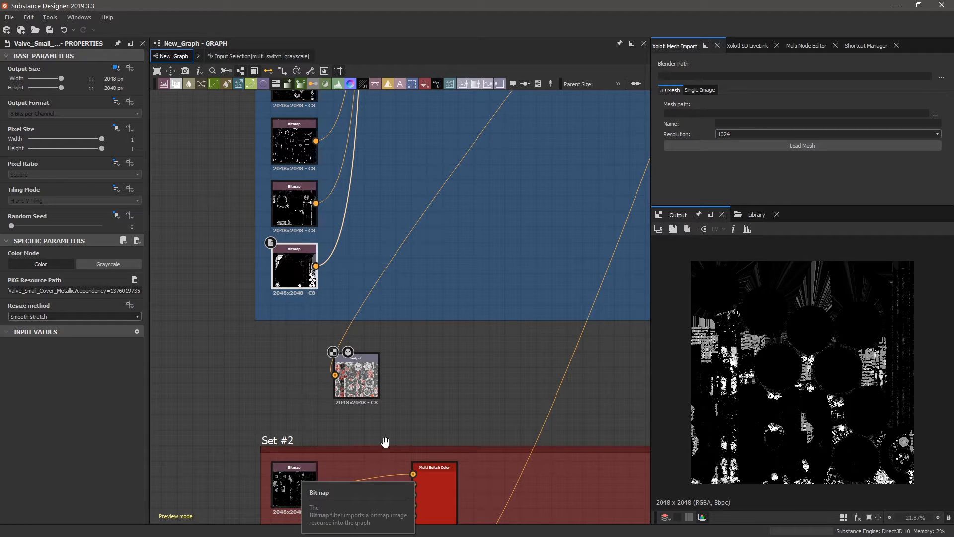
drag(372, 372, 404, 372)
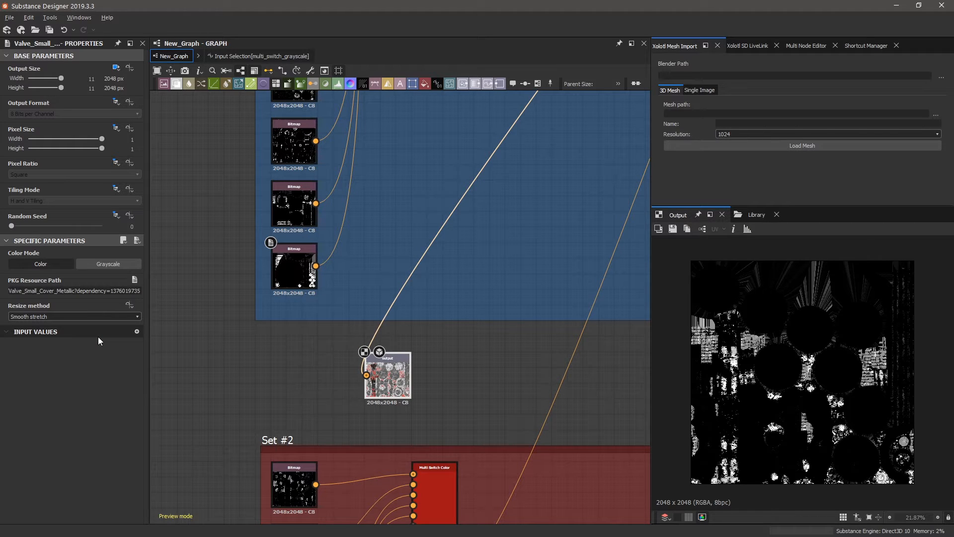
click(313, 279)
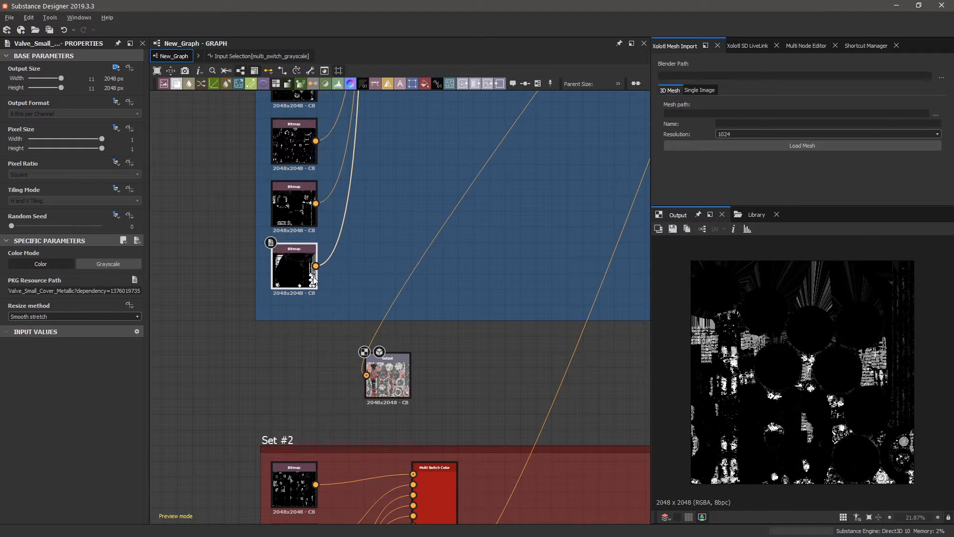
Set the graph's Texture_ID parameter to 20.
click(389, 391)
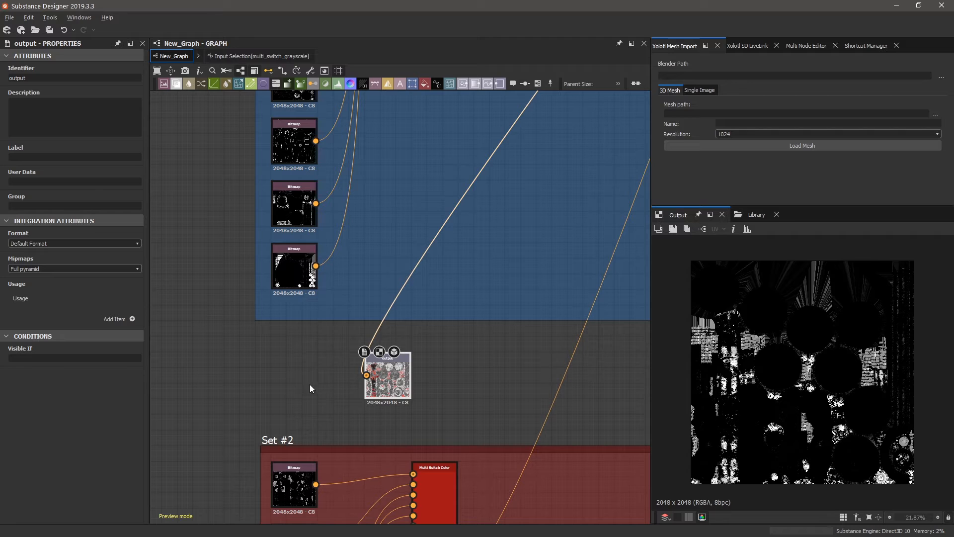
click(303, 360)
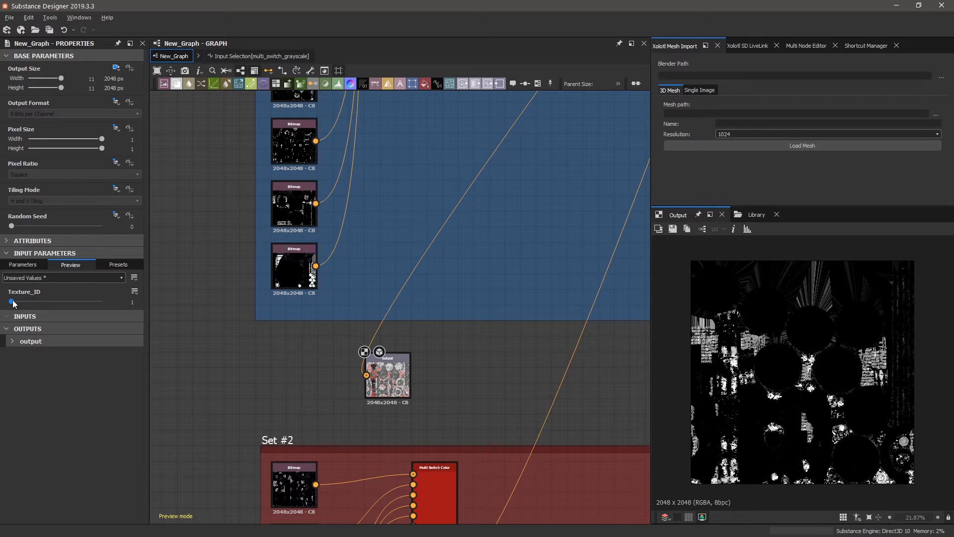
drag(12, 303, 67, 301)
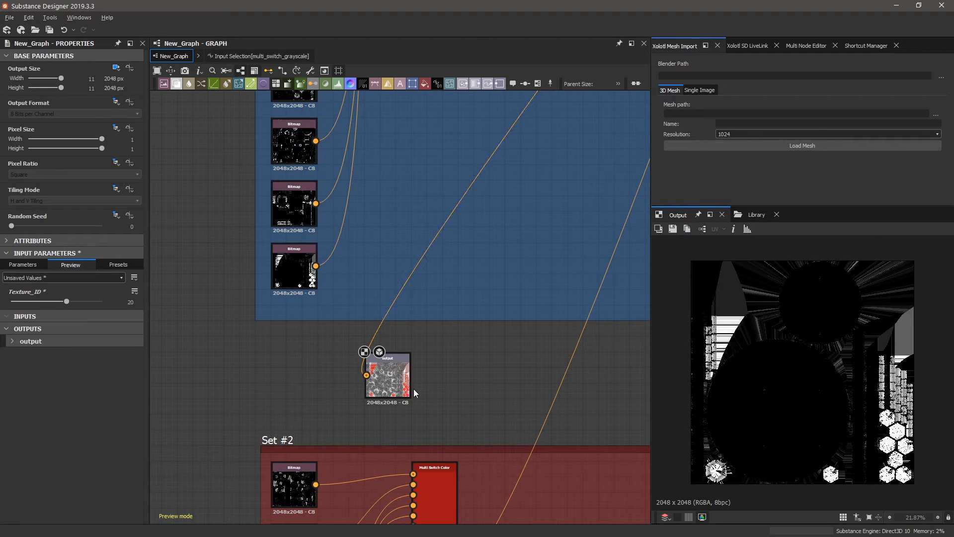
Inspect the lowest Texture Set #1 Bitmap and the first Set #2 Bitmap.
click(304, 275)
scroll(289, 275, up, 8)
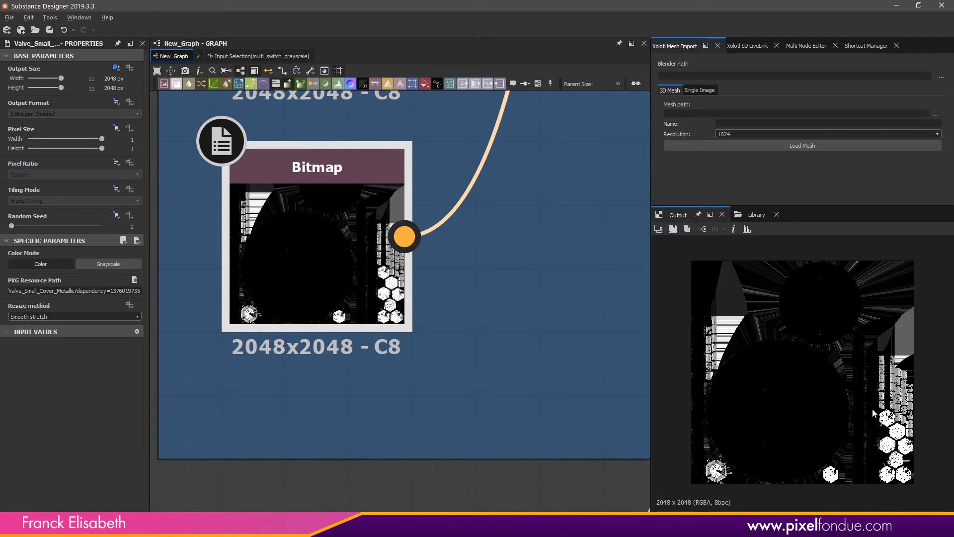
scroll(419, 320, down, 6)
scroll(437, 305, down, 2)
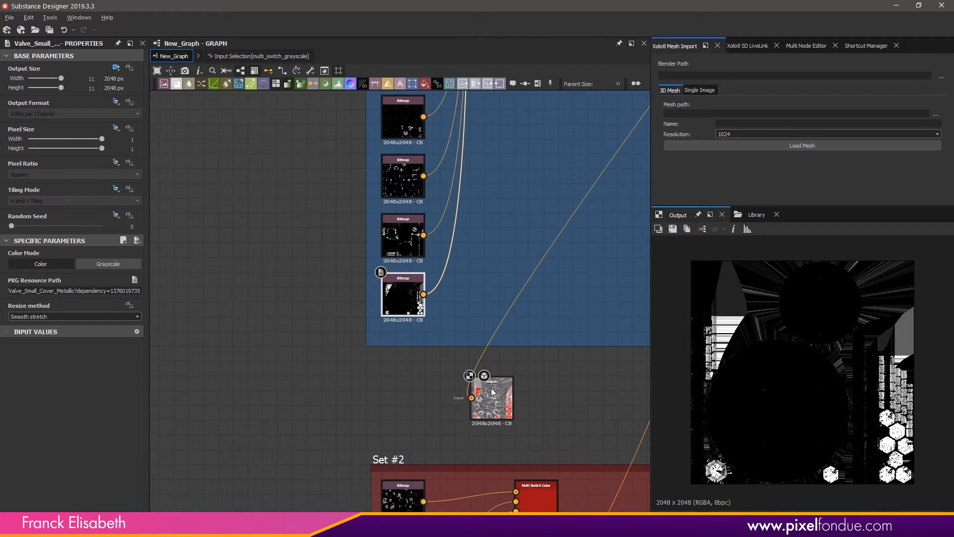
scroll(422, 365, down, 3)
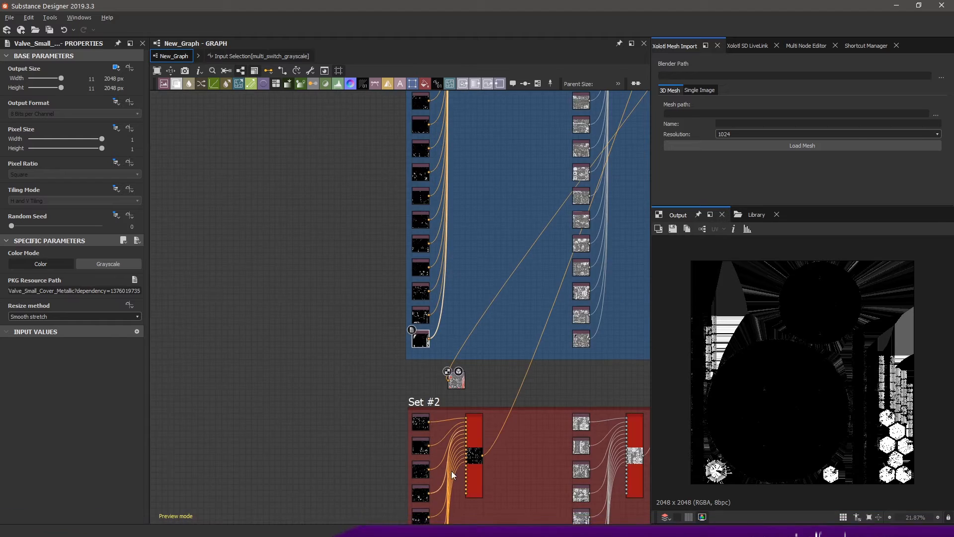
scroll(451, 470, up, 3)
click(292, 360)
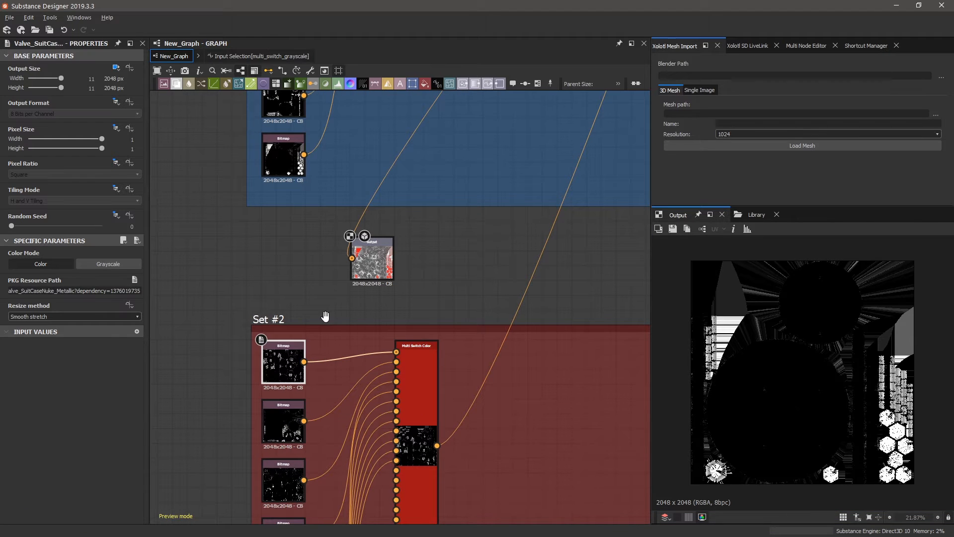
scroll(288, 361, up, 4)
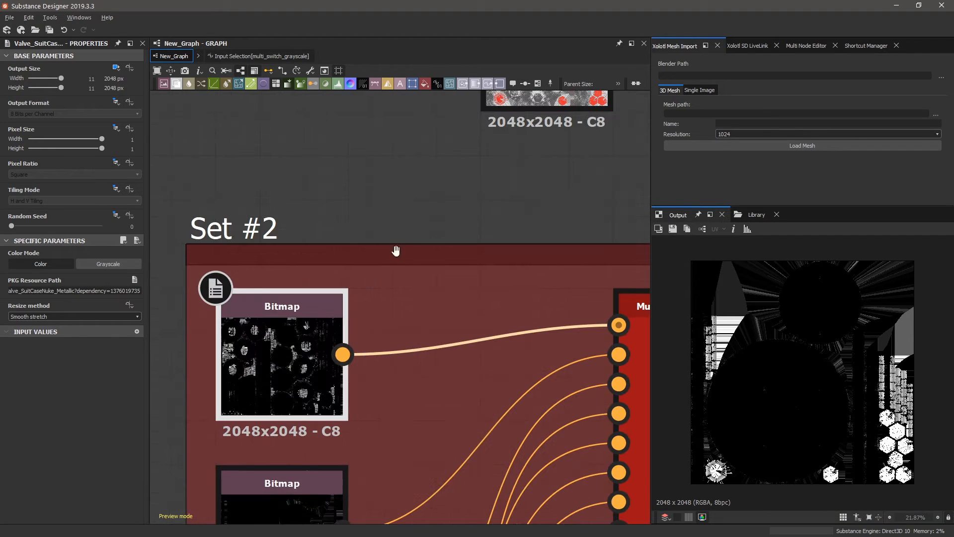
Set Texture_ID to 21 in New_Graph's input parameters and select the Set #2 frame.
click(394, 188)
drag(98, 301, 70, 305)
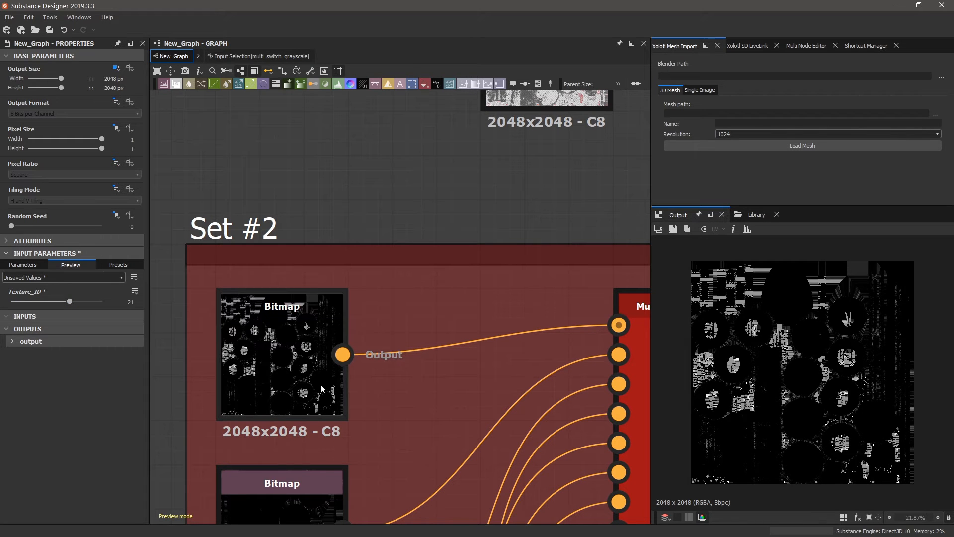
scroll(321, 389, down, 10)
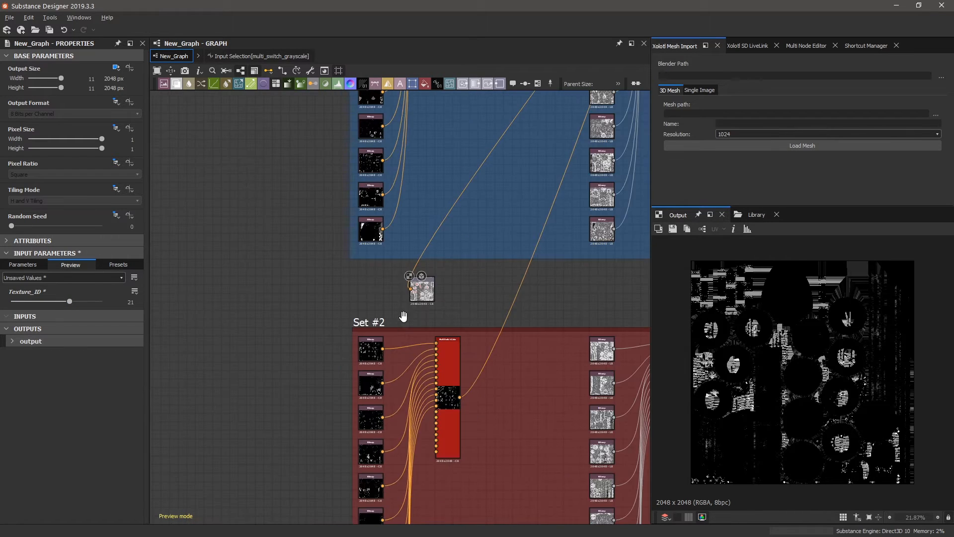
click(447, 323)
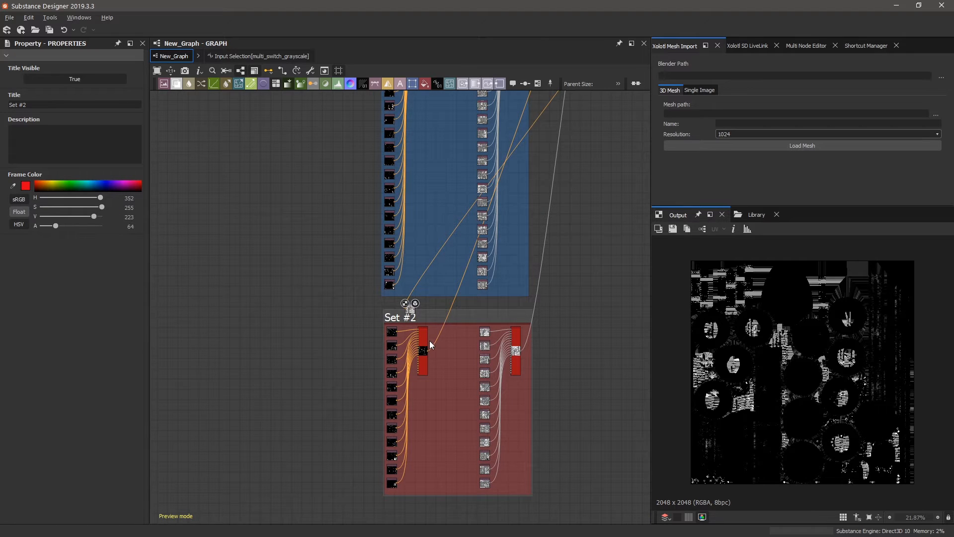
scroll(439, 320, up, 3)
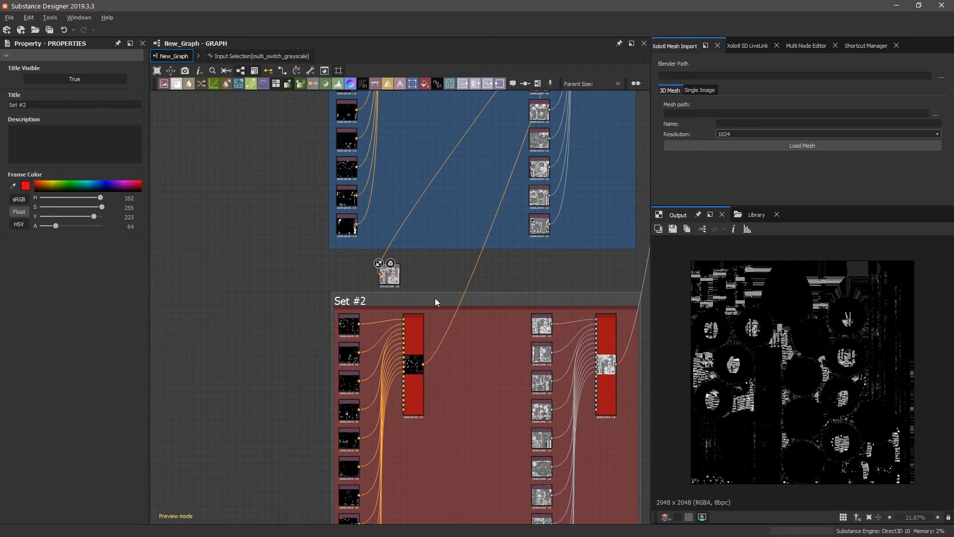
scroll(435, 298, up, 2)
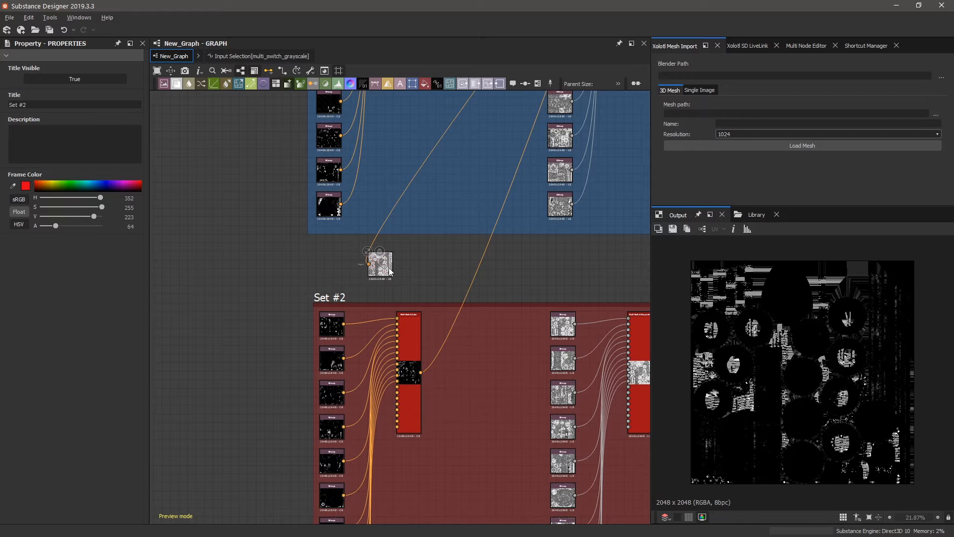
Select Set #2's Multi Switch Color and open its Texture_ID-driven Input Selection function graph.
click(414, 335)
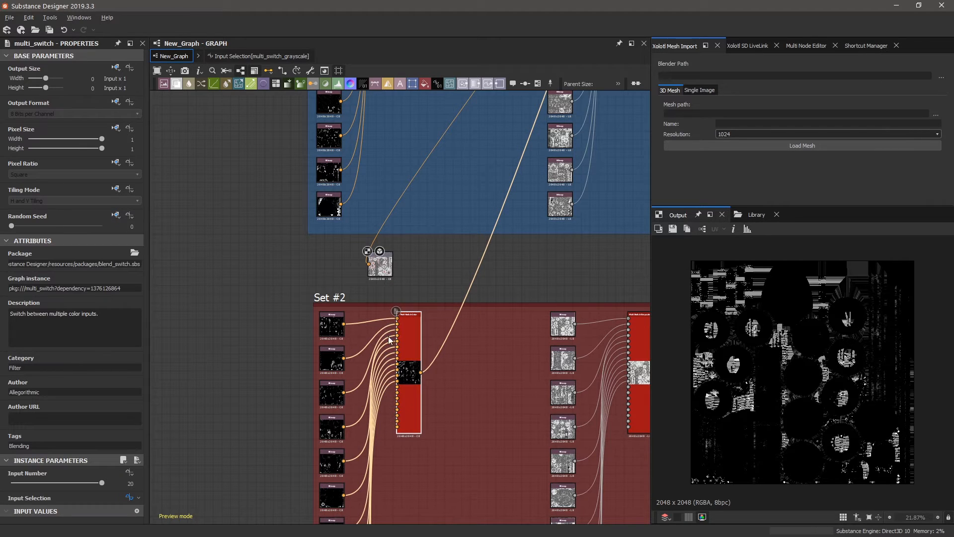
scroll(411, 386, down, 1)
scroll(410, 387, up, 3)
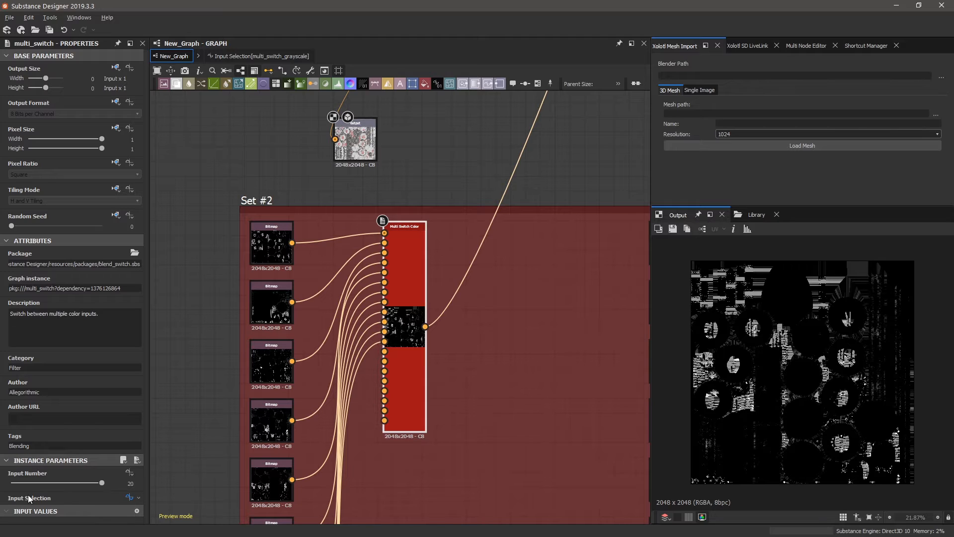
click(139, 498)
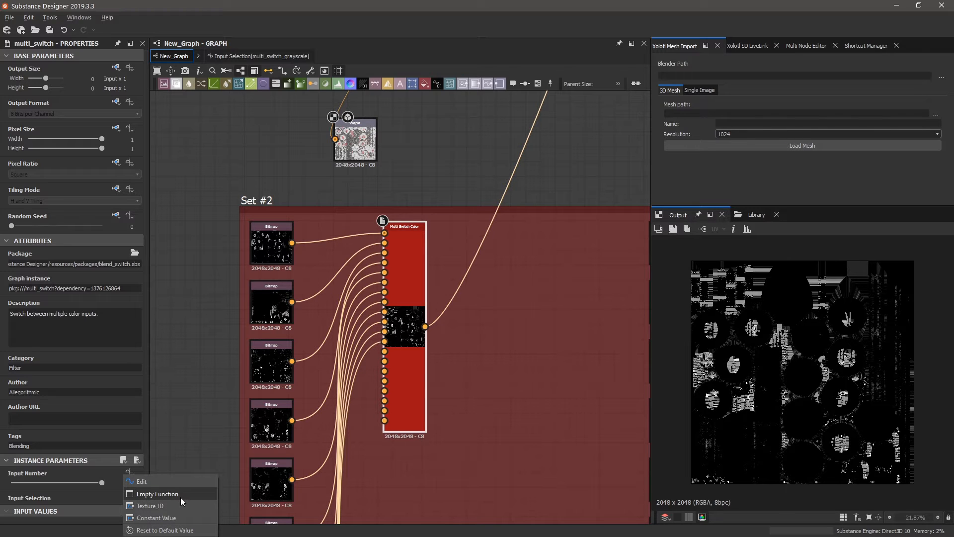
click(179, 530)
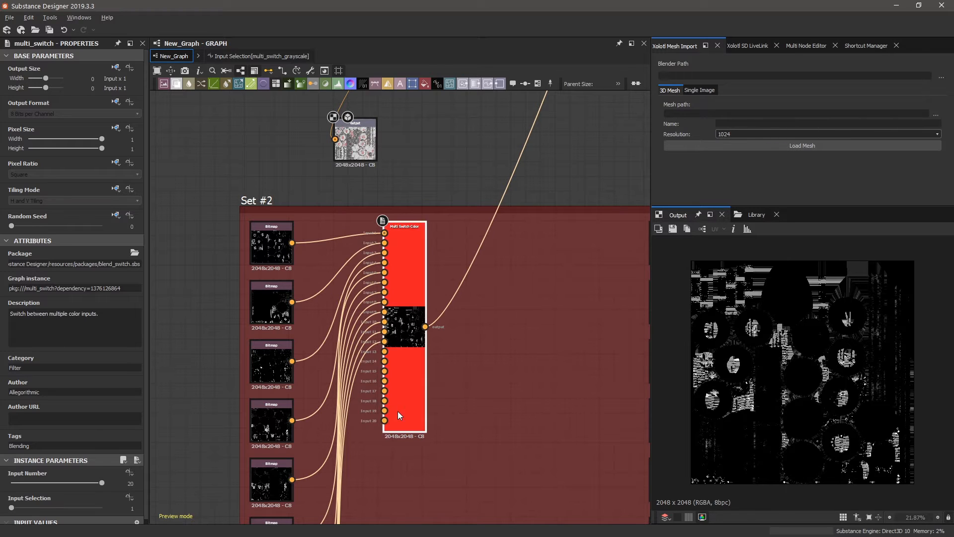
click(135, 499)
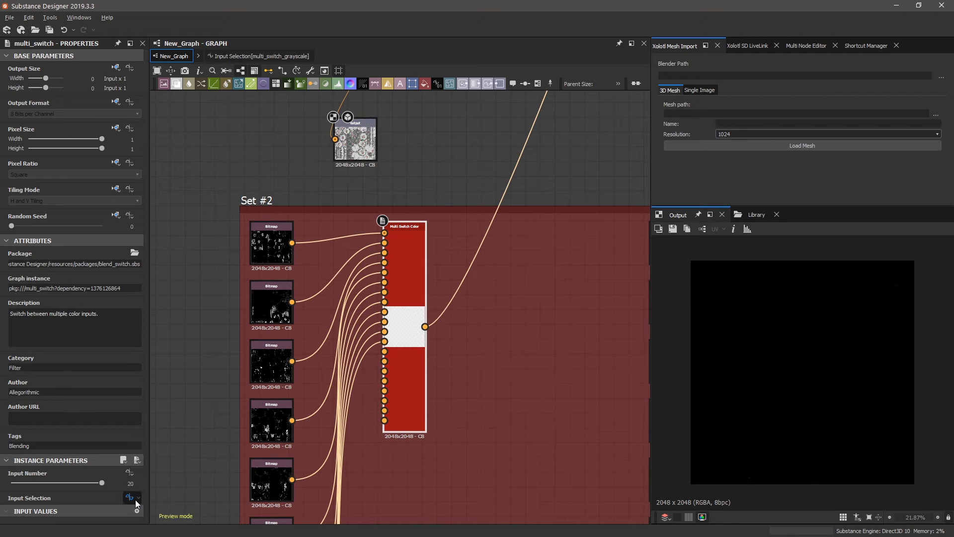
click(135, 499)
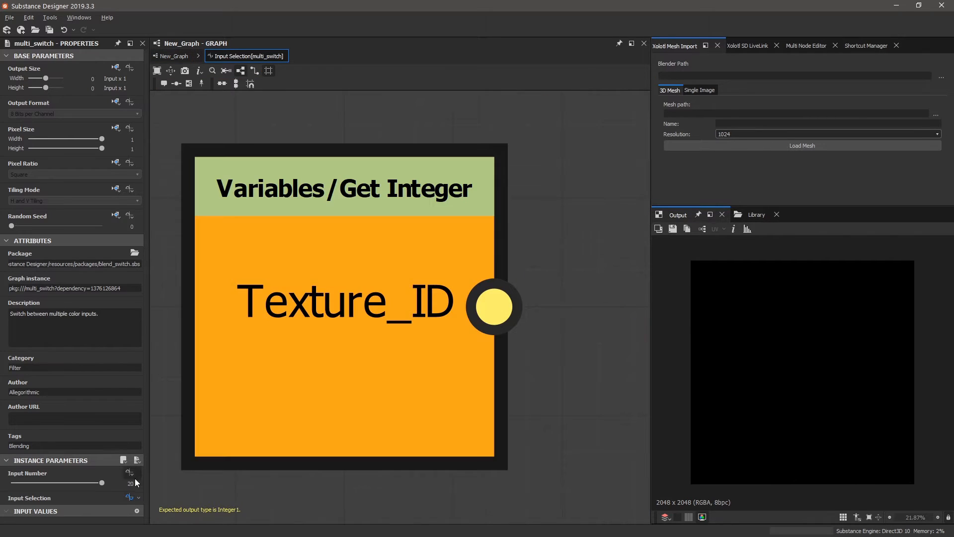
Go back to New_Graph and show its input parameters, with Texture_ID still at 21.
click(174, 56)
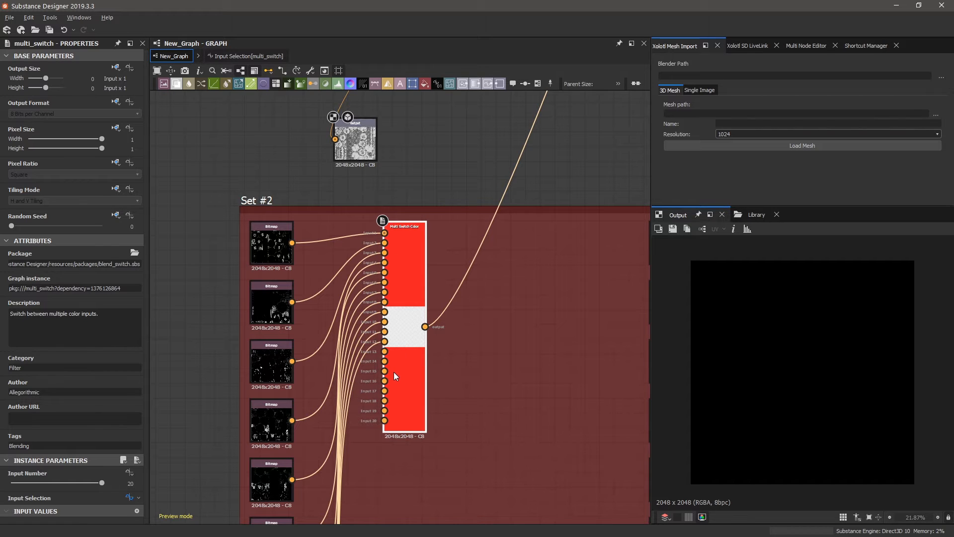
click(202, 385)
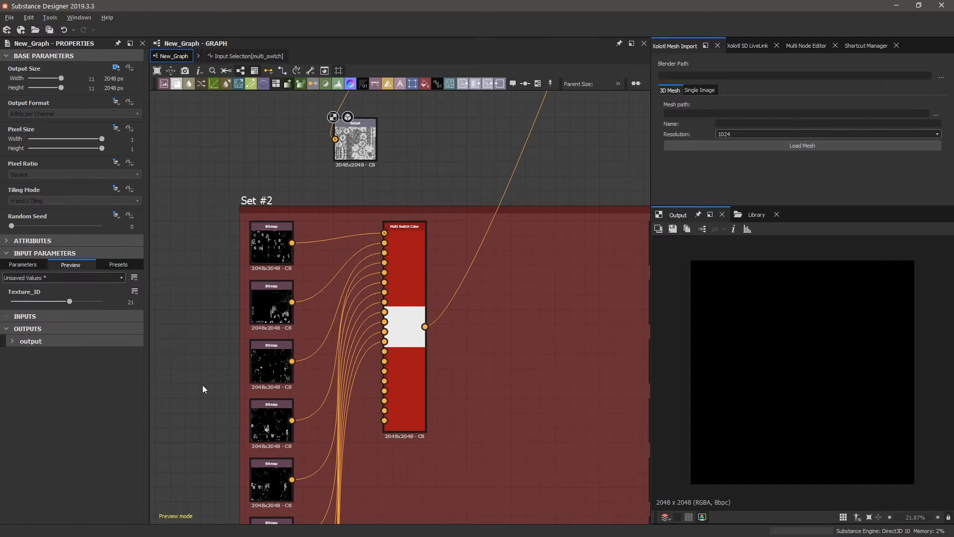
Undo Texture_ID back to 20 so the output node shows Texture Set #1.
key(ctrl+z)
key(ctrl+z)
key(ctrl+z)
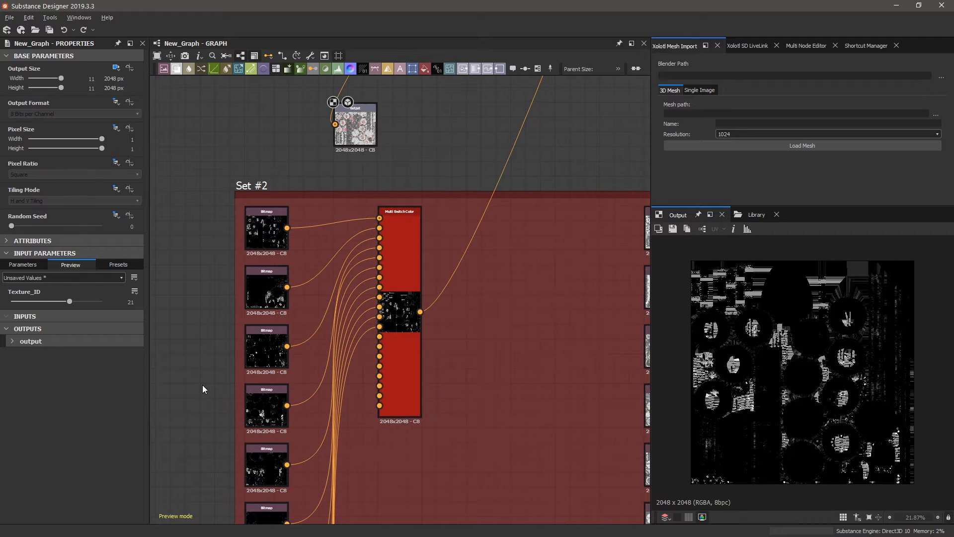
scroll(318, 476, down, 9)
scroll(366, 288, up, 4)
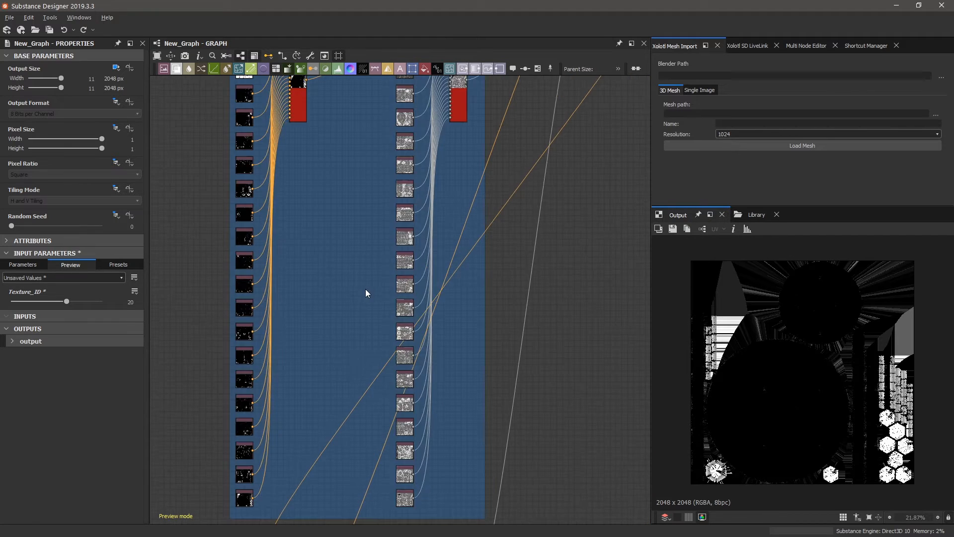
scroll(327, 454, down, 5)
click(309, 491)
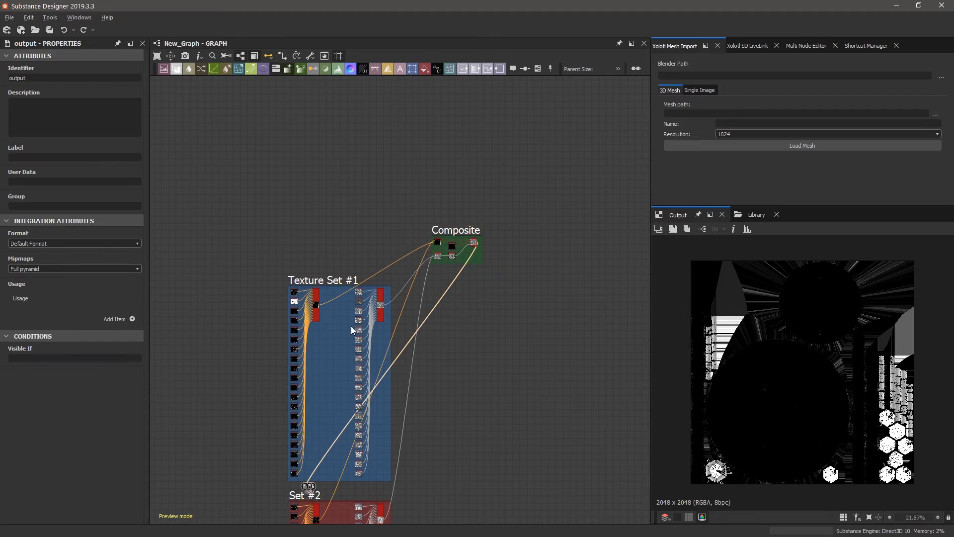
Select the Composite frame's Switch Color node to view its Switch parameter.
scroll(318, 305, up, 6)
scroll(318, 296, down, 2)
scroll(338, 291, up, 5)
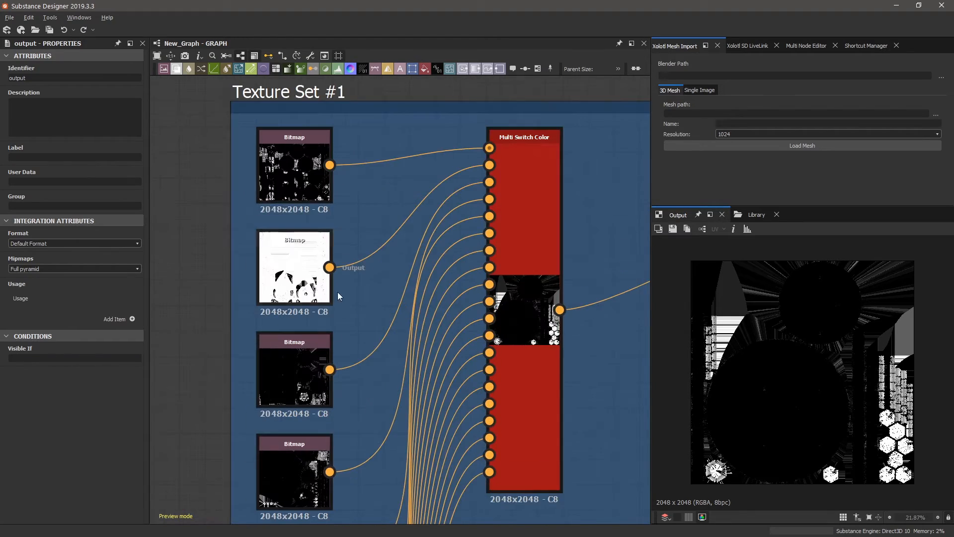
scroll(535, 296, down, 3)
scroll(342, 307, down, 5)
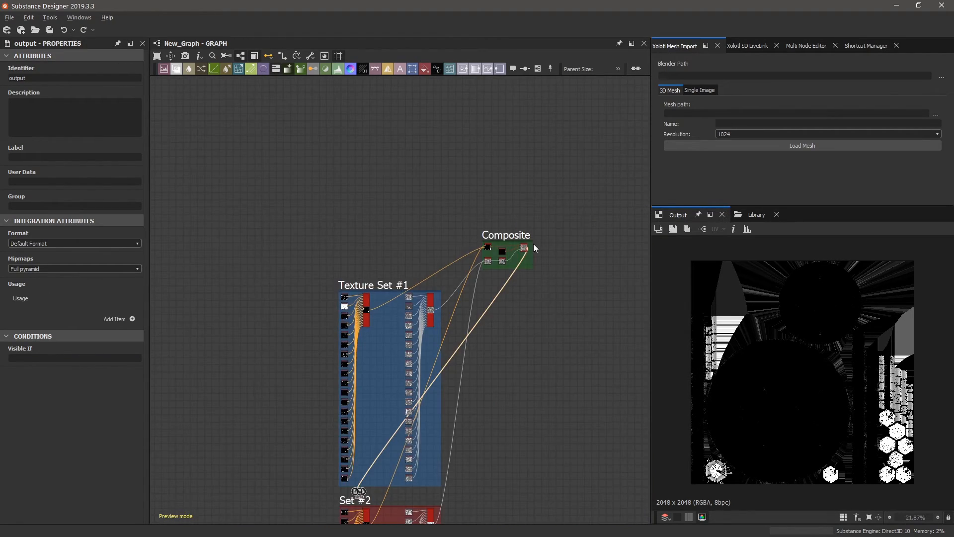
scroll(533, 243, up, 5)
click(373, 259)
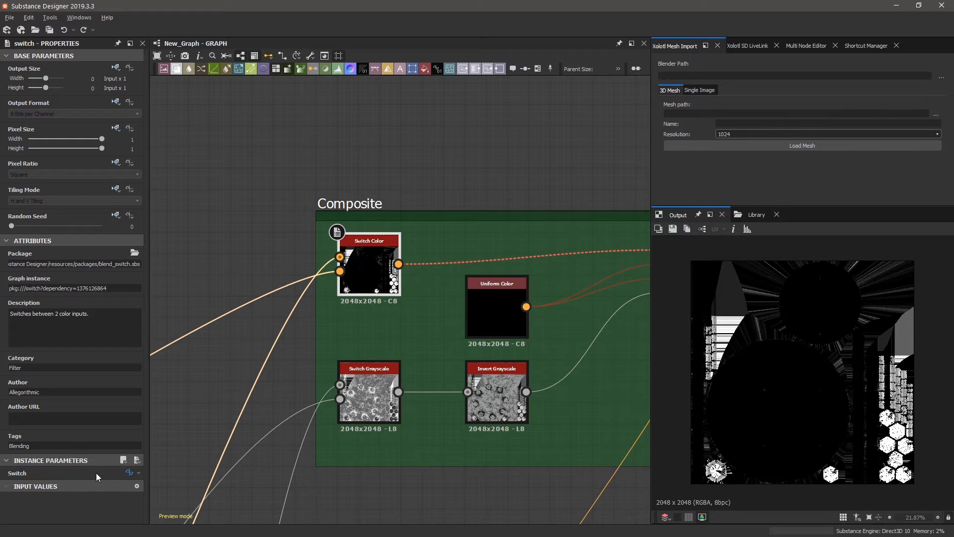
Replace the Switch Color node's Texture_ID function with a constant Switch value set to False.
click(135, 474)
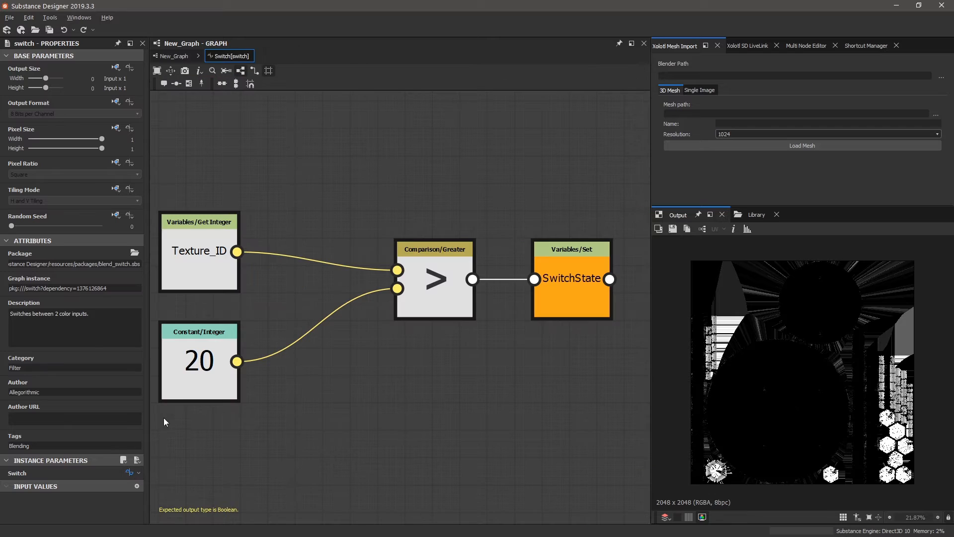
click(188, 56)
click(139, 473)
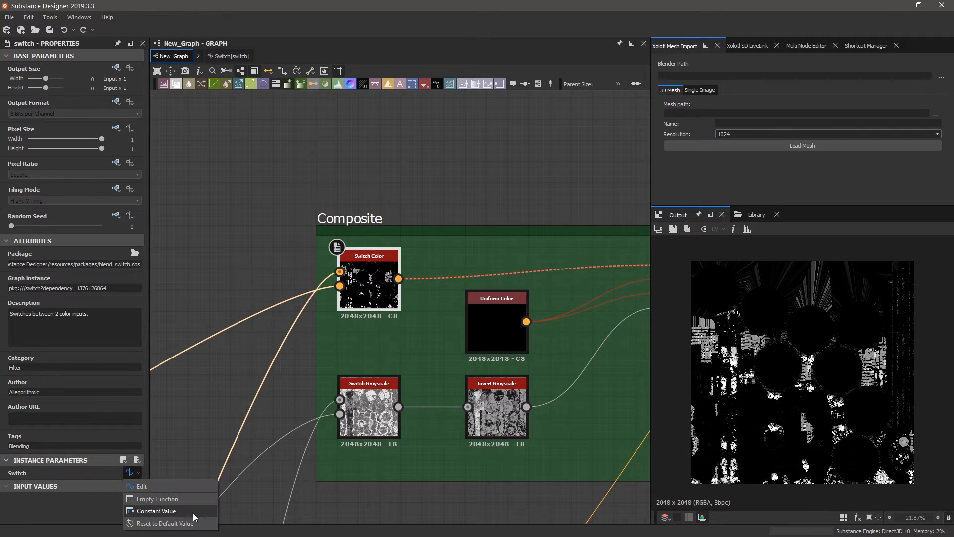
click(194, 521)
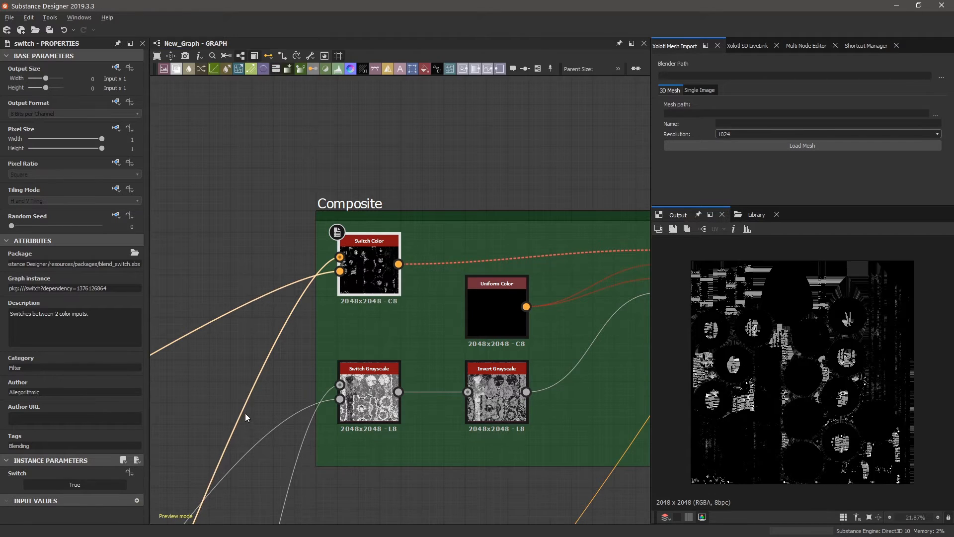
click(82, 484)
click(98, 483)
click(96, 483)
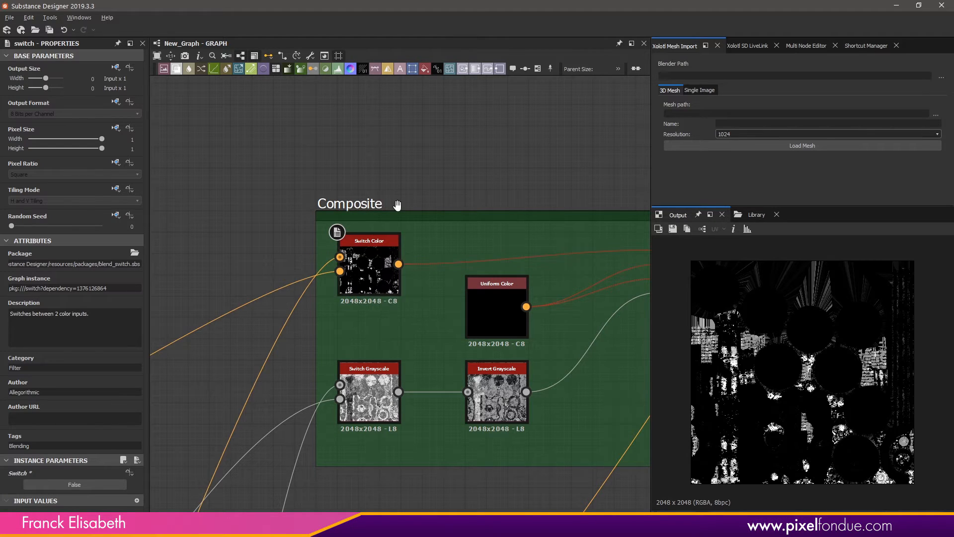
Undo the constant switch and rearrange the Texture_ID and constant 20 nodes in the Switch function.
key(ctrl+z)
key(ctrl+z)
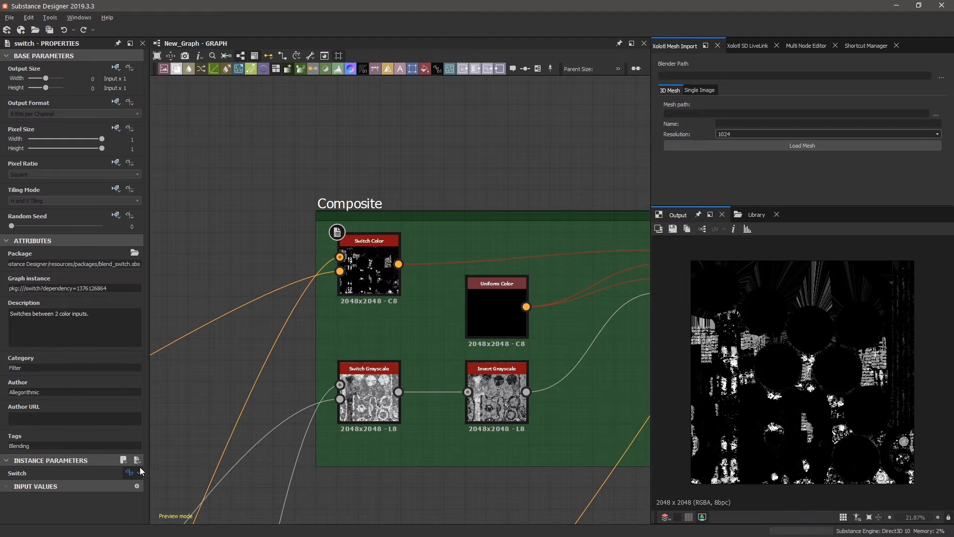
click(130, 472)
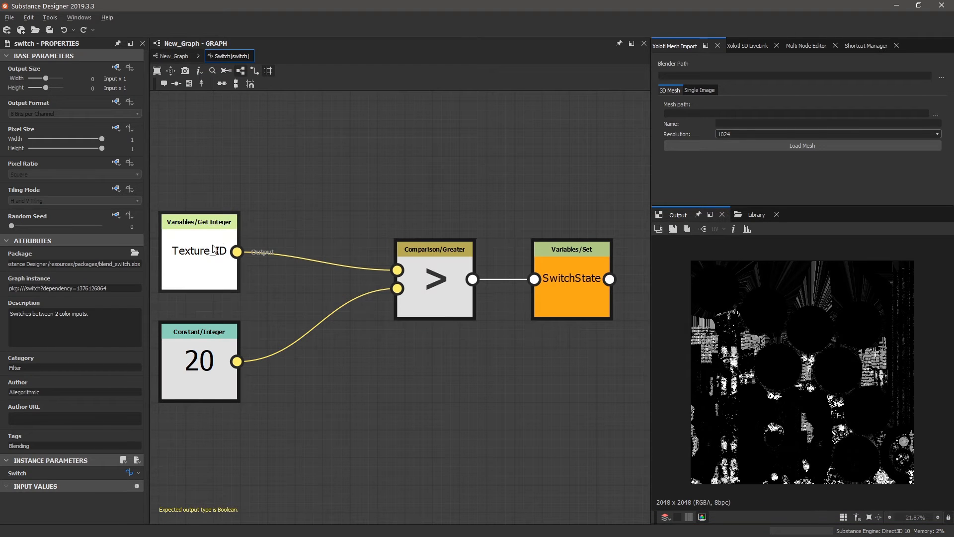
drag(214, 240, 293, 159)
drag(198, 367, 282, 367)
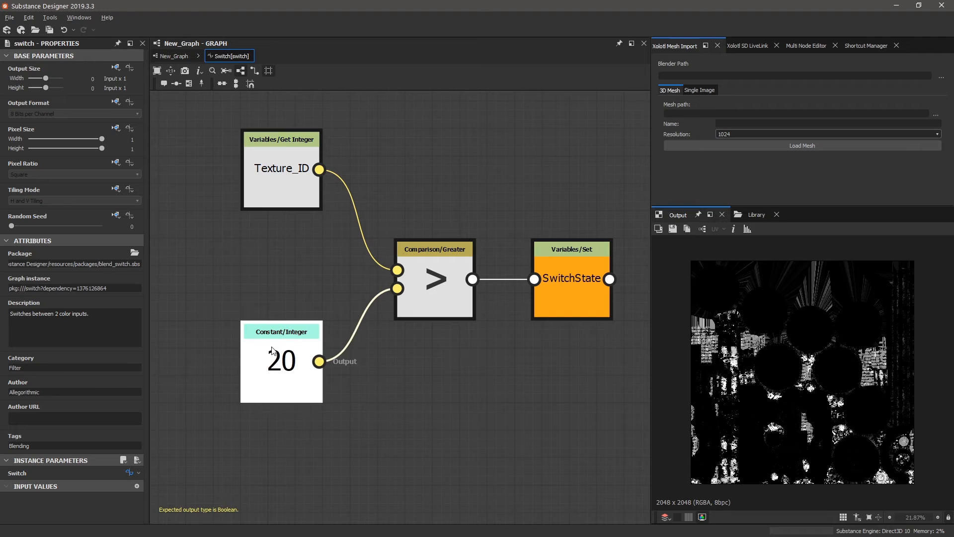
click(258, 267)
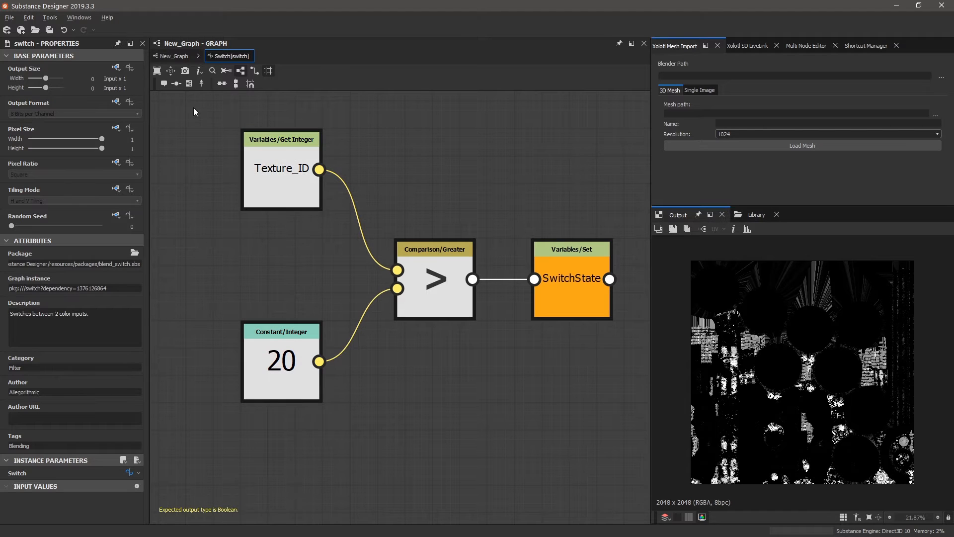
Raise Texture_ID in the main graph, then inspect the Switch function's Texture_ID Get Integer node.
click(175, 56)
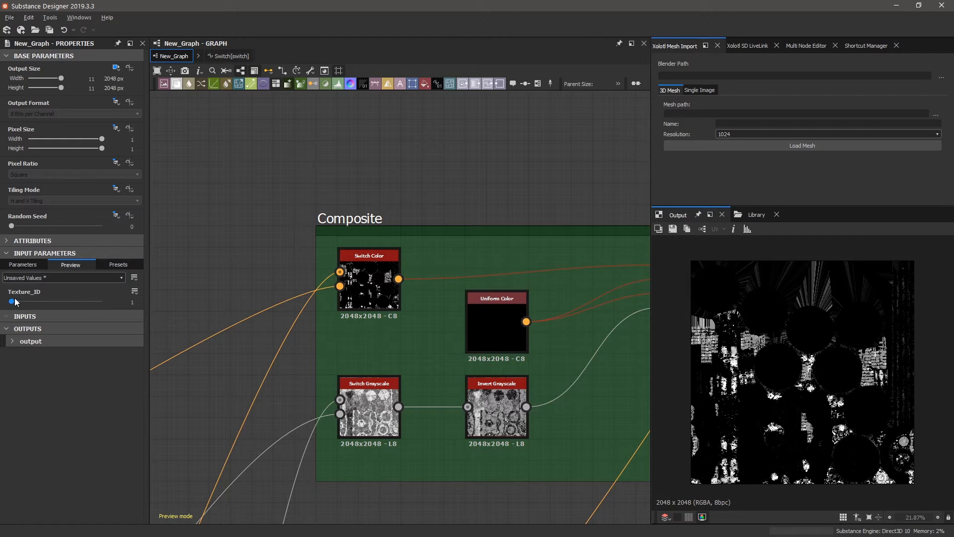
drag(13, 301, 67, 300)
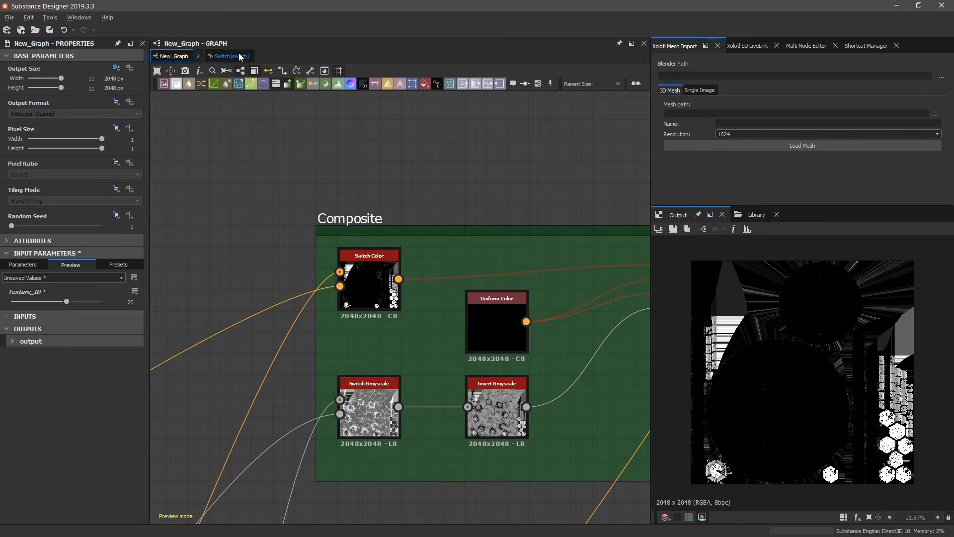
click(219, 58)
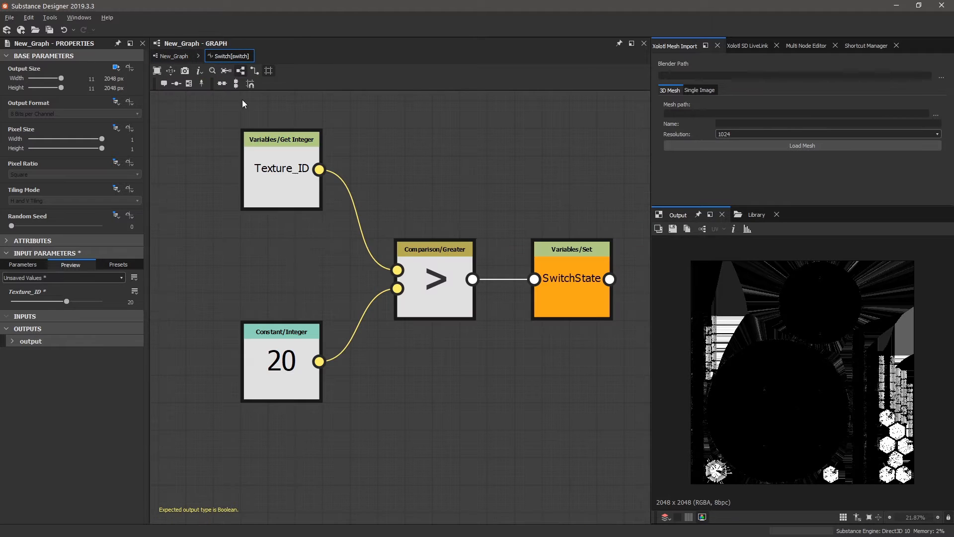
click(293, 207)
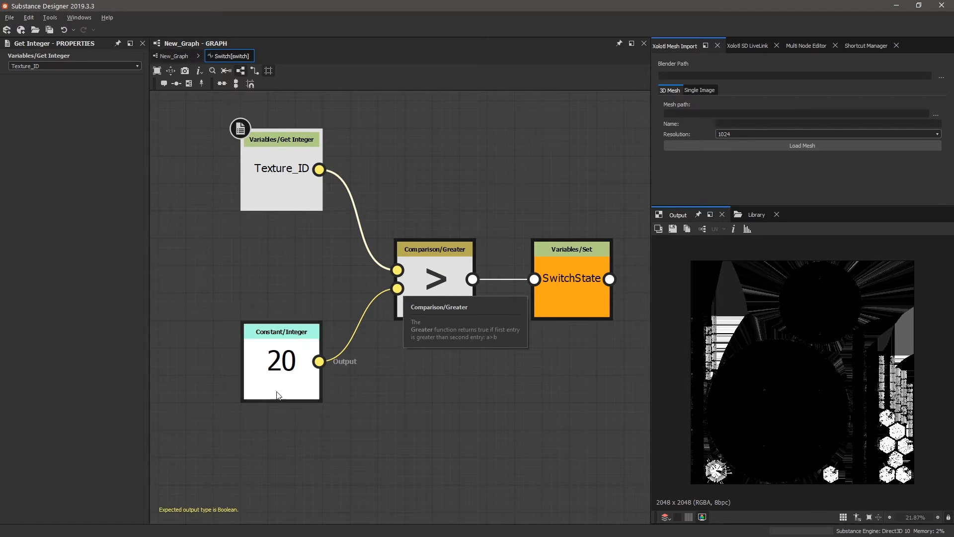
Back in New_Graph, zoom around Texture Set #1 and Composite and select the Composite Switch node.
click(174, 55)
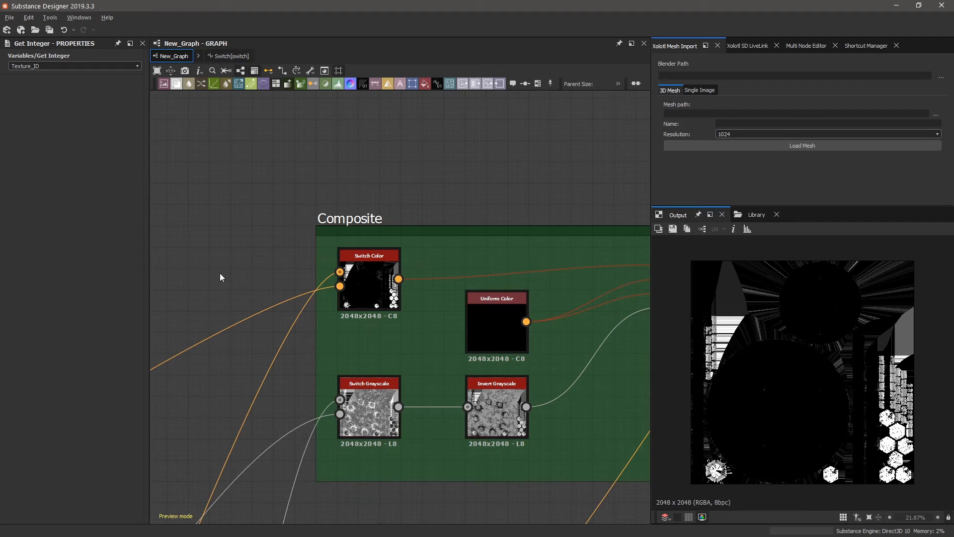
scroll(458, 301, down, 3)
scroll(255, 441, down, 2)
scroll(266, 386, down, 2)
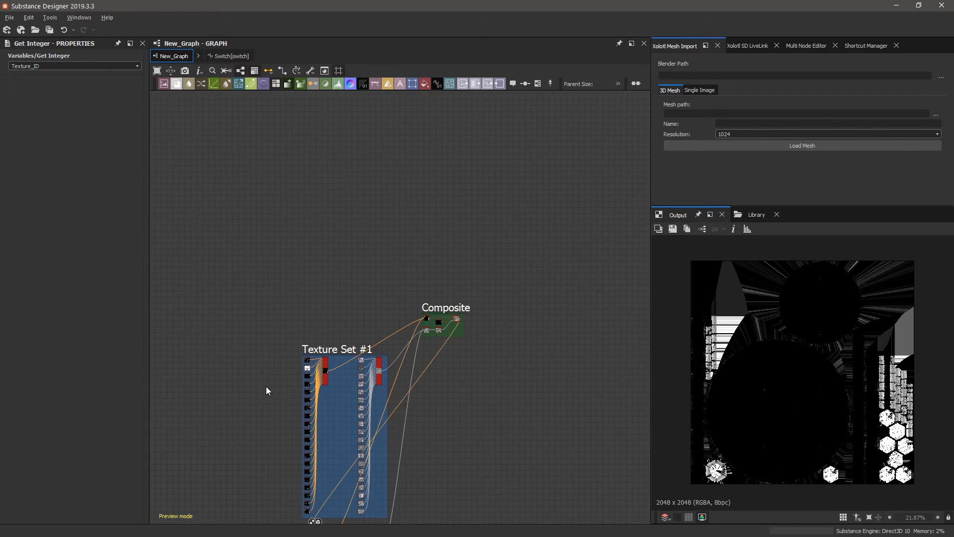
scroll(267, 387, up, 5)
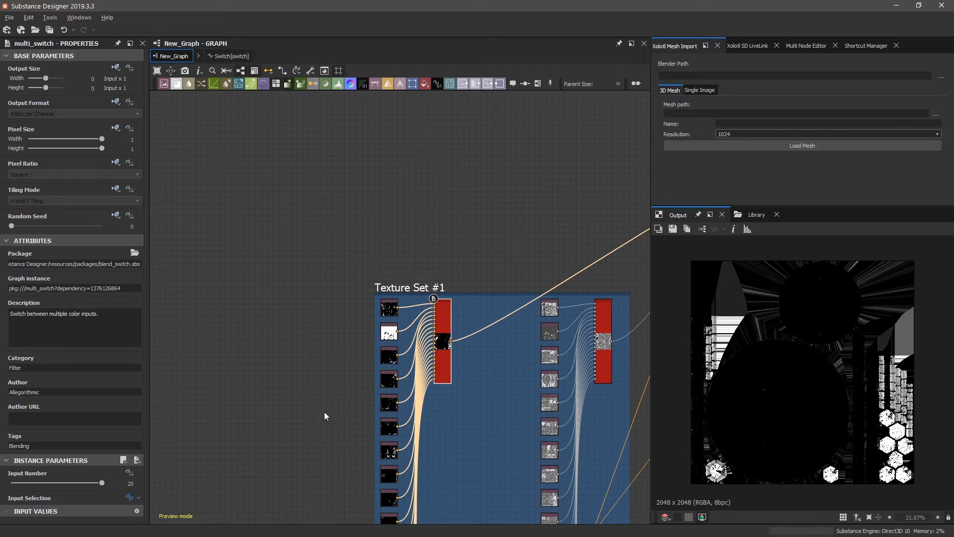
scroll(324, 411, down, 2)
scroll(577, 297, up, 2)
click(587, 250)
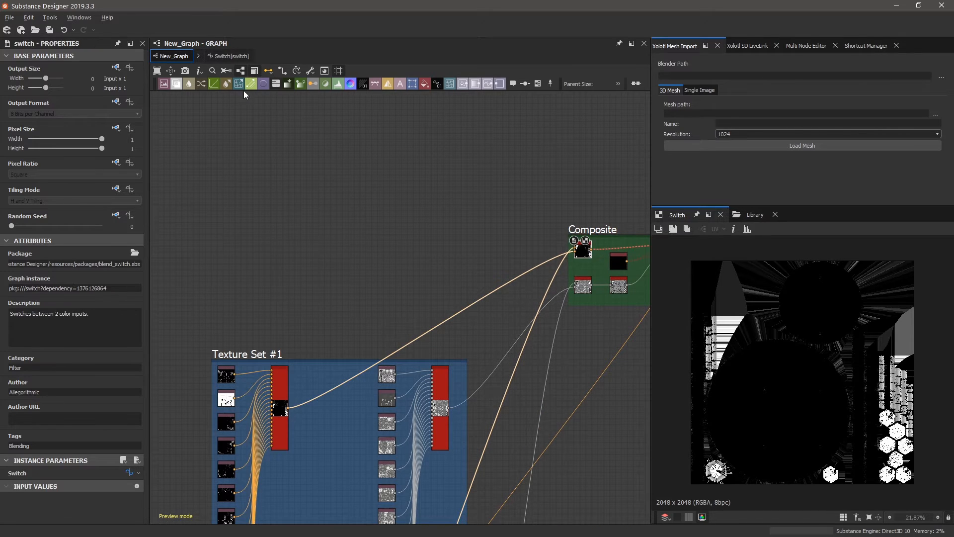
Inspect the Texture_ID Get Integer and constant 20 nodes inside the Switch function graph.
click(241, 57)
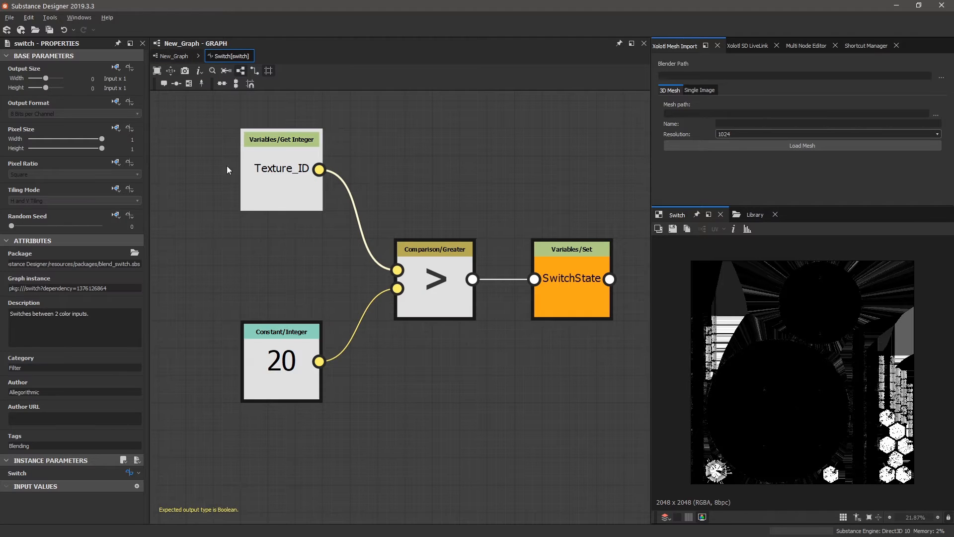
click(288, 193)
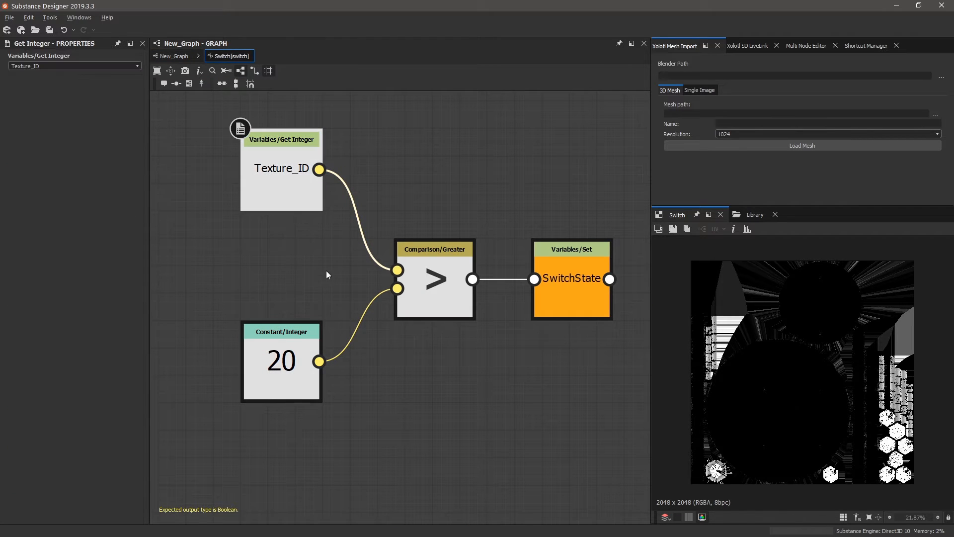
click(286, 350)
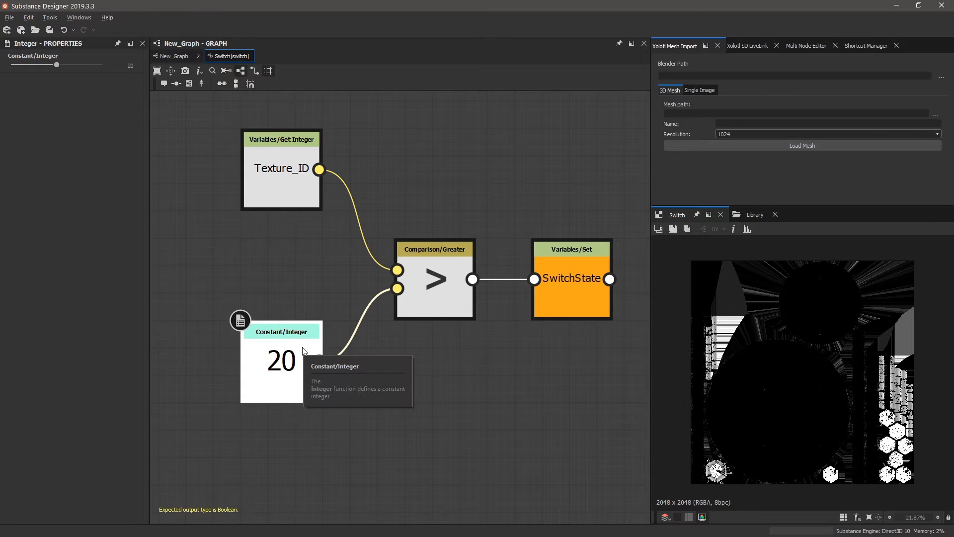
click(288, 178)
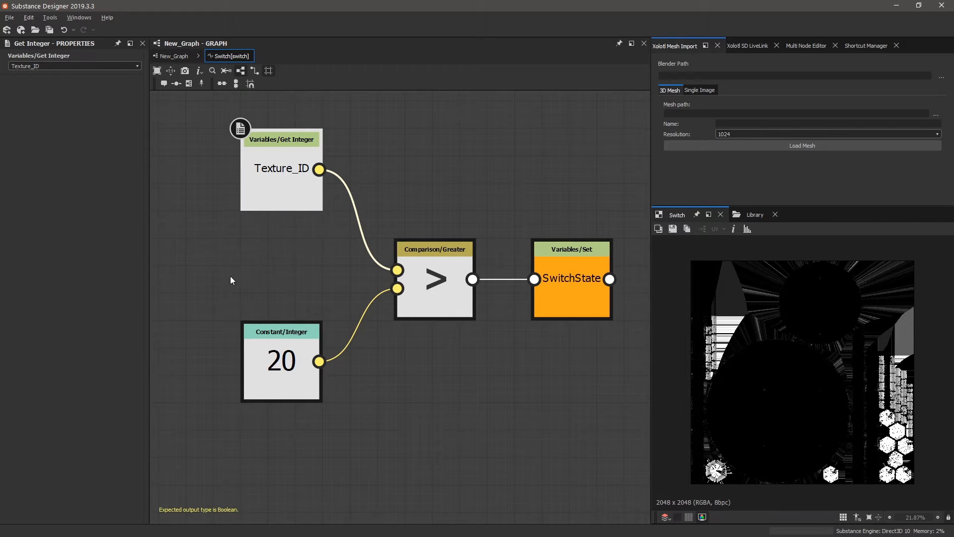
scroll(243, 275, down, 2)
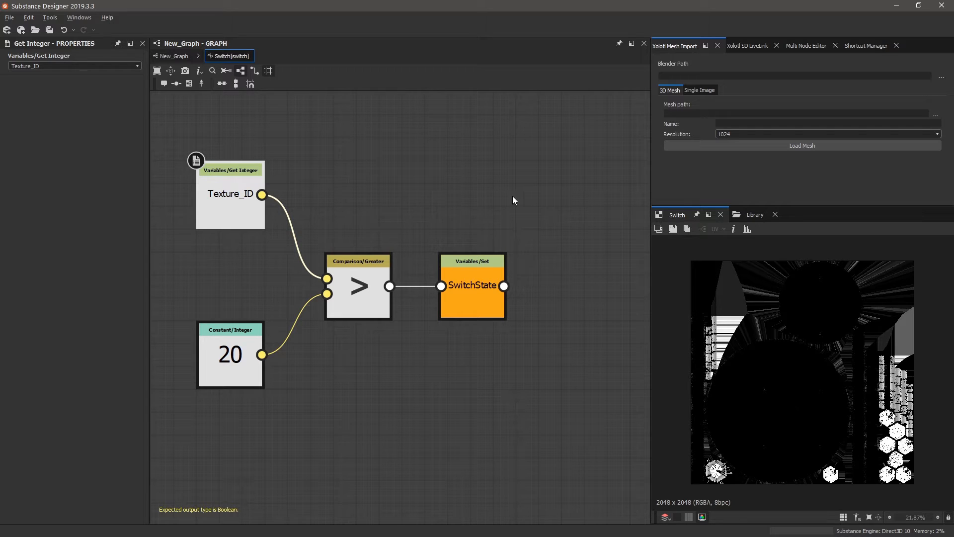
scroll(334, 221, up, 2)
scroll(437, 230, down, 2)
scroll(341, 223, up, 1)
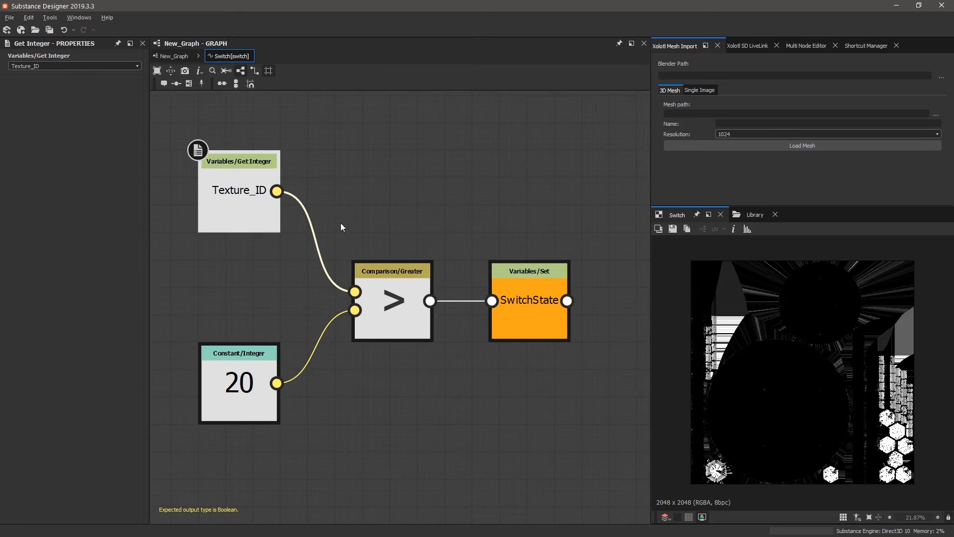
click(389, 207)
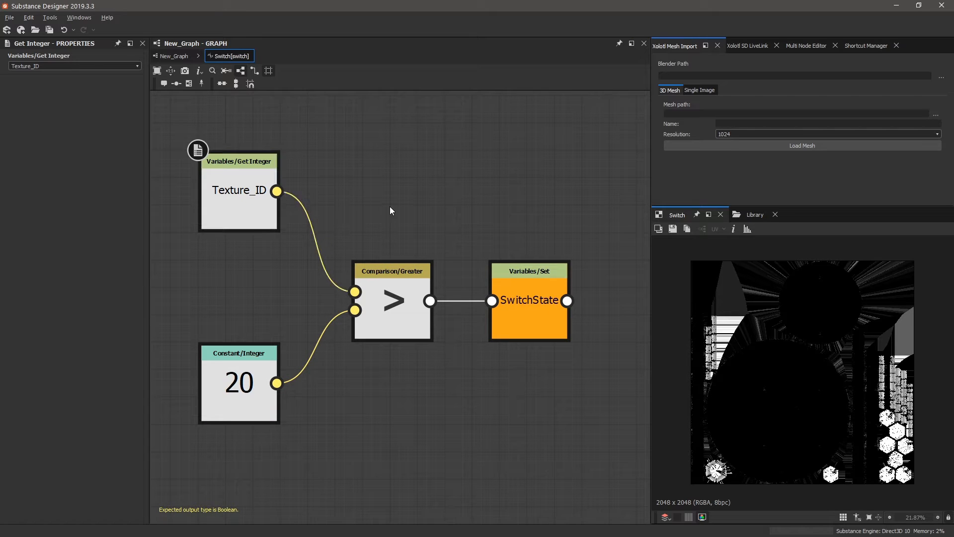
click(254, 209)
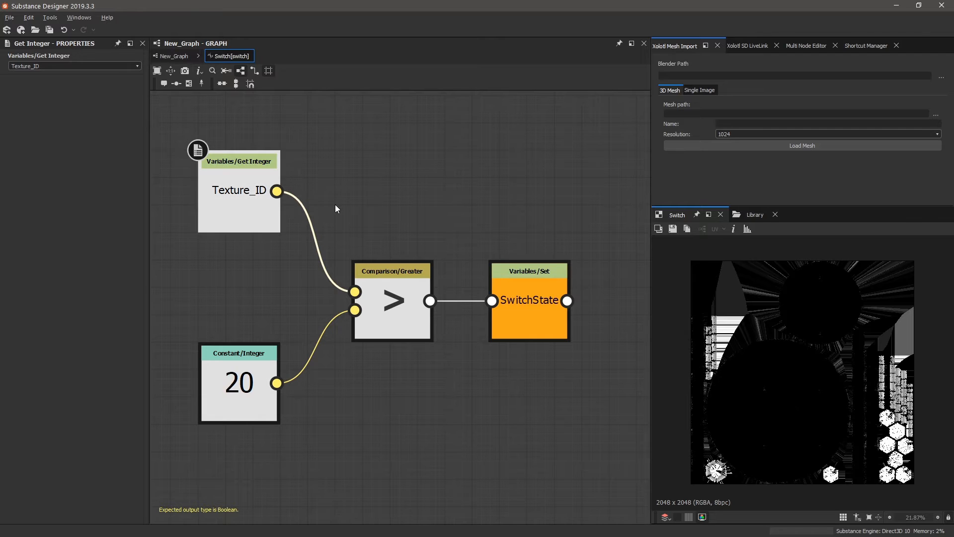
scroll(218, 248, up, 1)
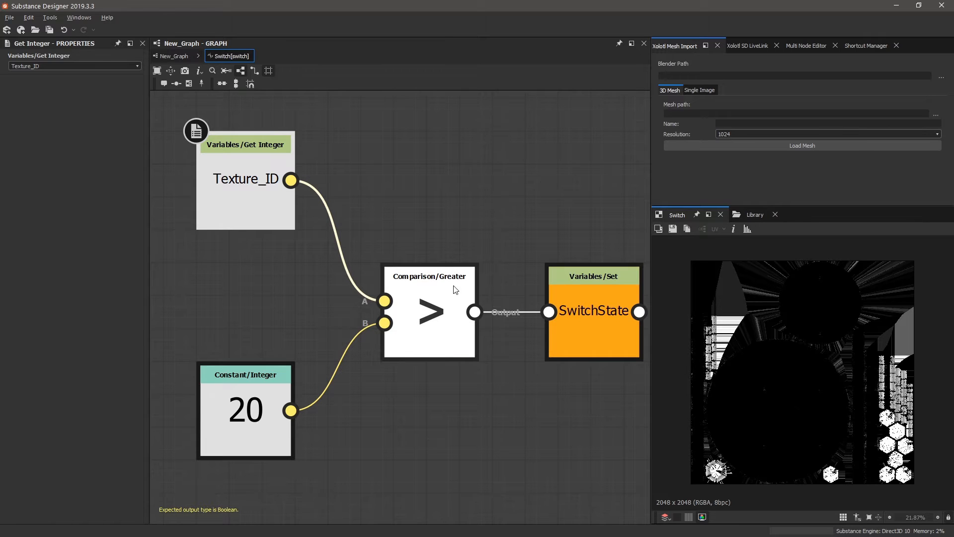
Inspect Modo's Mesh Texture_ID and A is greater than B nodes, then return to Substance Designer.
key(alt+Tab)
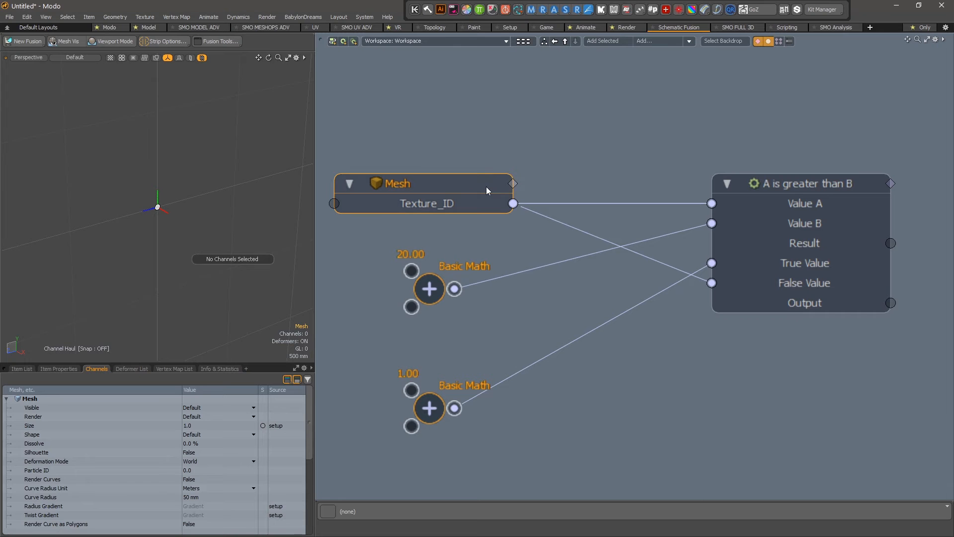
click(519, 205)
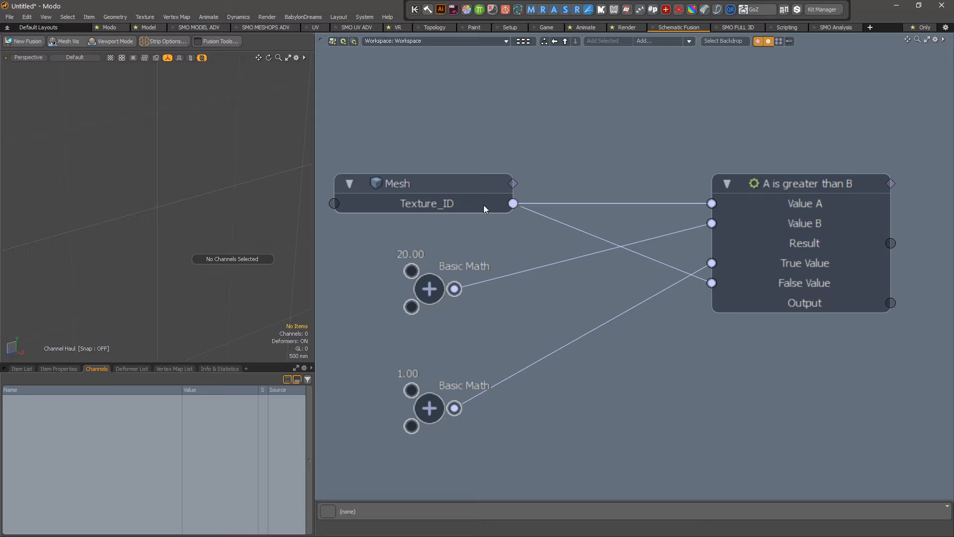
click(441, 204)
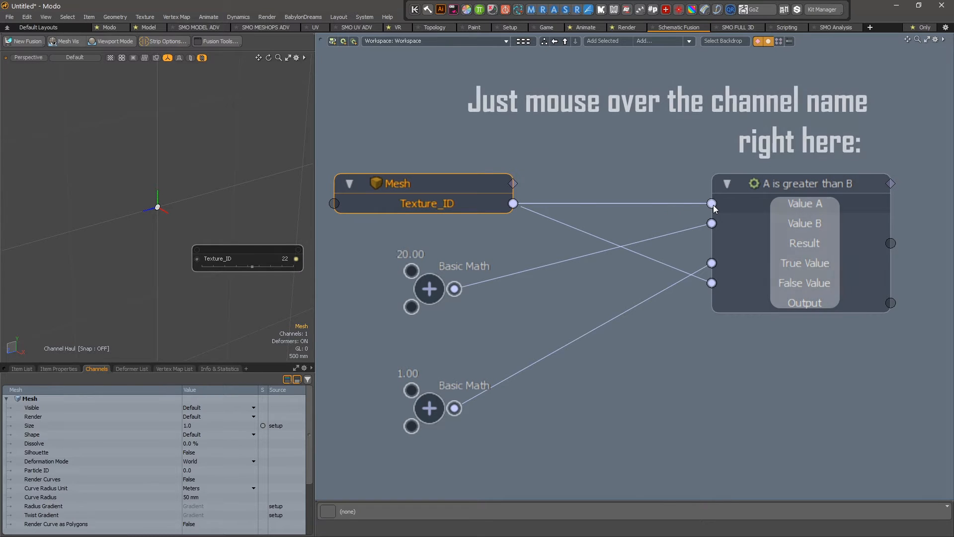
mouse_move(714, 209)
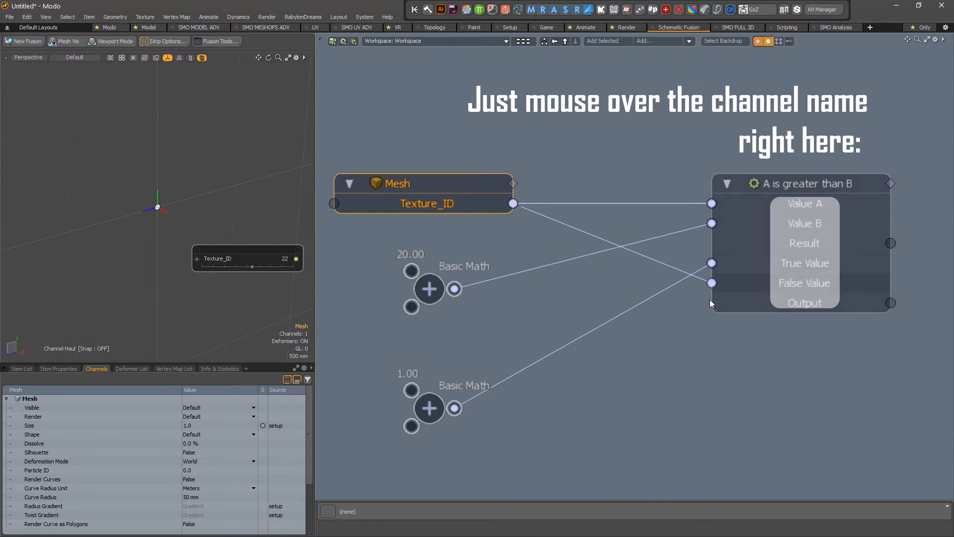
click(710, 285)
mouse_move(742, 261)
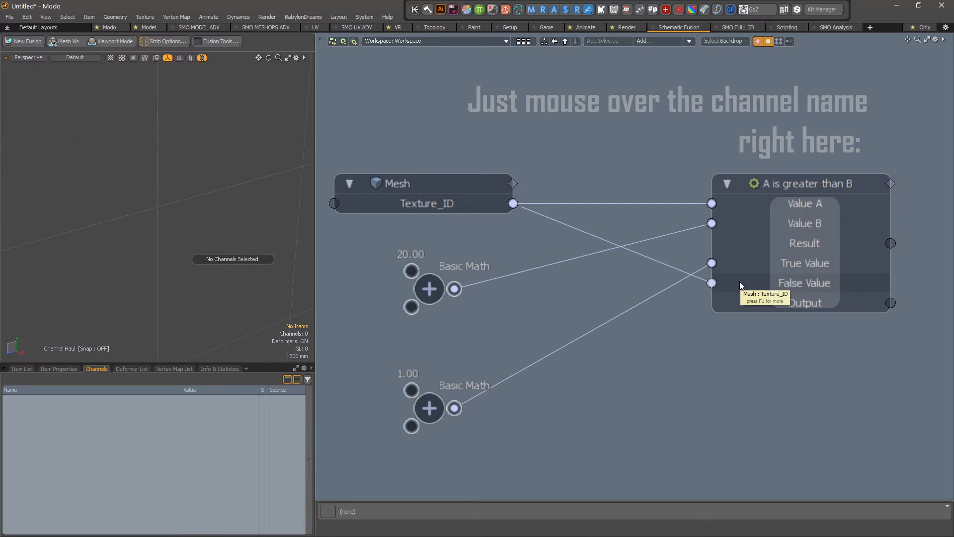
click(776, 231)
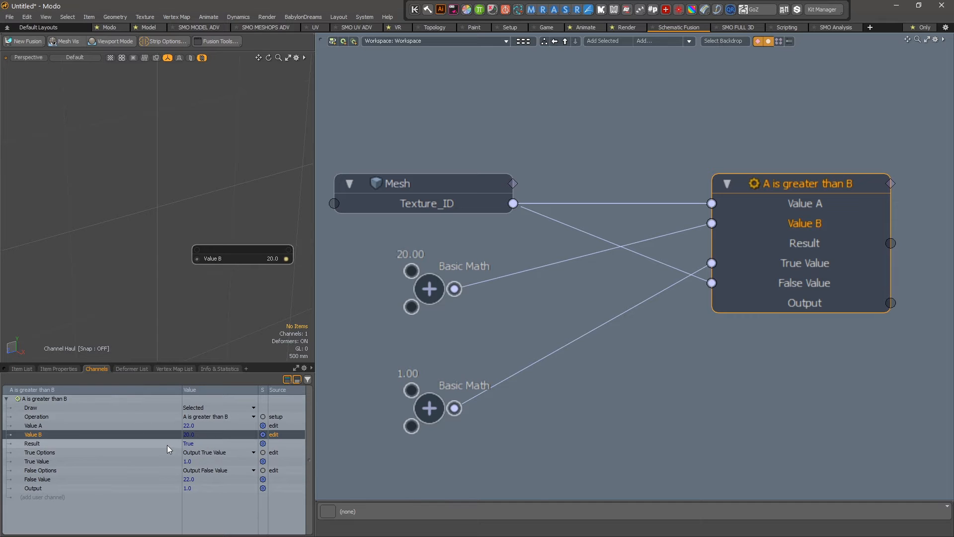
key(alt+Tab)
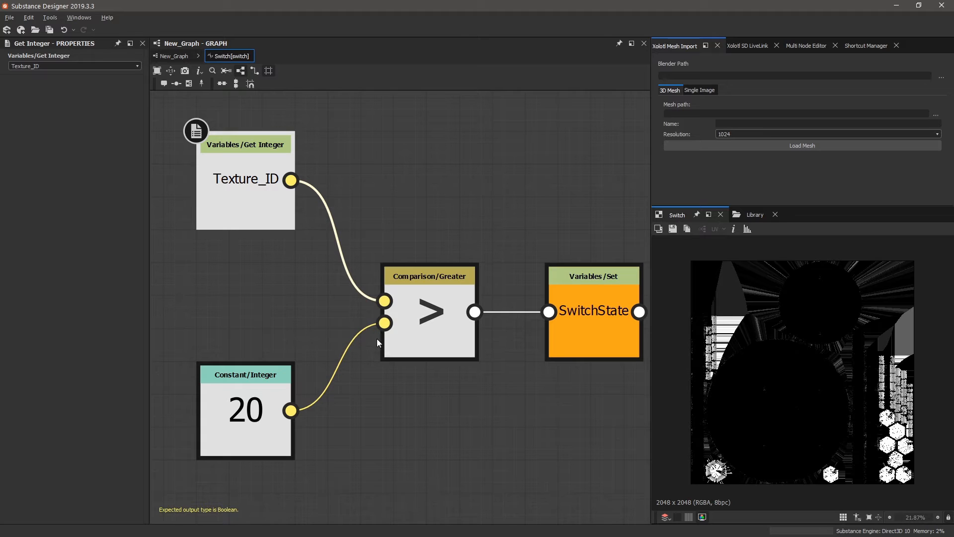
Shift the SwitchState Set node further right of the Greater node and select it.
click(446, 319)
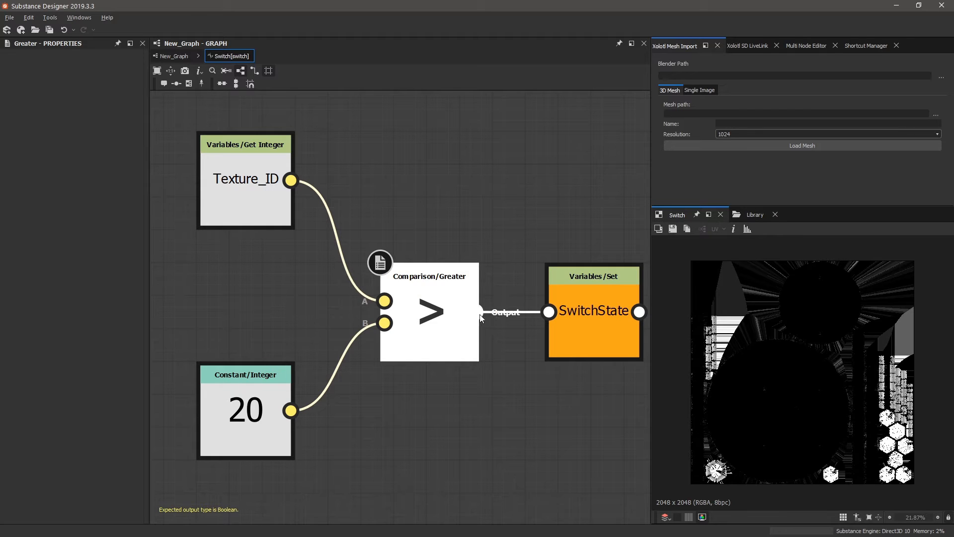
drag(609, 312, 646, 313)
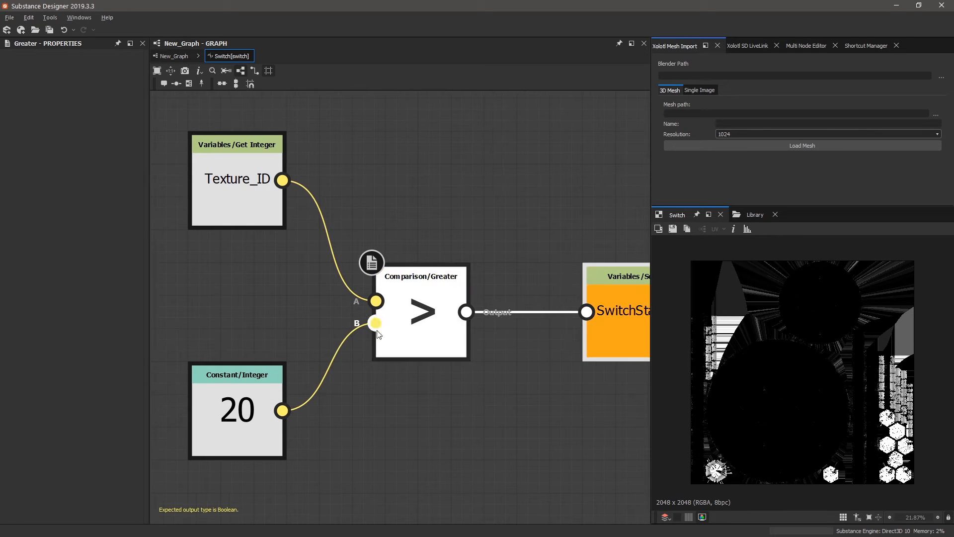
middle_drag(378, 329, 198, 335)
scroll(504, 338, up, 1)
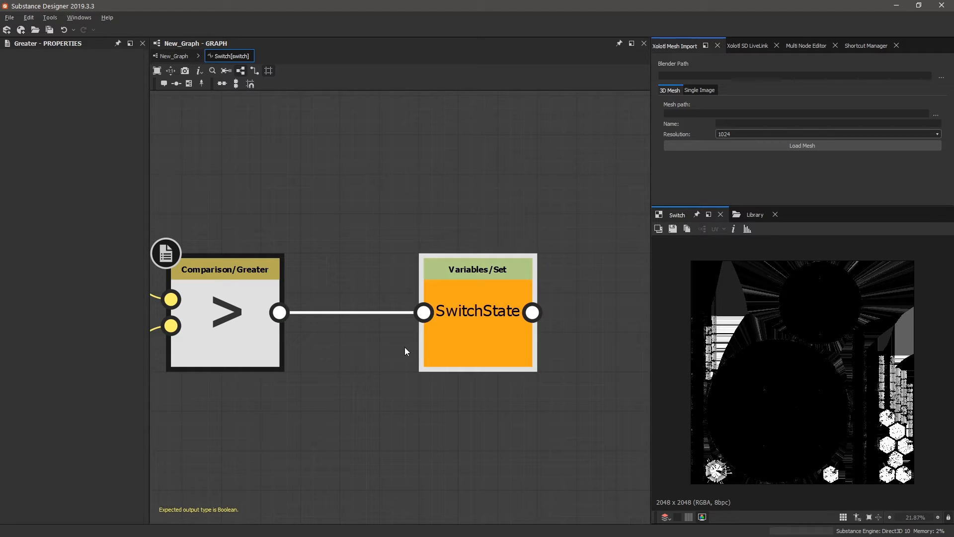
scroll(561, 309, down, 1)
middle_drag(337, 328, 431, 321)
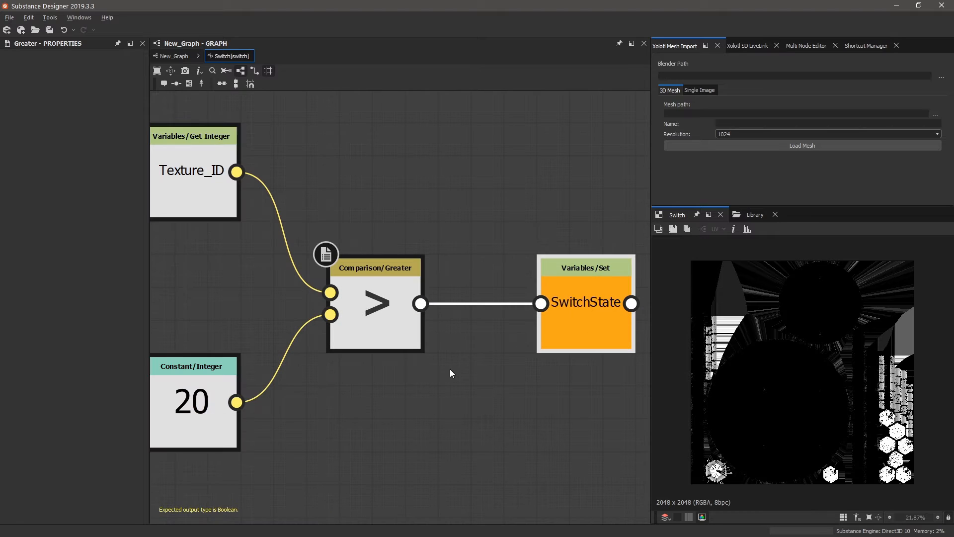
scroll(448, 334, down, 1)
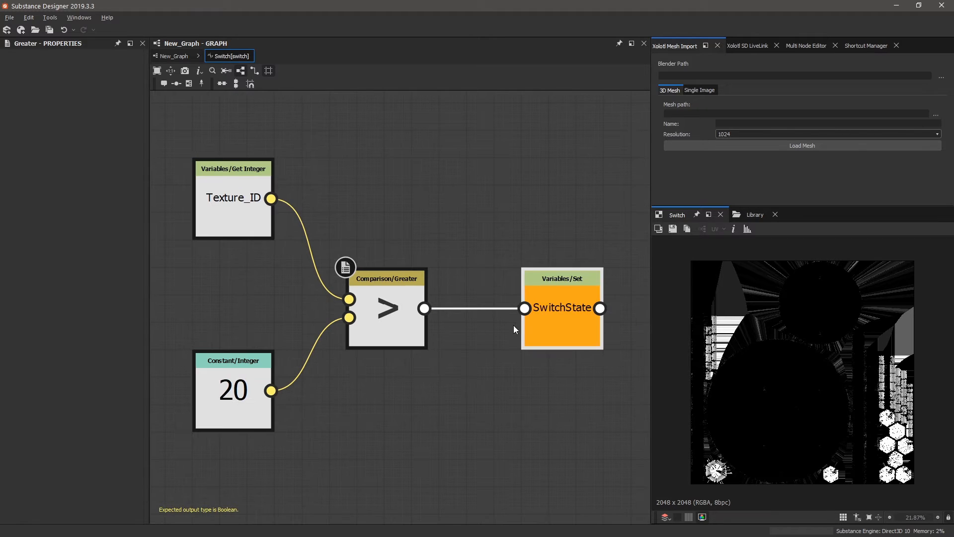
click(565, 318)
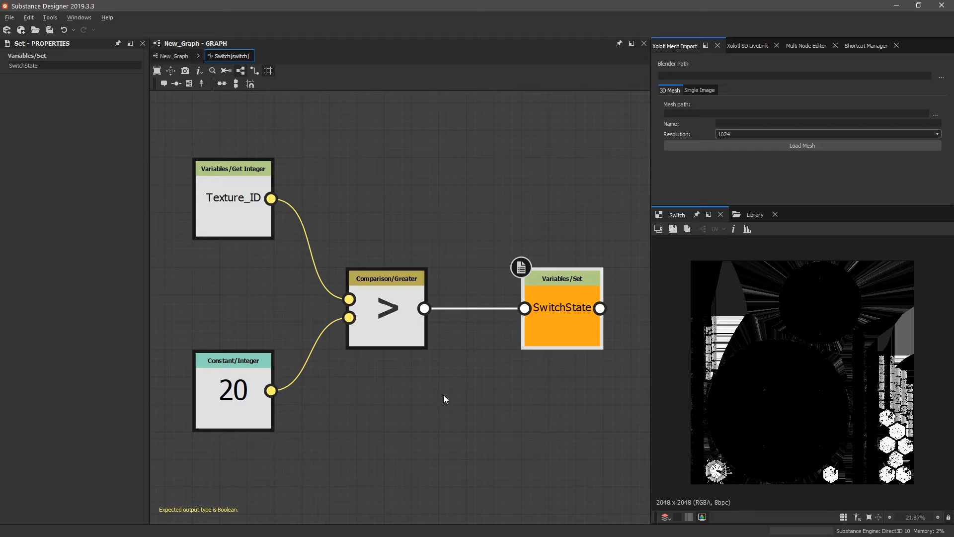
Temporarily make Greater the output node, then restore the SwitchState Set node as output.
right_click(415, 329)
click(480, 370)
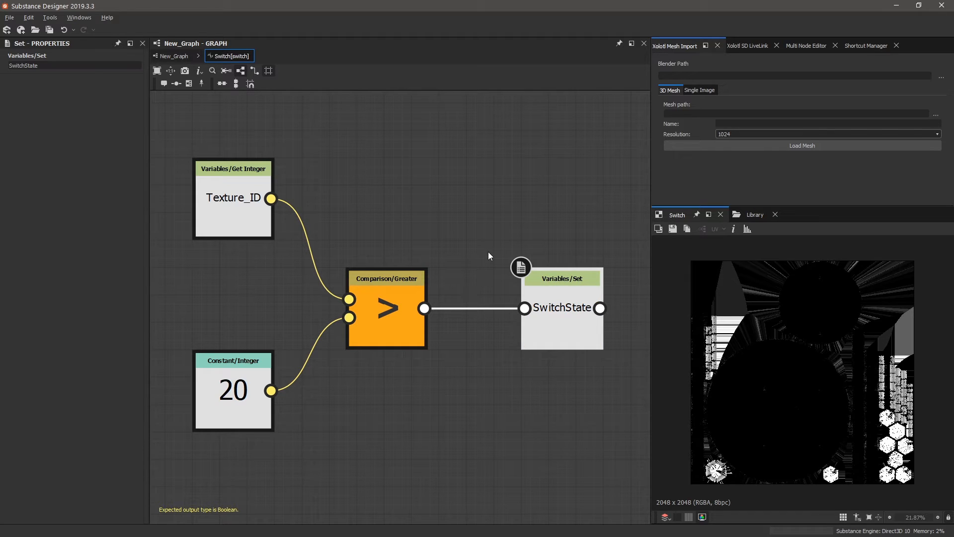
right_click(577, 307)
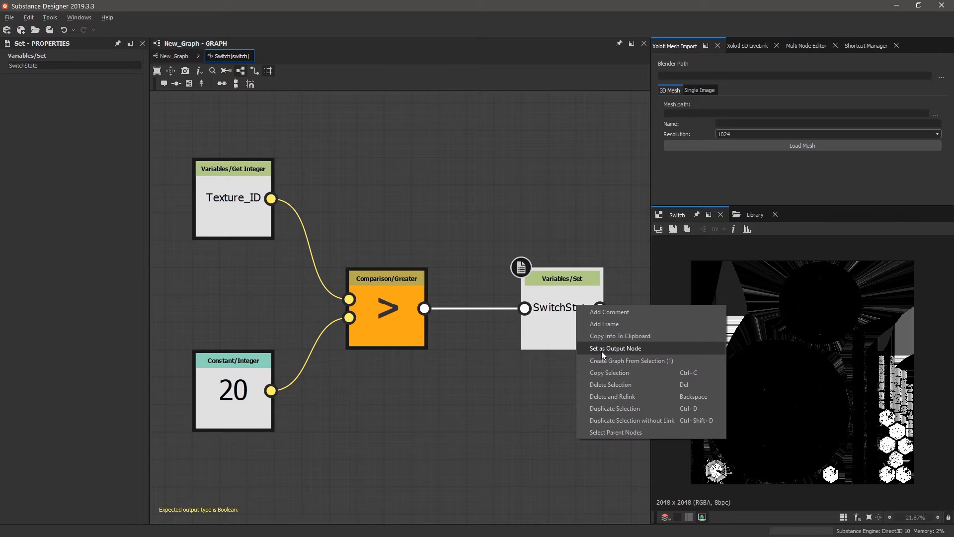
click(602, 348)
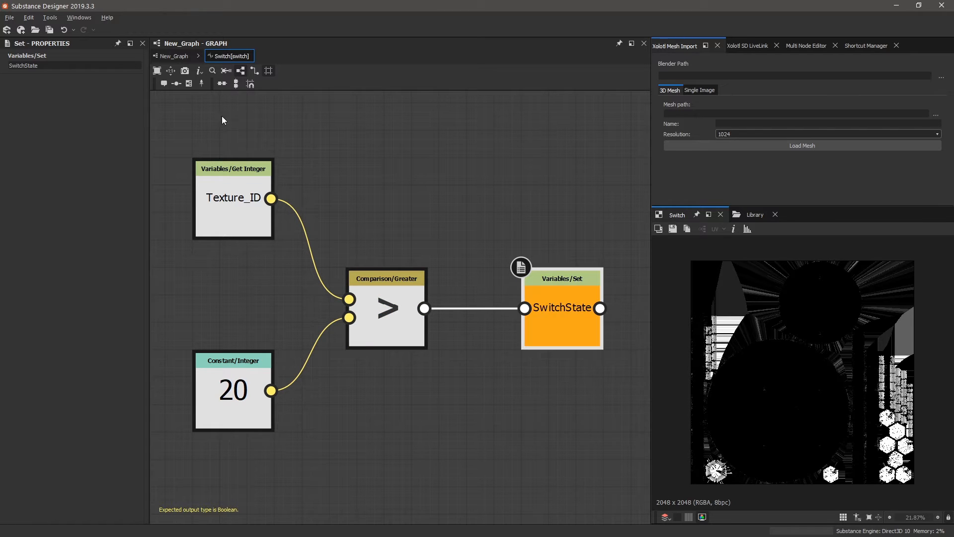
Return to the main New_Graph and adjust the zoom.
click(183, 57)
scroll(515, 282, down, 2)
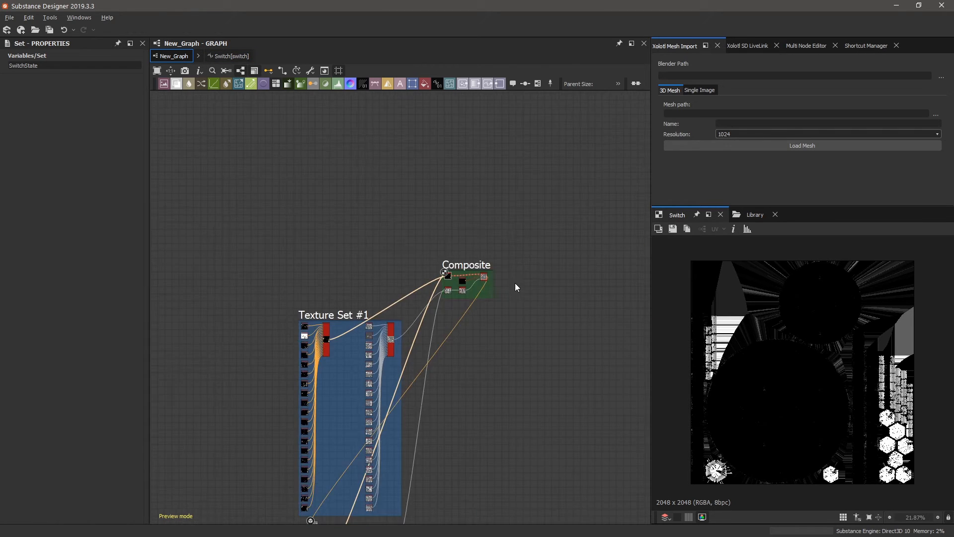
scroll(288, 249, up, 6)
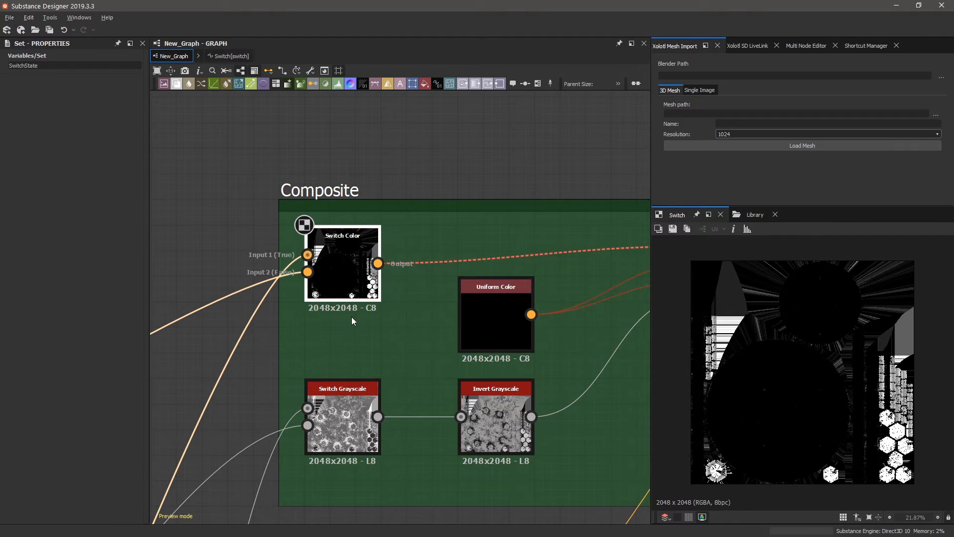
Inspect the Composite Switch Color node, then zoom over to Set #2's Multi Switch Color node.
click(348, 273)
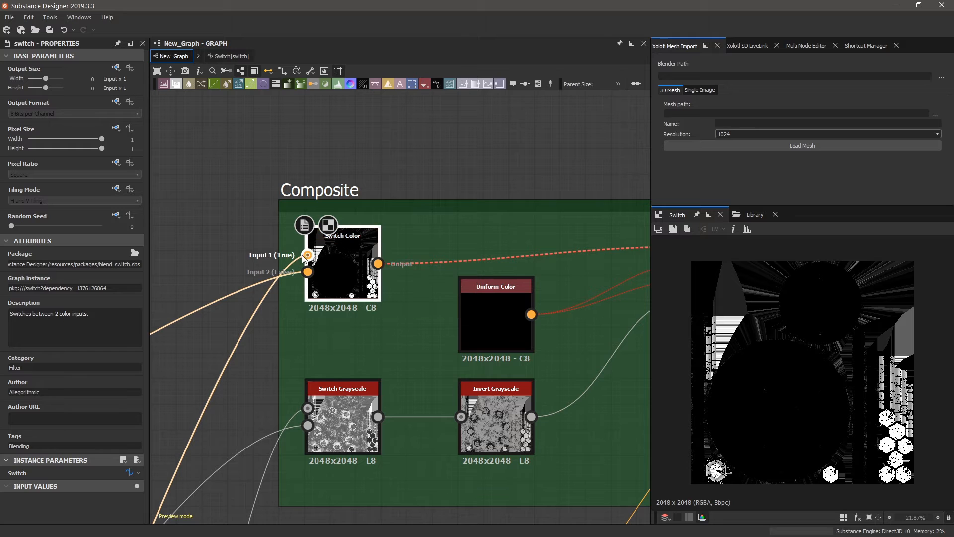
scroll(300, 262, down, 5)
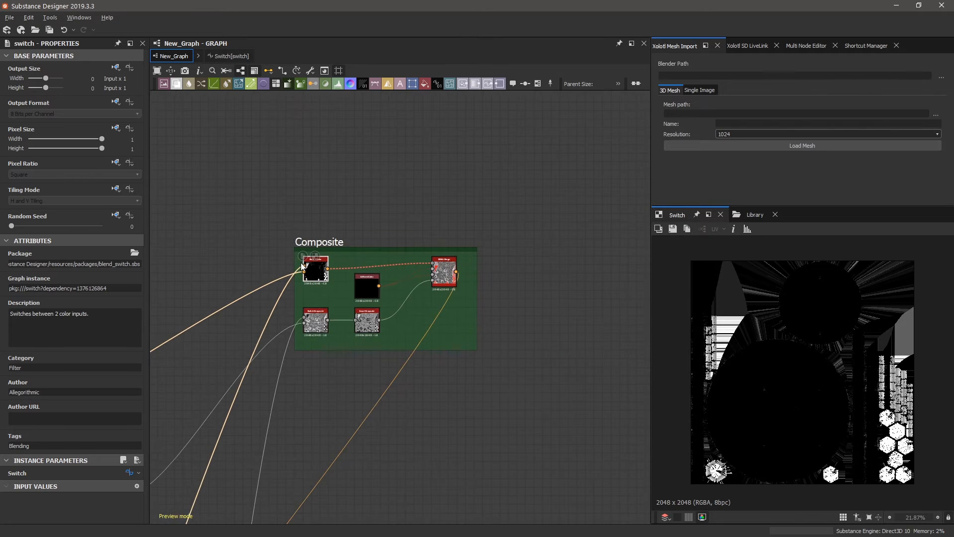
scroll(294, 289, down, 5)
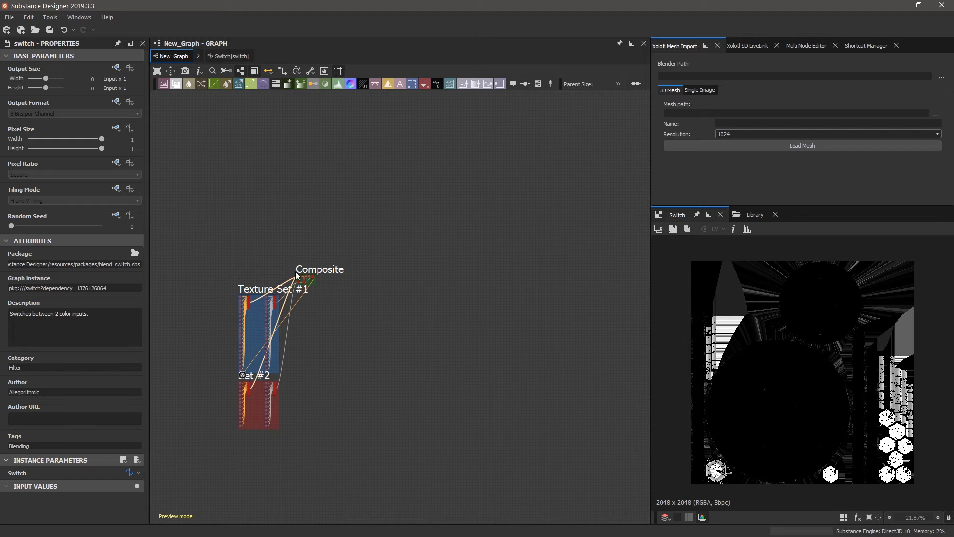
scroll(263, 373, up, 5)
scroll(268, 370, down, 3)
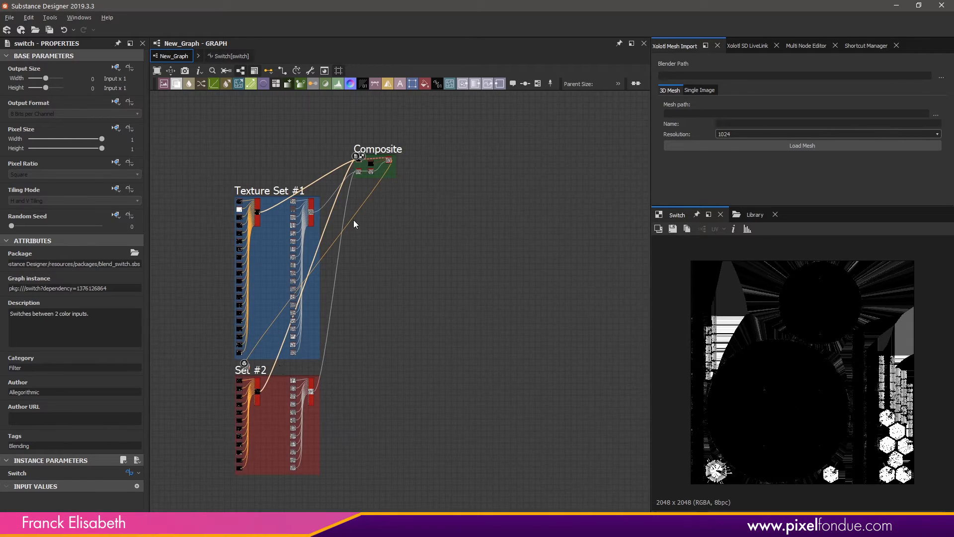
scroll(353, 220, up, 1)
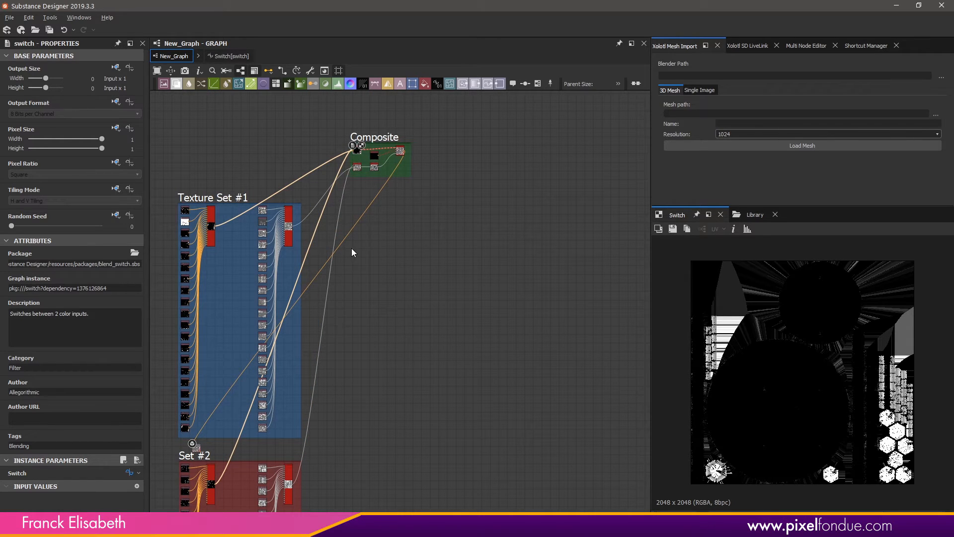
scroll(390, 224, up, 6)
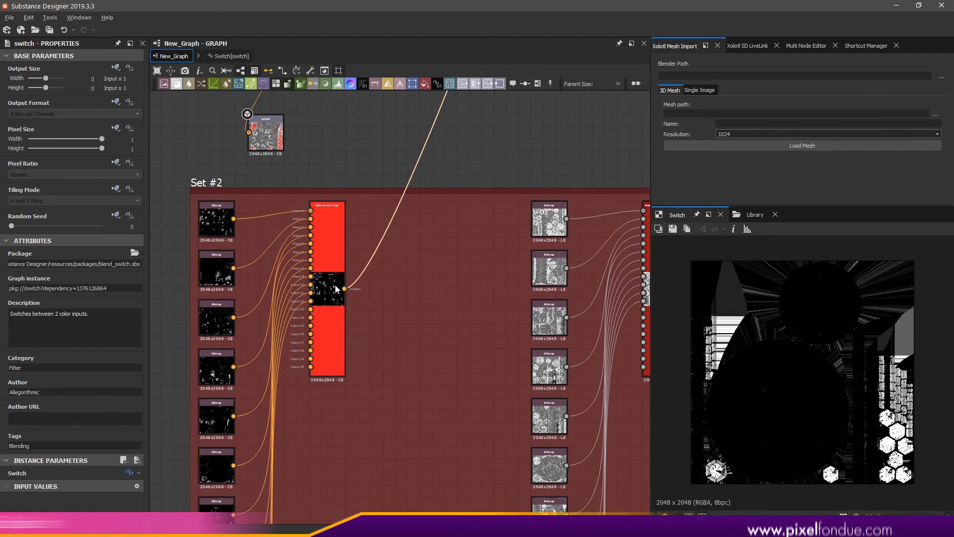
Lower the Set #2 Multi Switch Color node's Input Number from 20 to 12.
click(337, 288)
scroll(336, 251, up, 2)
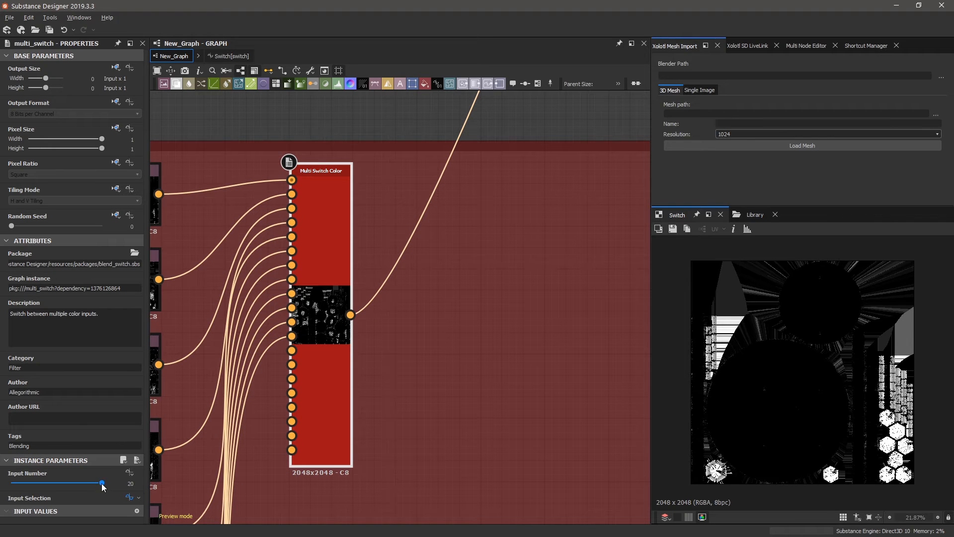
drag(101, 483, 71, 484)
drag(70, 487, 62, 484)
scroll(341, 432, down, 8)
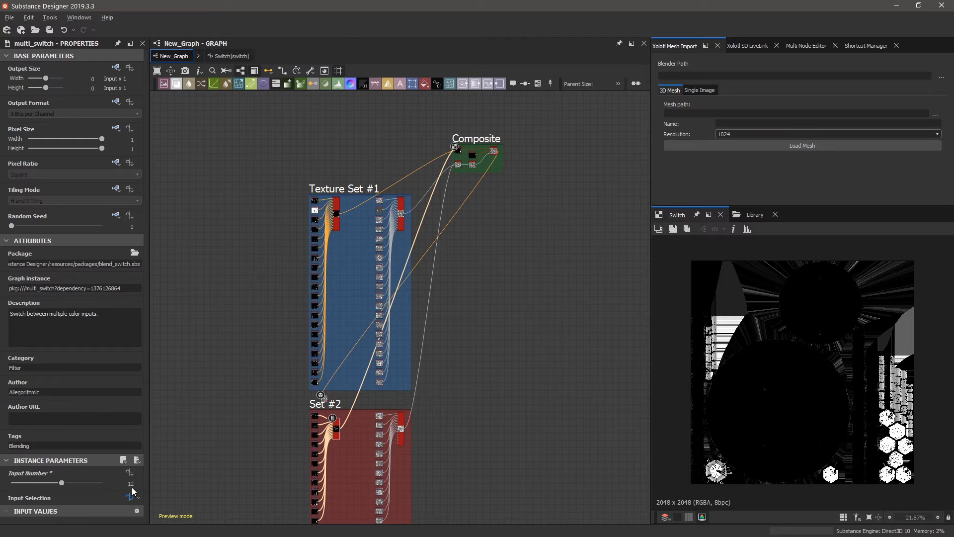
scroll(335, 424, up, 6)
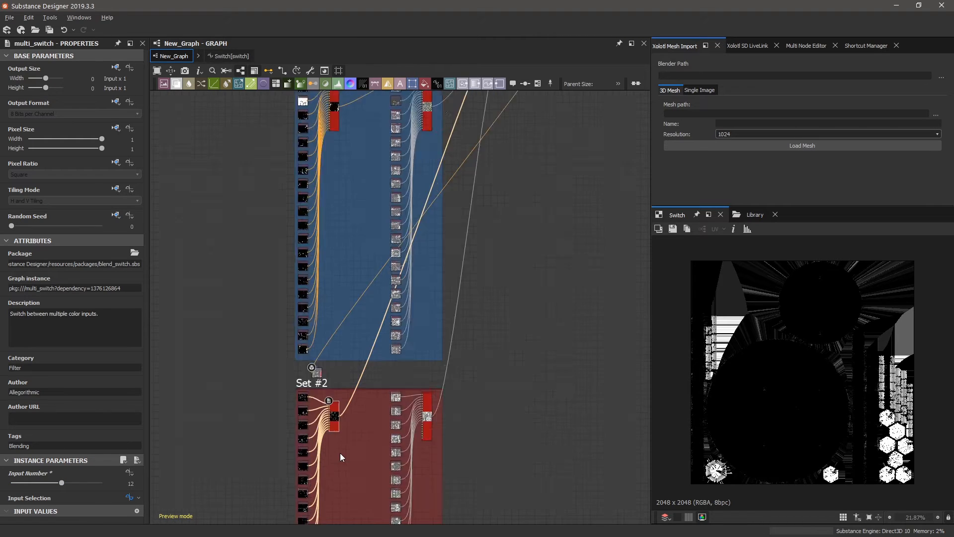
scroll(335, 422, up, 1)
scroll(356, 298, down, 3)
scroll(312, 231, up, 3)
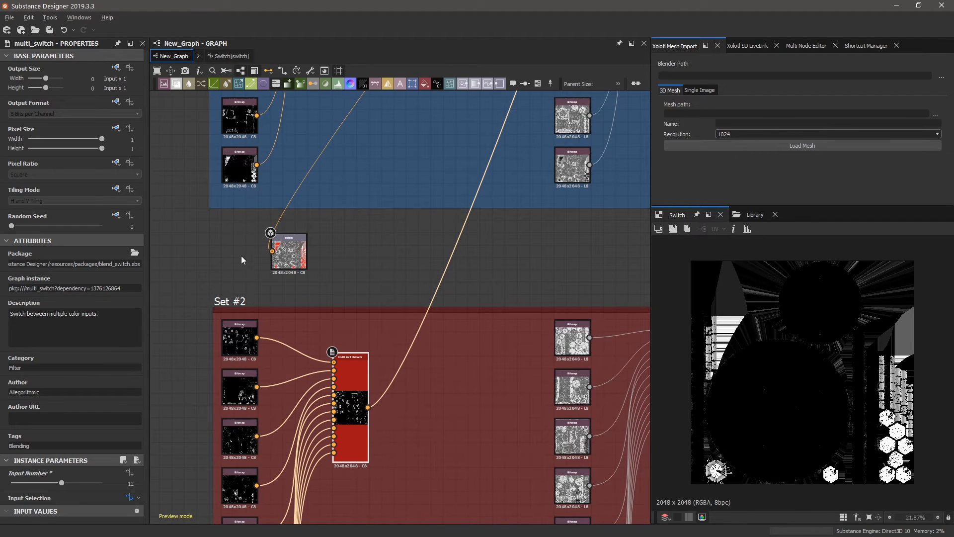
Set the graph's Texture_ID parameter from 20 to 21 and check the output node.
click(194, 298)
double_click(193, 279)
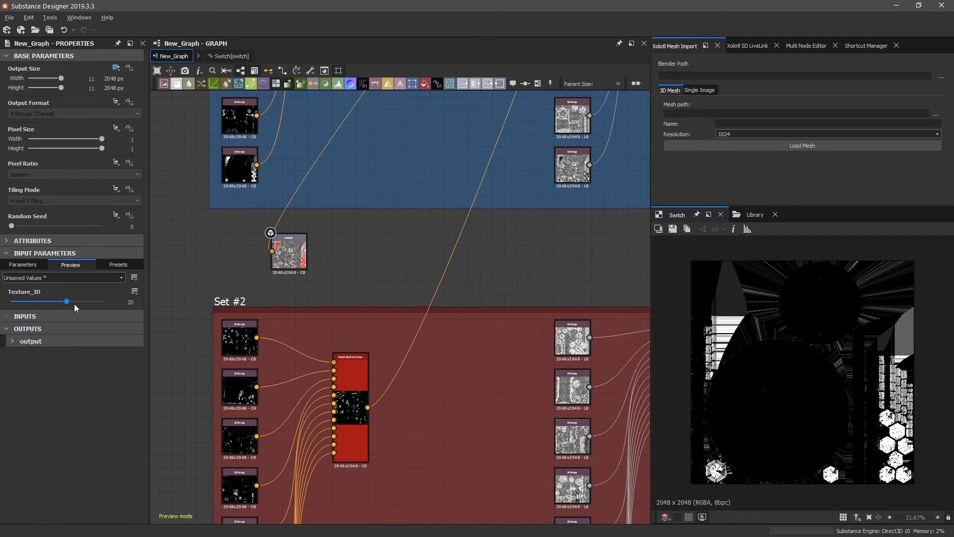
drag(68, 300, 70, 299)
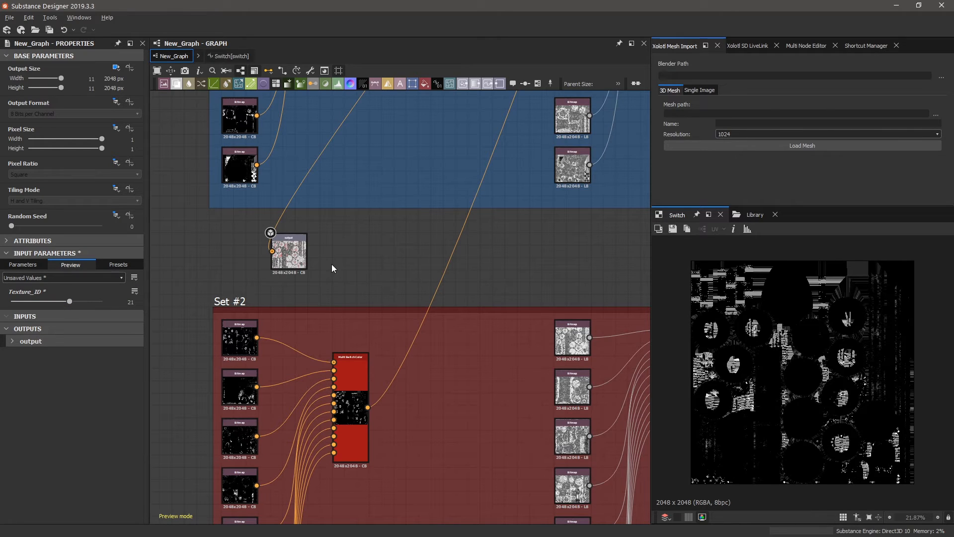
click(292, 253)
Zoom around to review the Composite nodes and select Set #2's Multi Switch Color node.
scroll(235, 296, up, 3)
scroll(236, 297, up, 3)
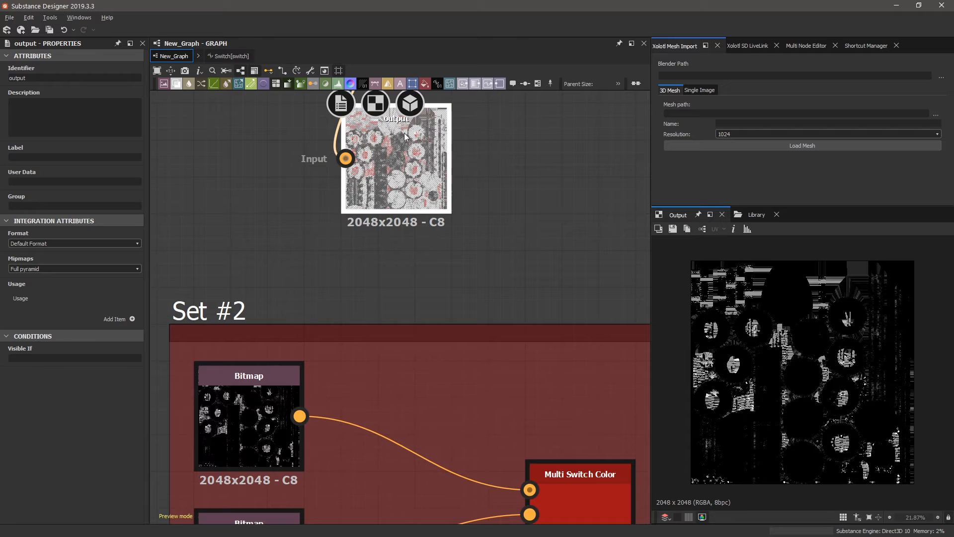
scroll(347, 318, down, 6)
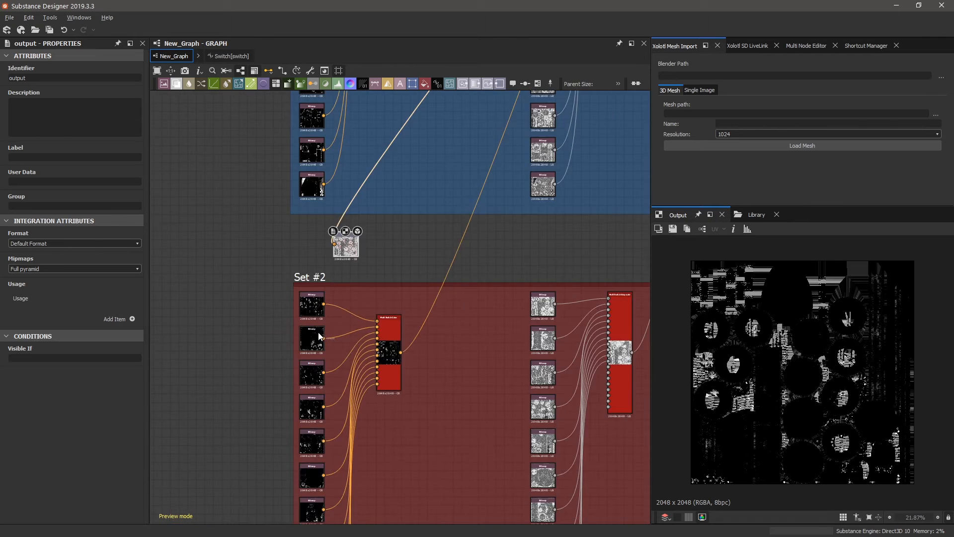
scroll(440, 139, up, 8)
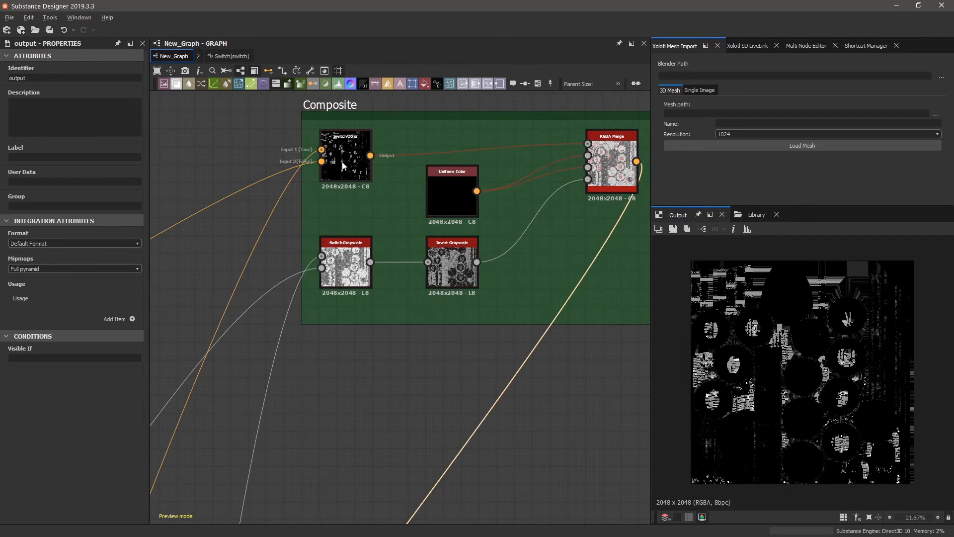
scroll(346, 152, up, 2)
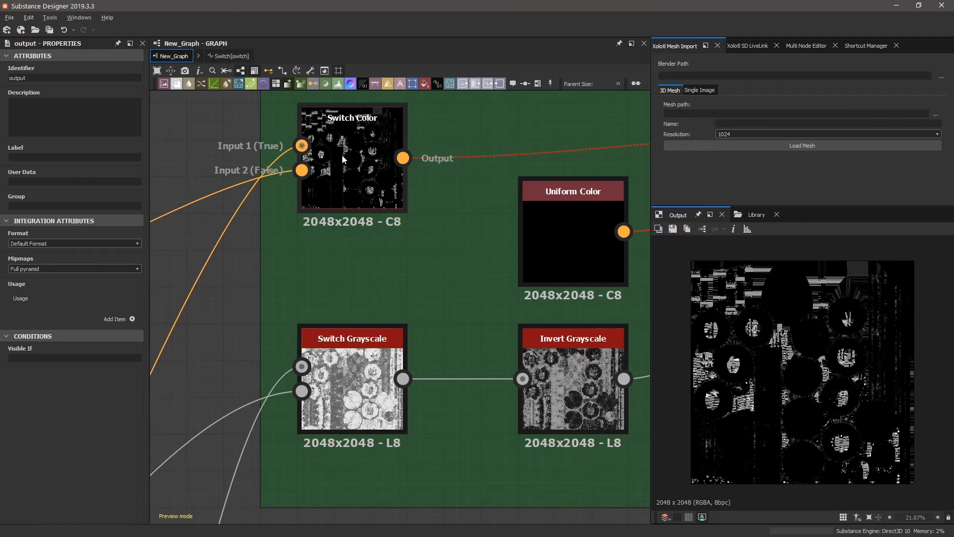
scroll(312, 188, down, 2)
scroll(343, 166, up, 2)
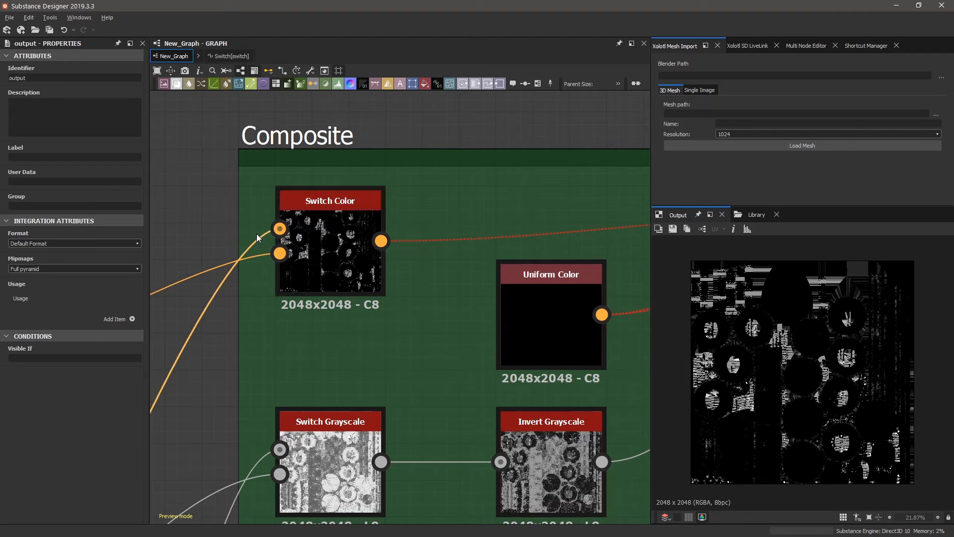
scroll(288, 264, down, 3)
scroll(288, 263, up, 1)
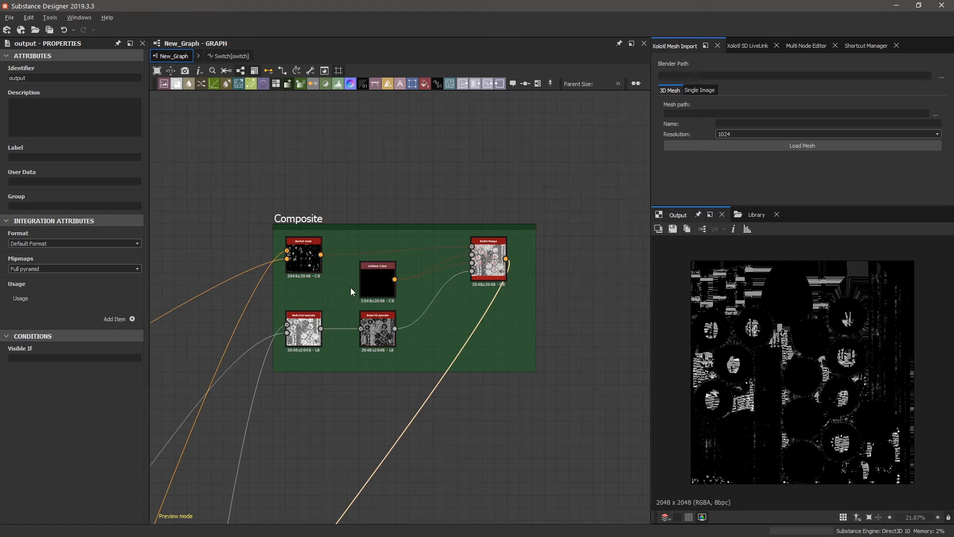
scroll(350, 288, down, 5)
scroll(223, 477, up, 10)
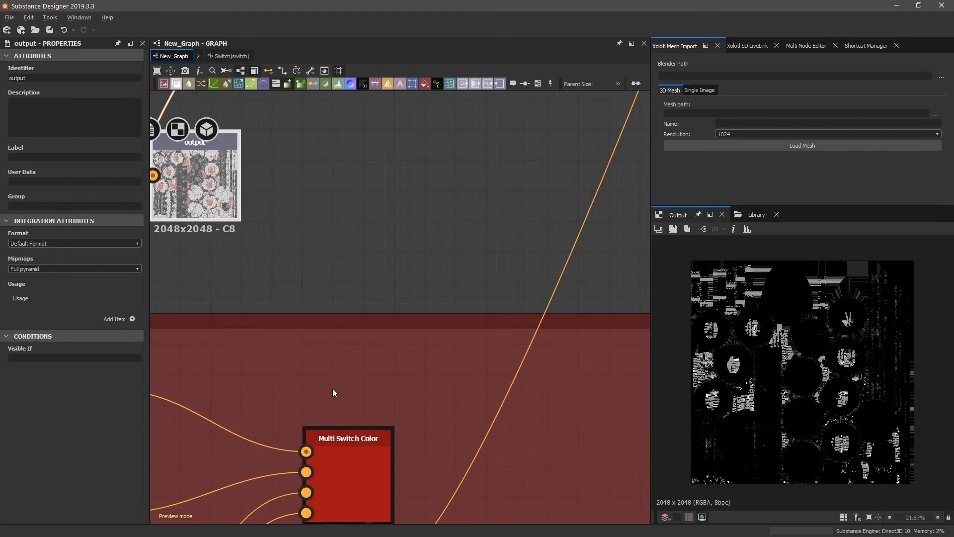
scroll(348, 422, down, 3)
scroll(363, 451, up, 6)
click(487, 338)
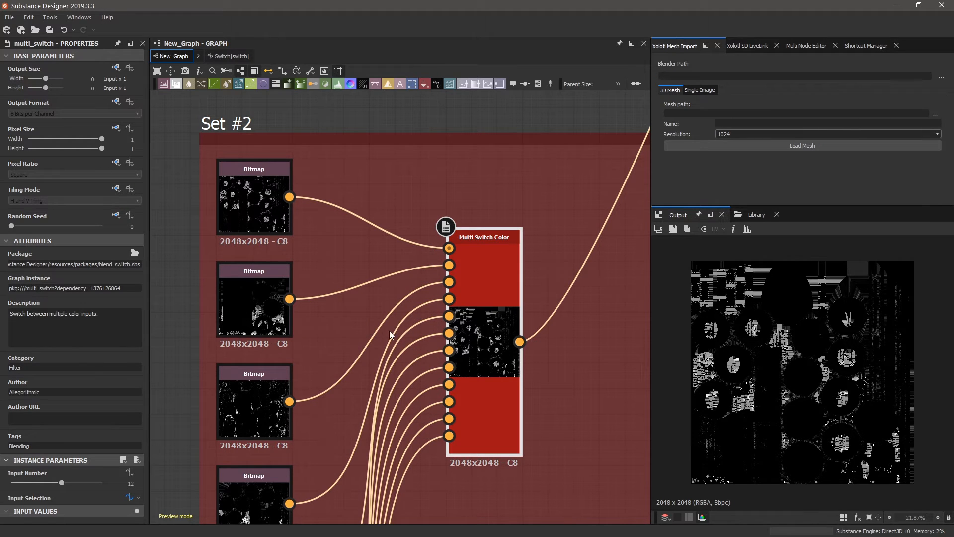
Reset the Multi Switch Color's Input Selection to default, then drive it from Texture_ID.
click(137, 497)
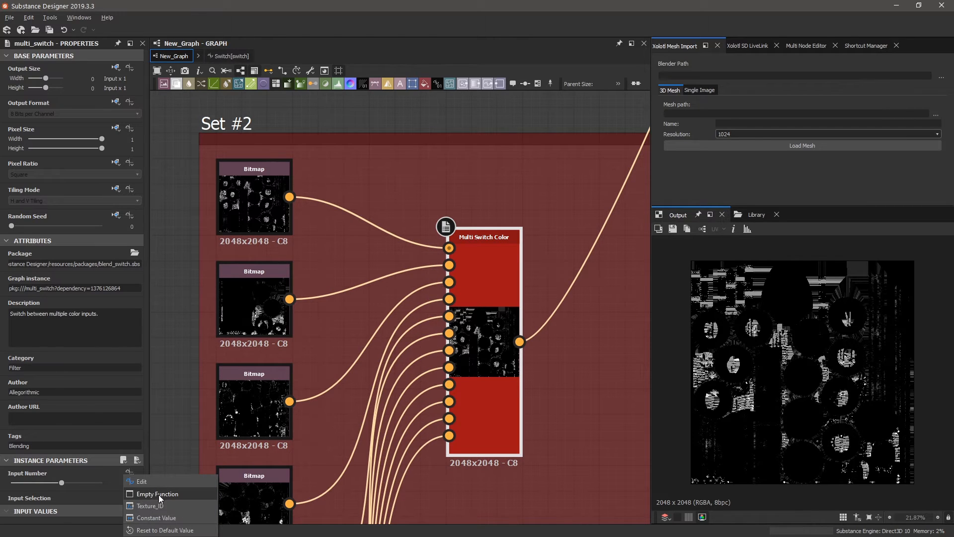
click(158, 532)
click(132, 496)
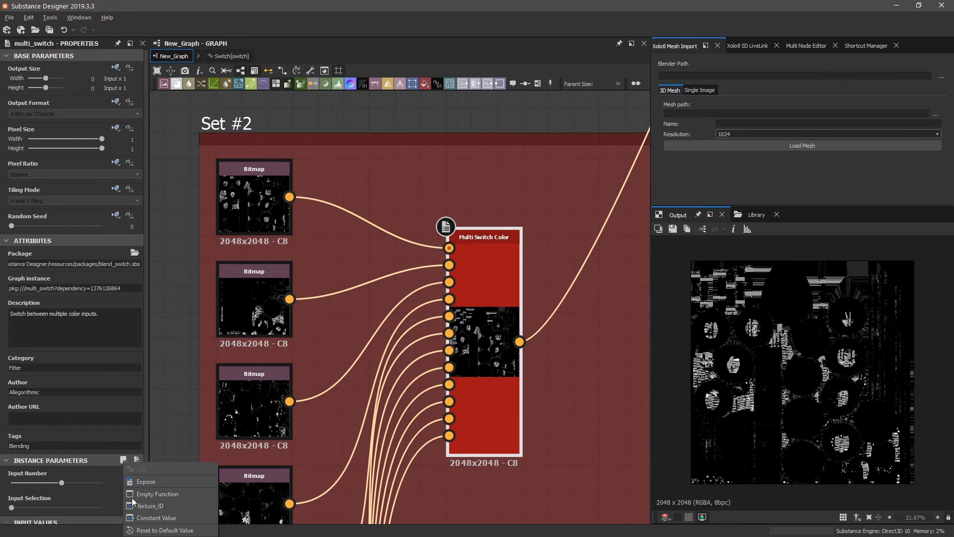
click(150, 506)
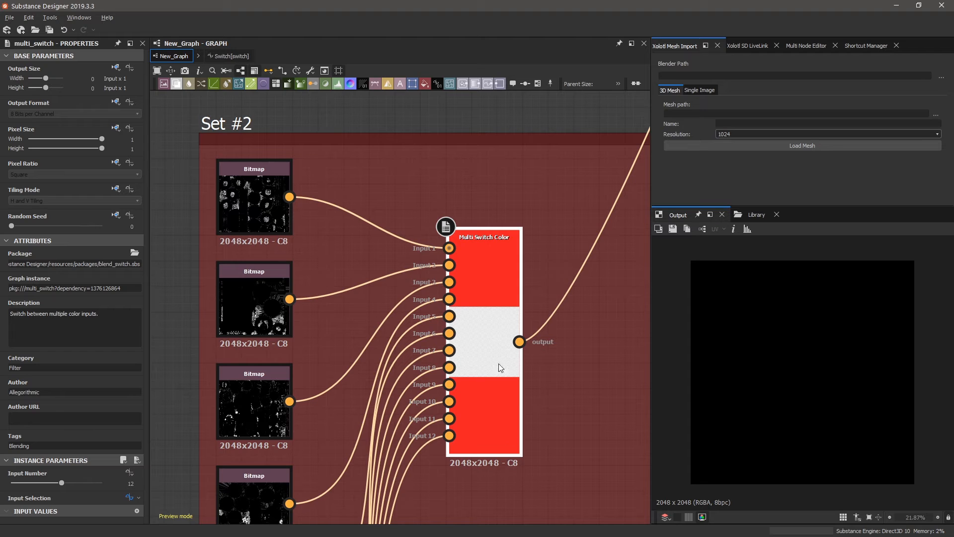
scroll(346, 426, down, 10)
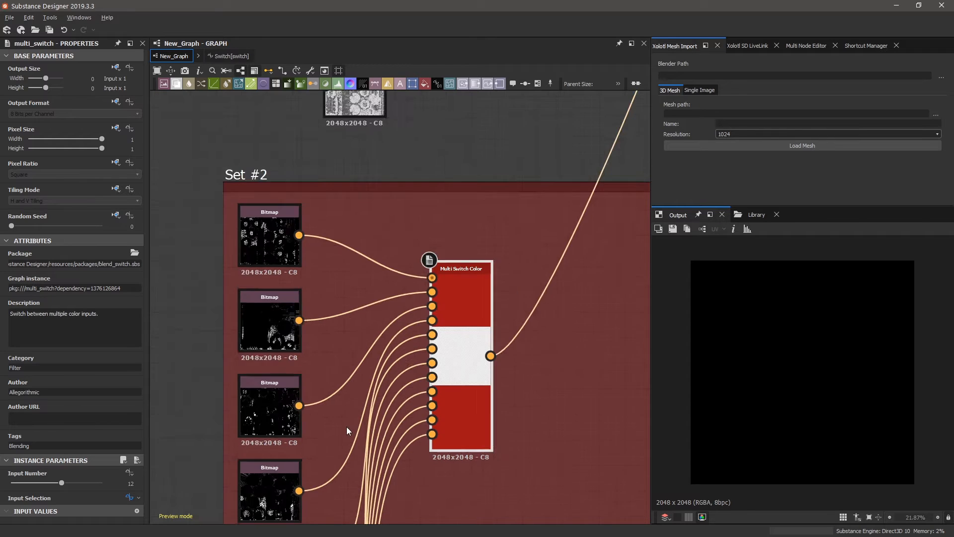
scroll(448, 202, up, 10)
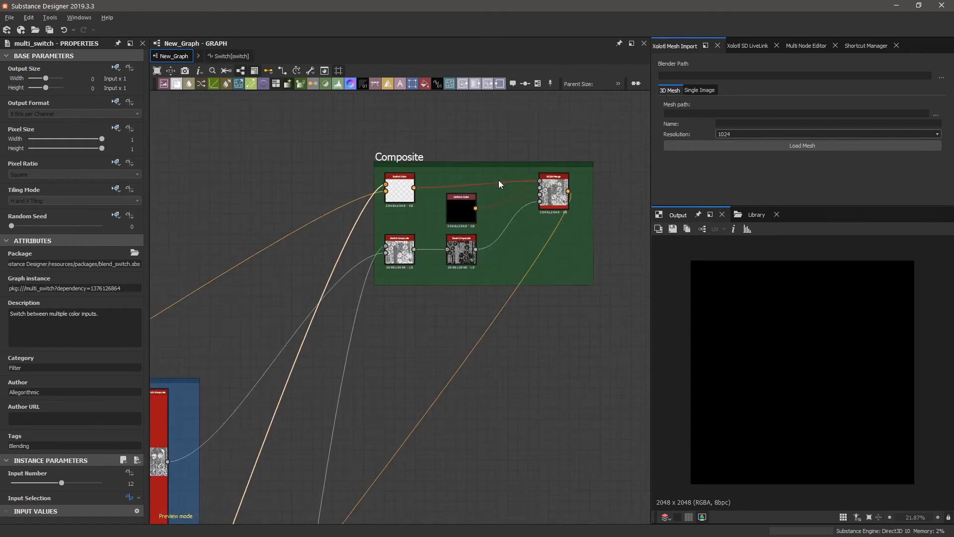
scroll(380, 235, down, 2)
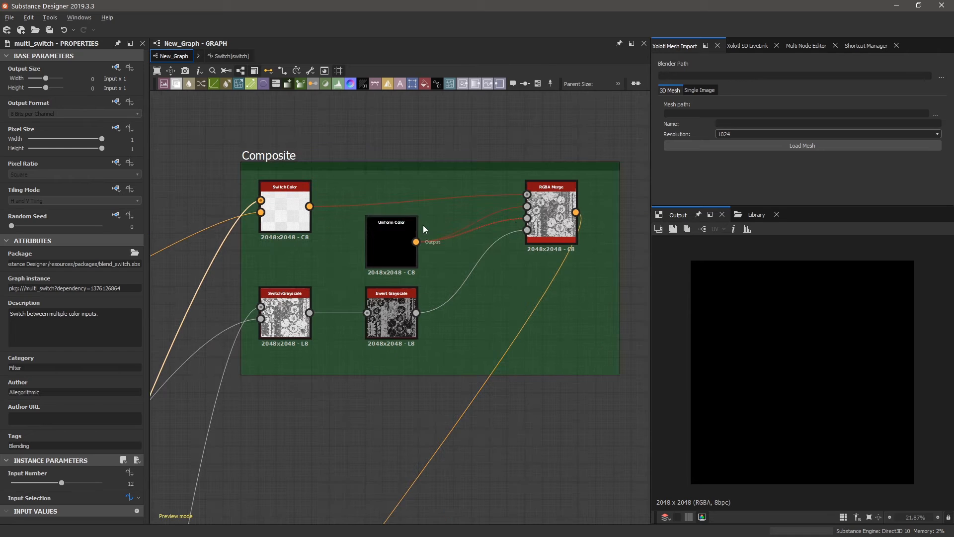
scroll(538, 219, down, 5)
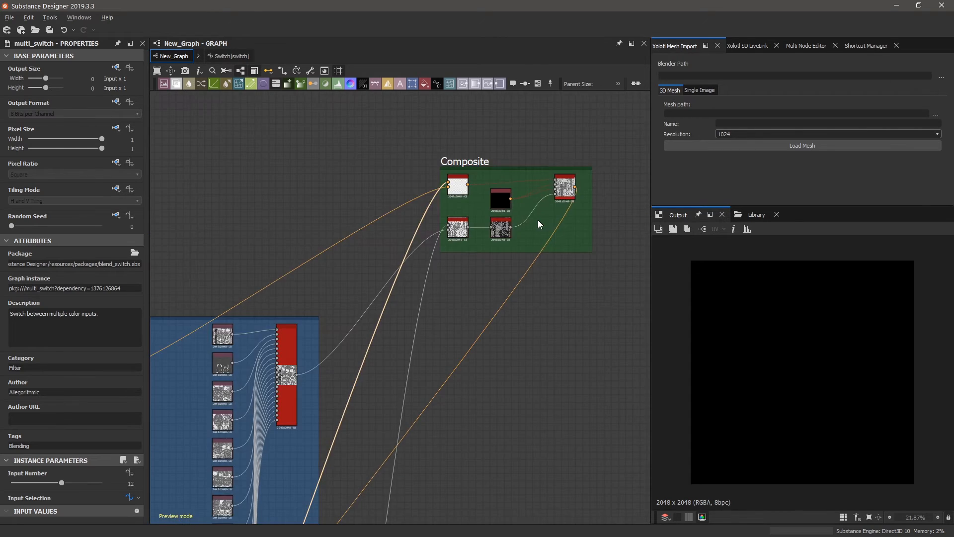
scroll(528, 243, up, 8)
scroll(448, 145, up, 3)
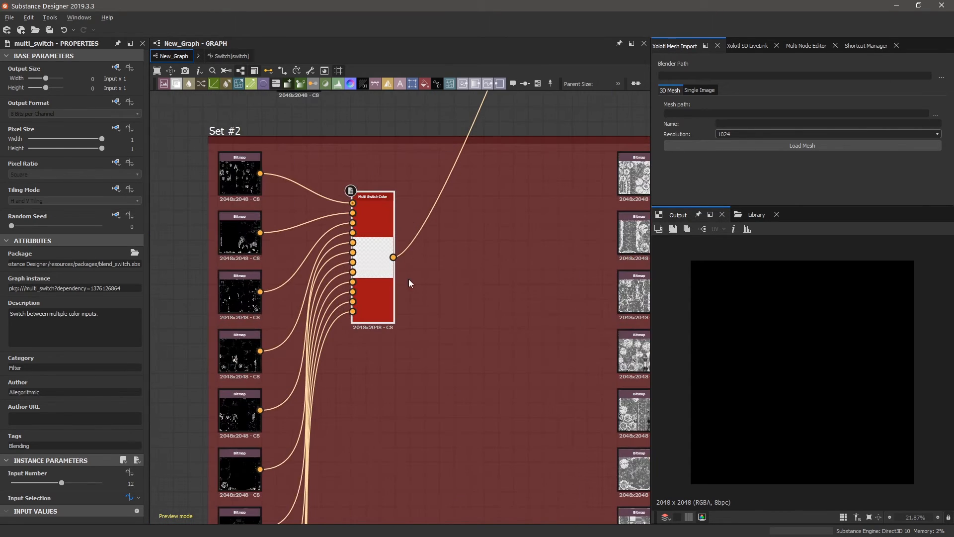
scroll(408, 279, down, 4)
scroll(398, 188, up, 5)
click(306, 173)
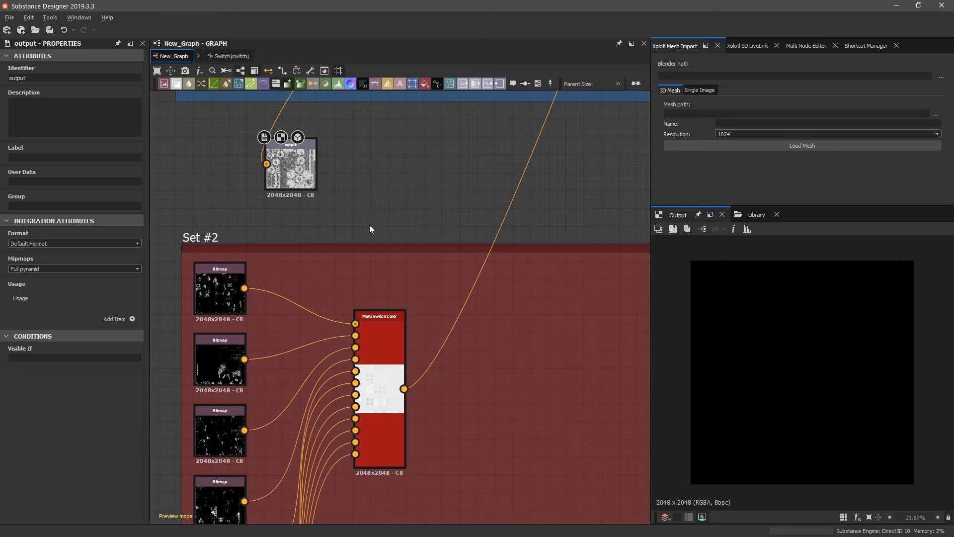
click(379, 320)
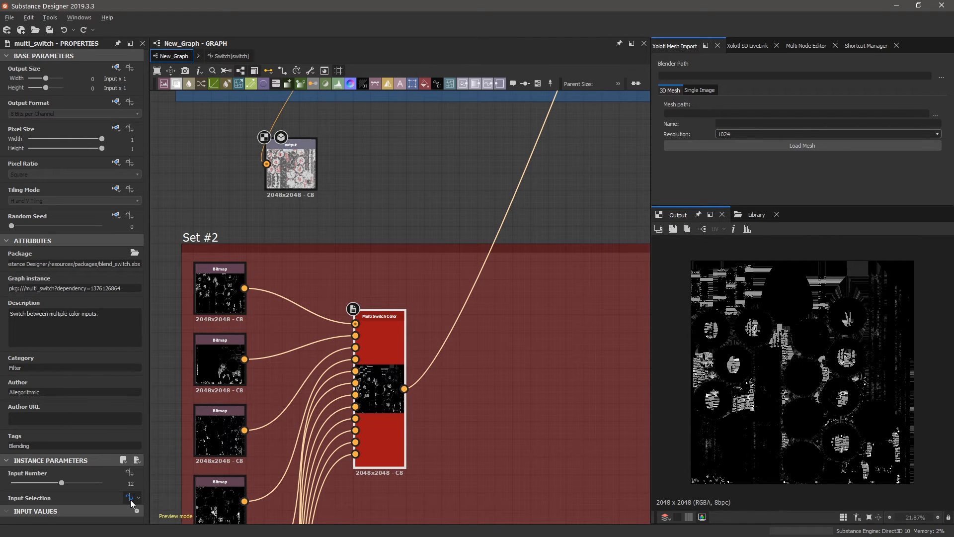
Zoom into Texture Set #1 and select its Multi Switch Color node to show Input Number 20.
scroll(358, 481, down, 13)
scroll(387, 223, up, 5)
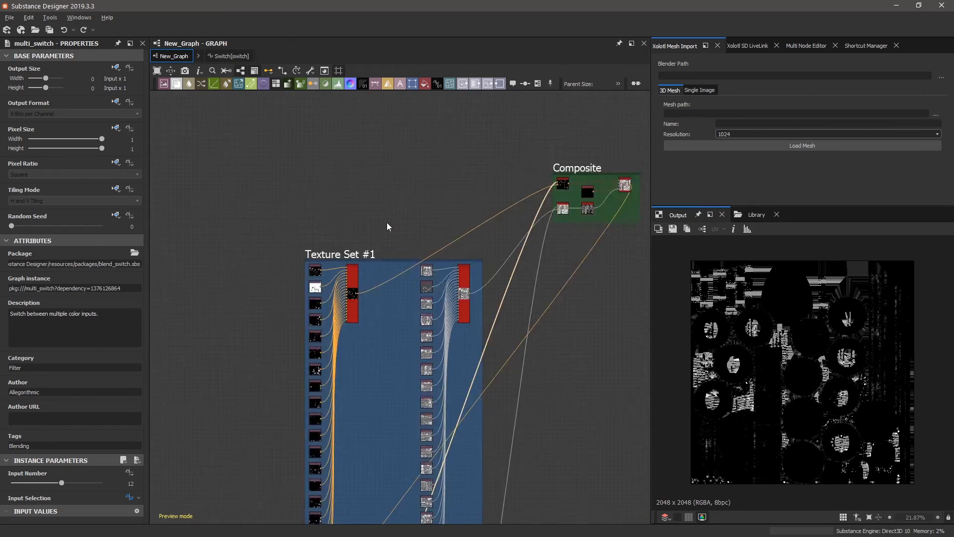
scroll(347, 316, up, 5)
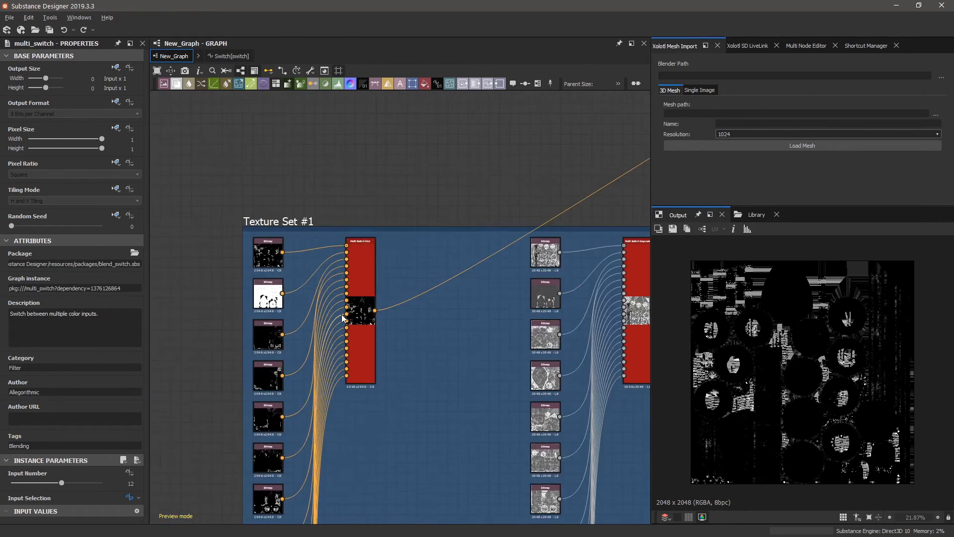
scroll(342, 317, up, 3)
click(374, 278)
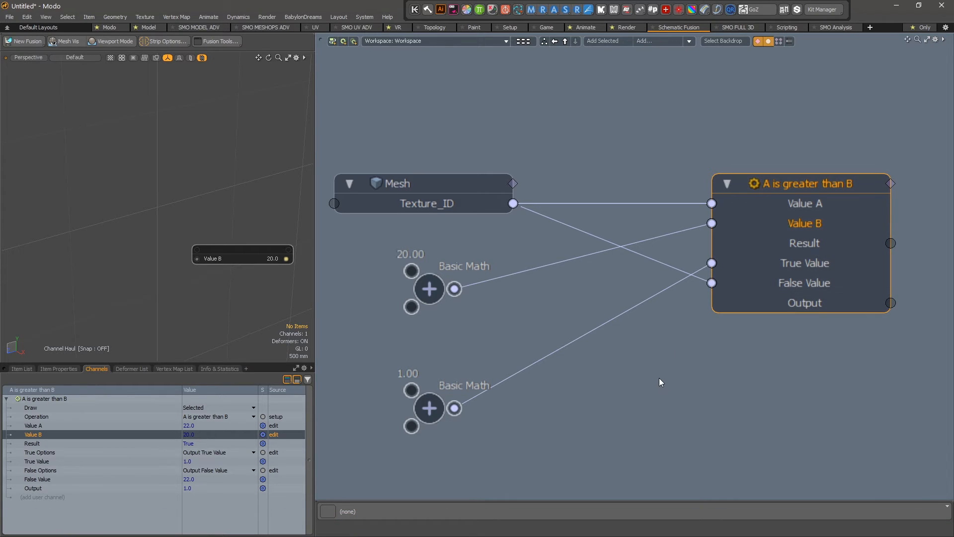
click(787, 157)
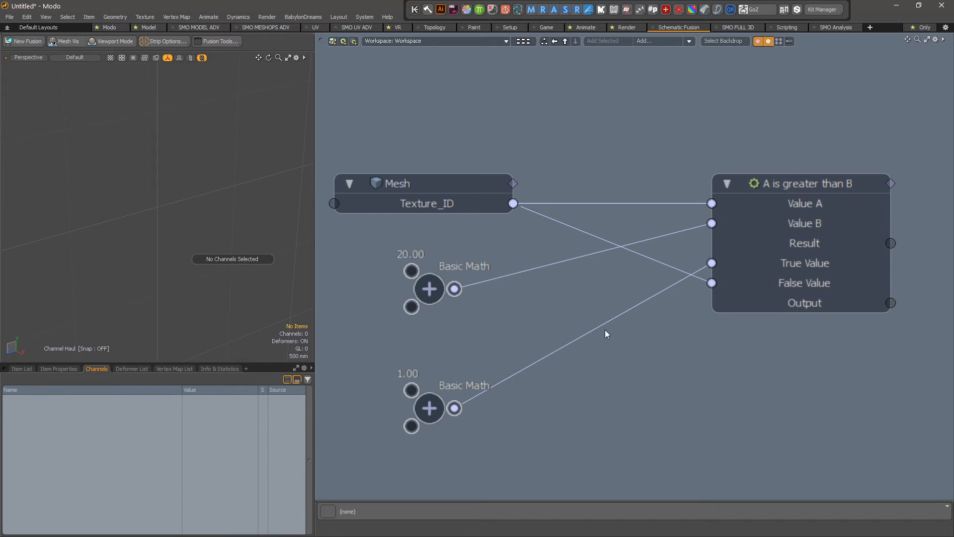
click(734, 267)
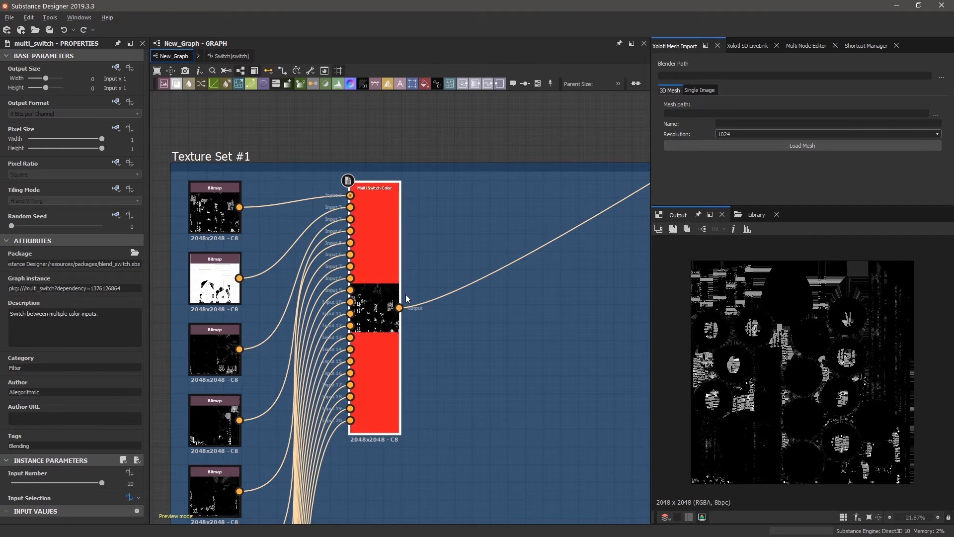
Sweep Texture_ID from 1 up to 21, then open Multi Switch Color's Input Selection function graph.
scroll(237, 220, up, 2)
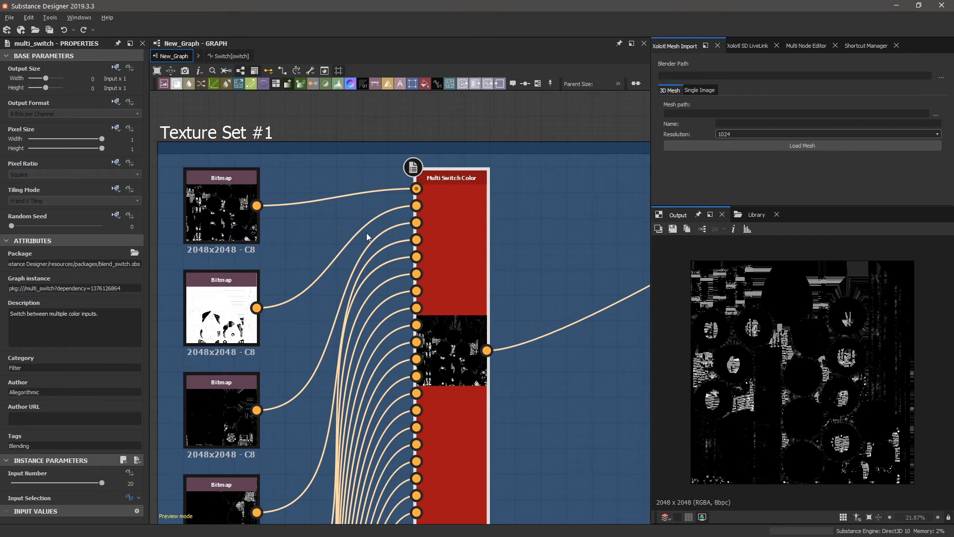
scroll(368, 236, down, 1)
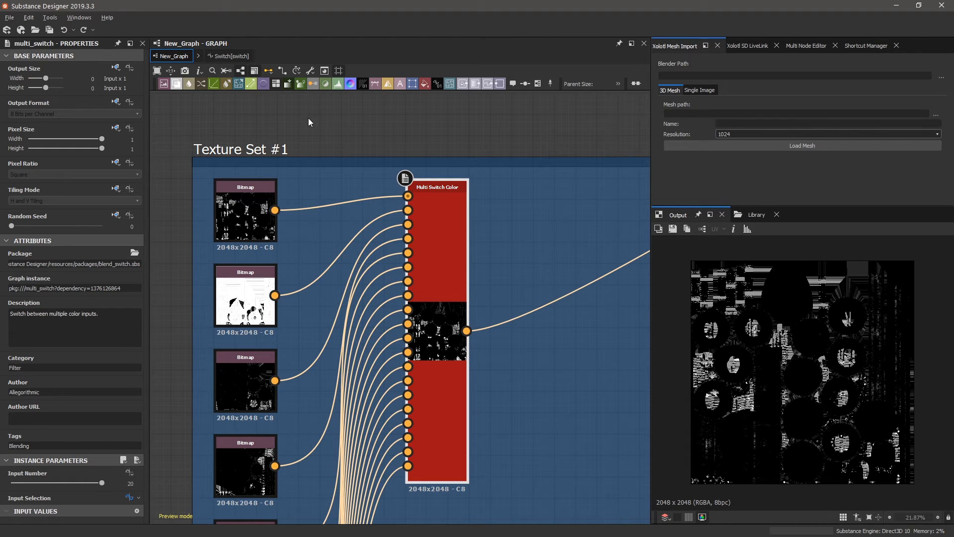
click(386, 143)
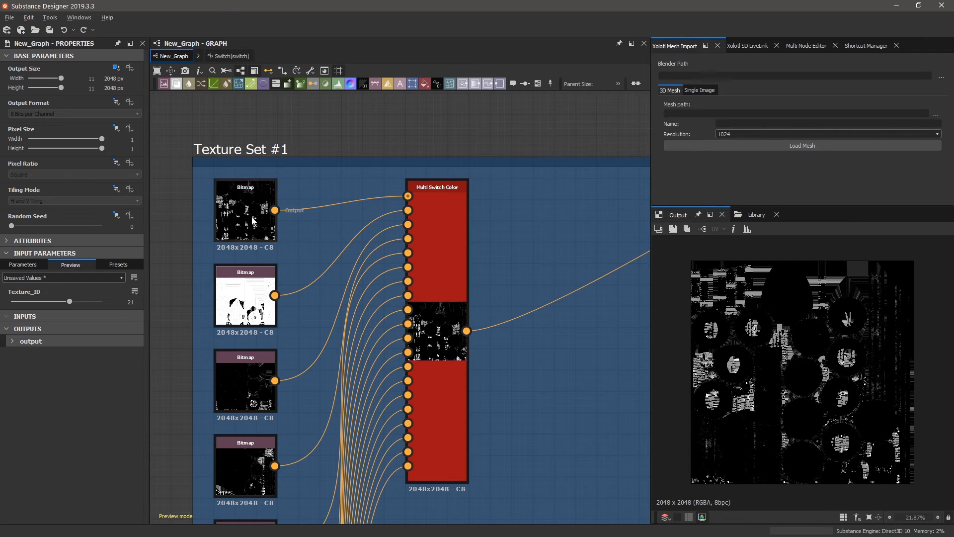
drag(76, 302, 9, 302)
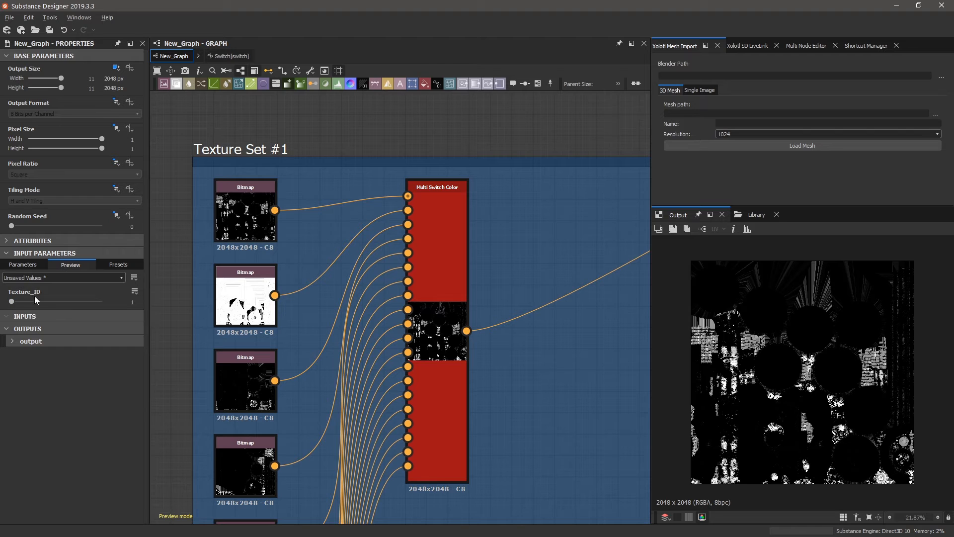
drag(13, 302, 58, 302)
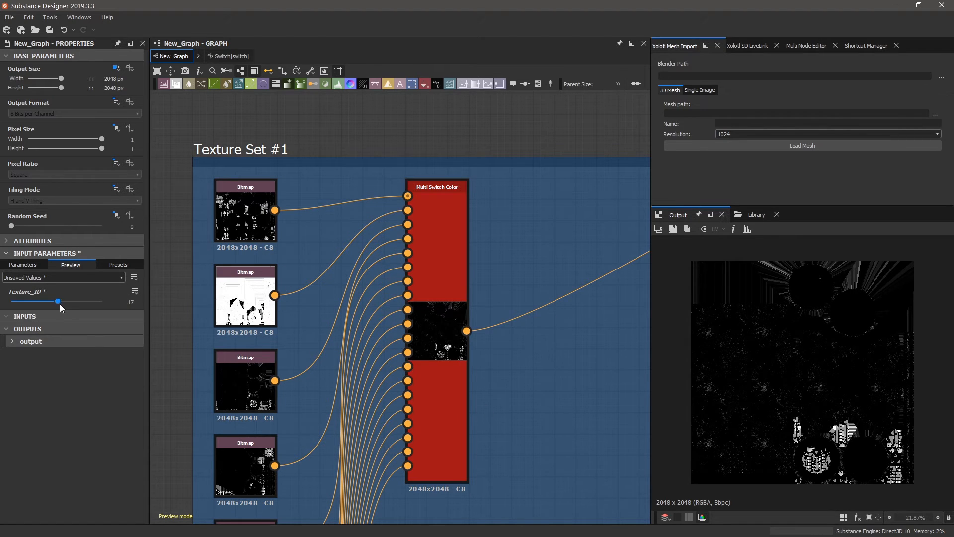
drag(57, 303, 70, 302)
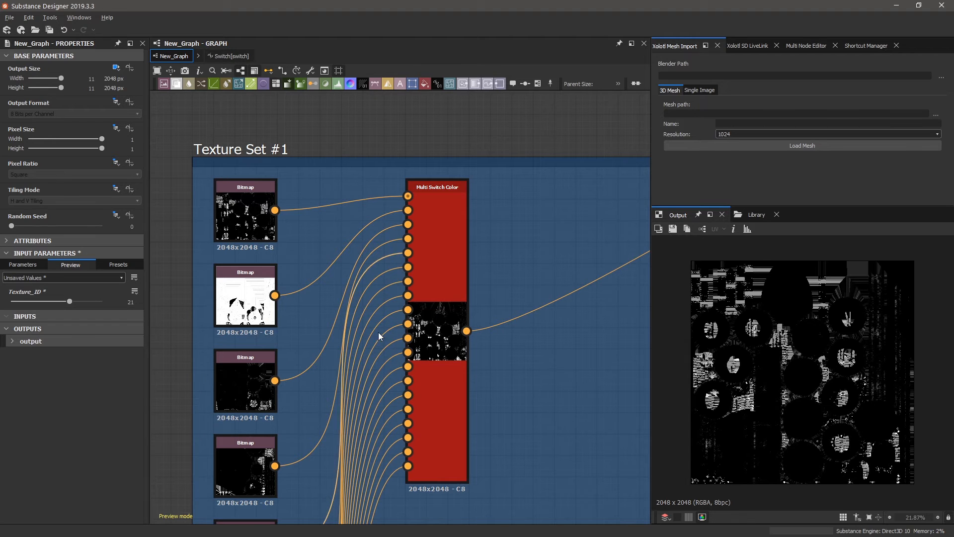
click(427, 343)
click(130, 496)
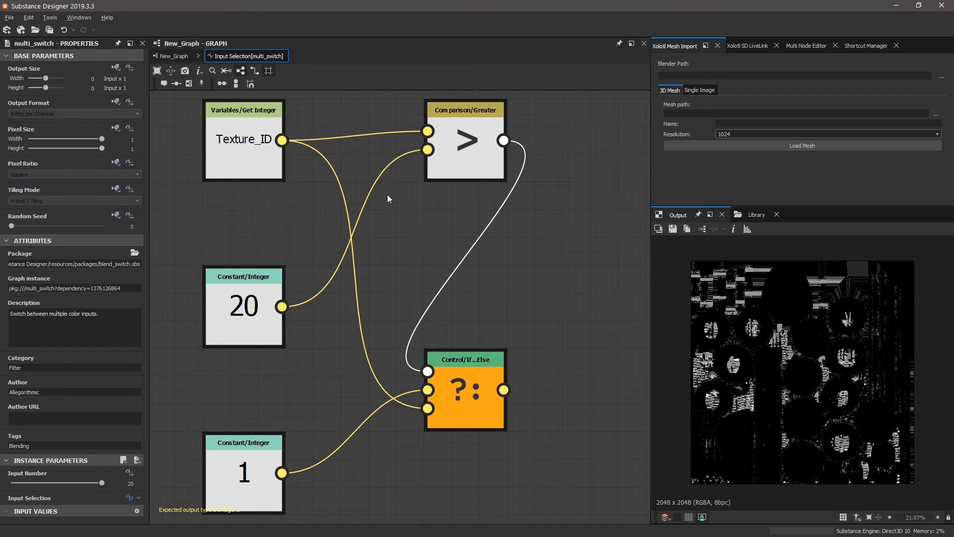
click(256, 144)
scroll(343, 205, down, 1)
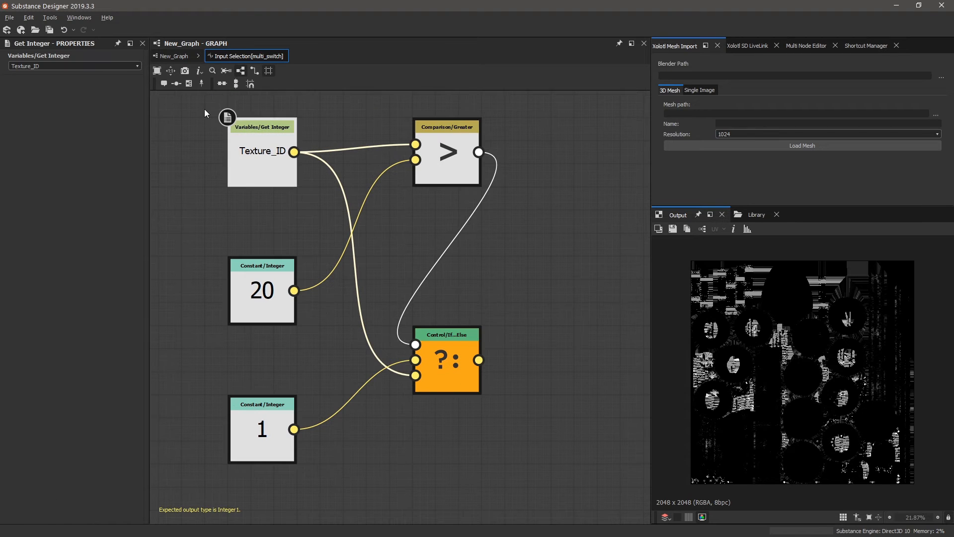
drag(205, 110, 498, 480)
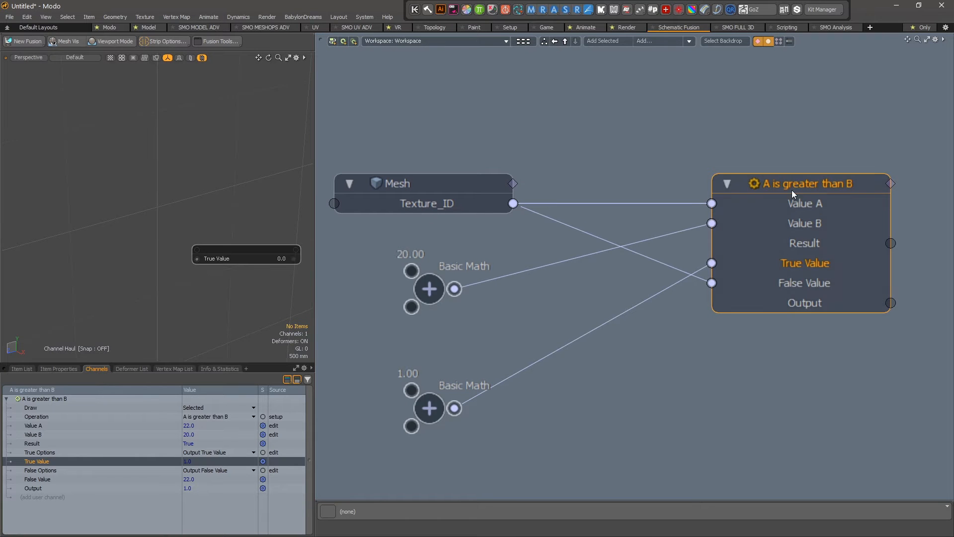
scroll(576, 234, down, 4)
scroll(770, 211, up, 4)
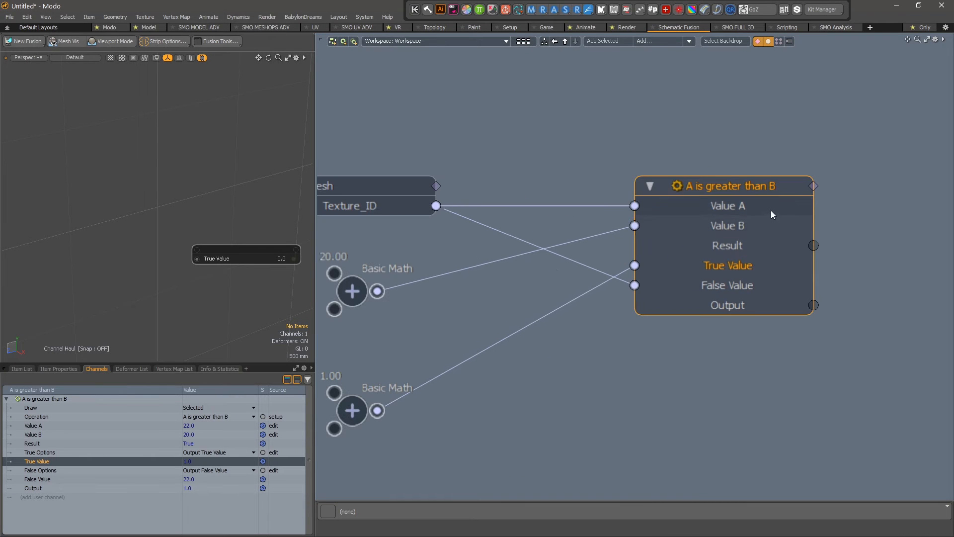
alt+drag(826, 136, 663, 140)
click(564, 208)
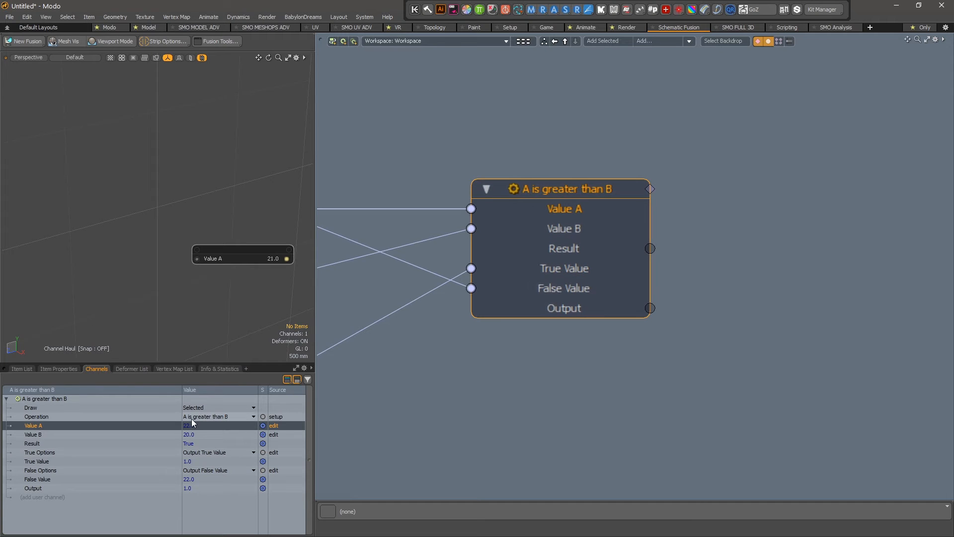
click(200, 434)
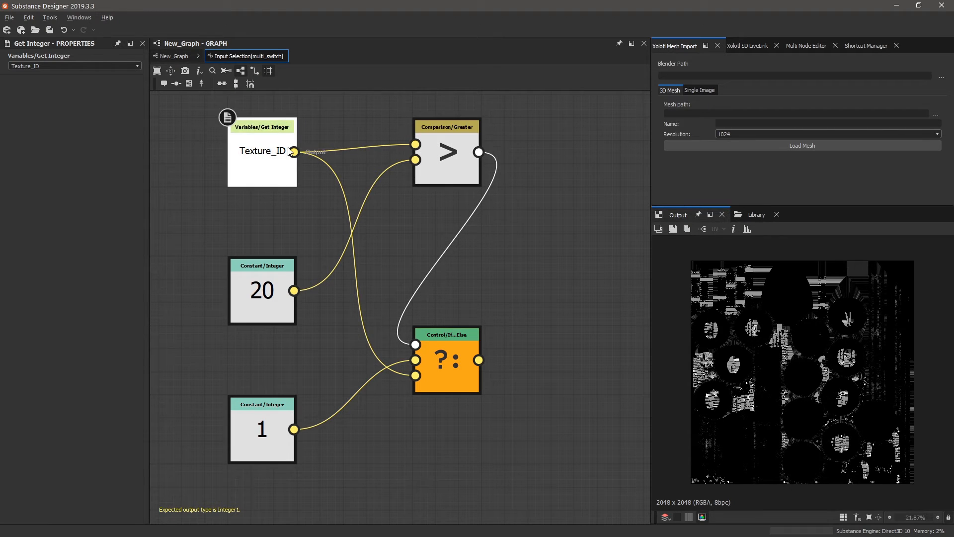
Inspect the constant 20 and Greater nodes, then go back up to New_Graph.
click(281, 289)
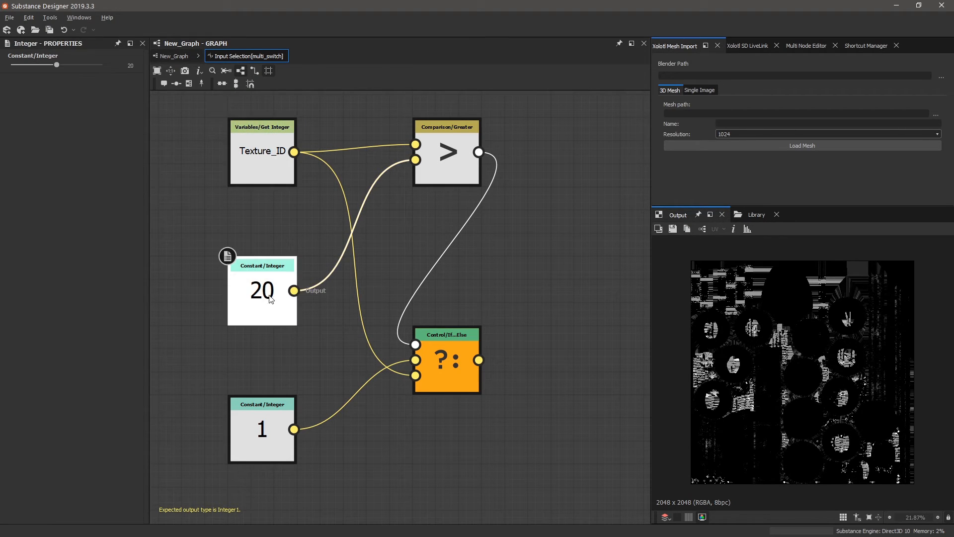
click(462, 148)
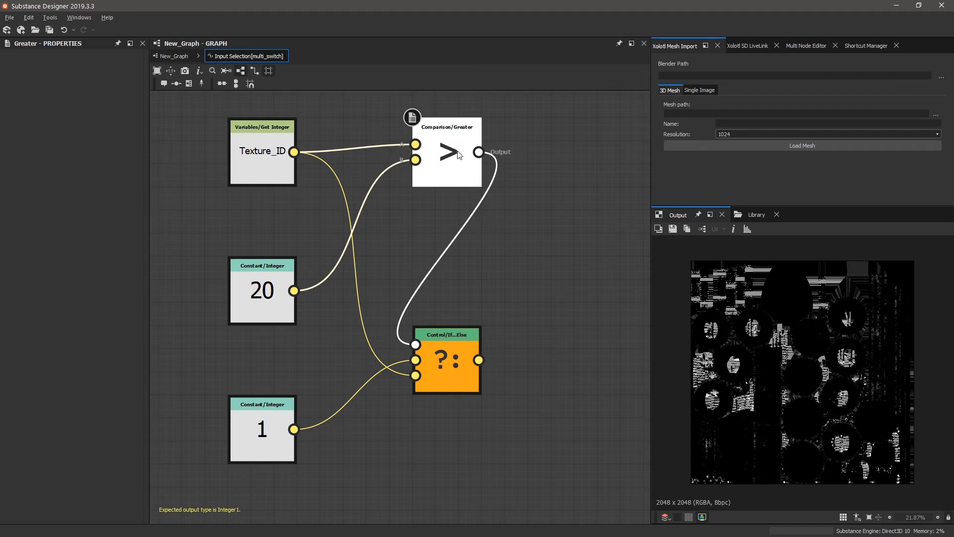
click(182, 57)
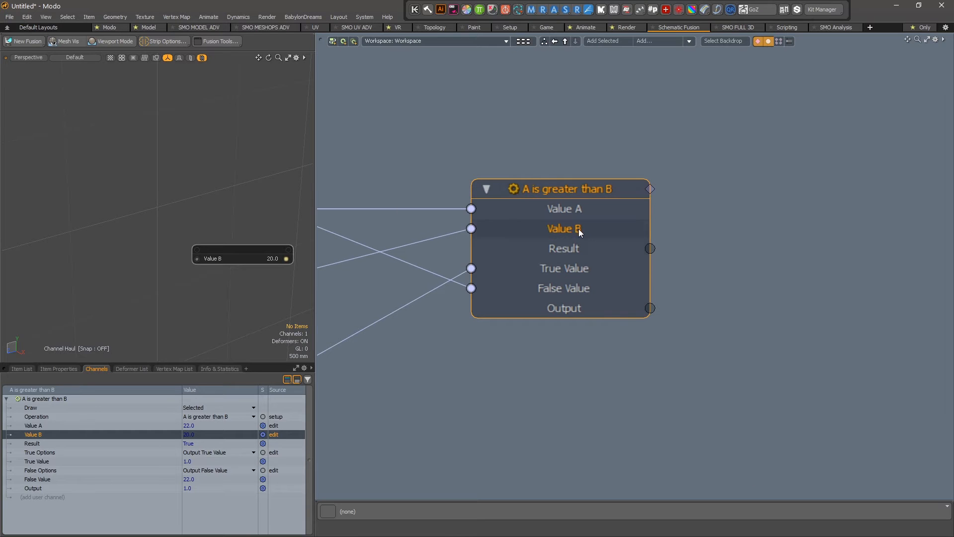
click(591, 204)
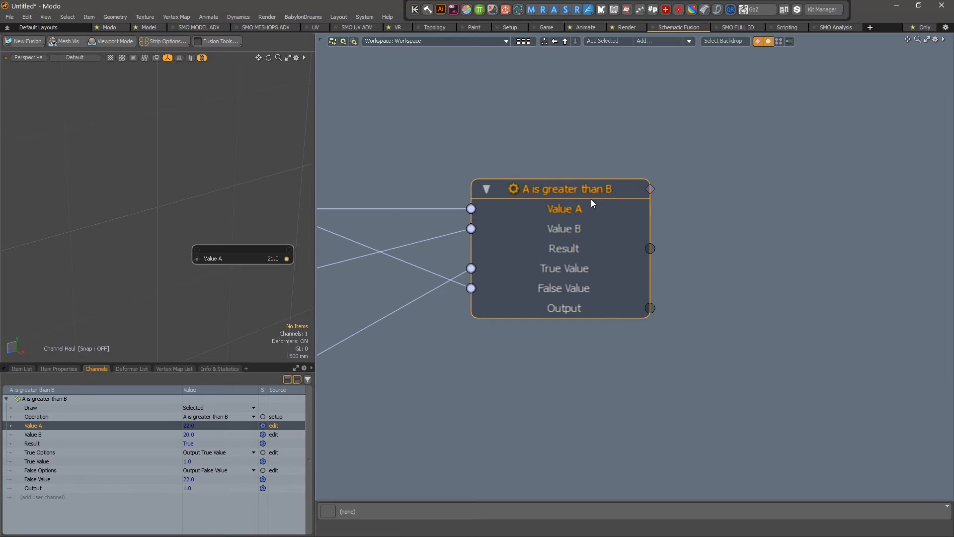
click(234, 415)
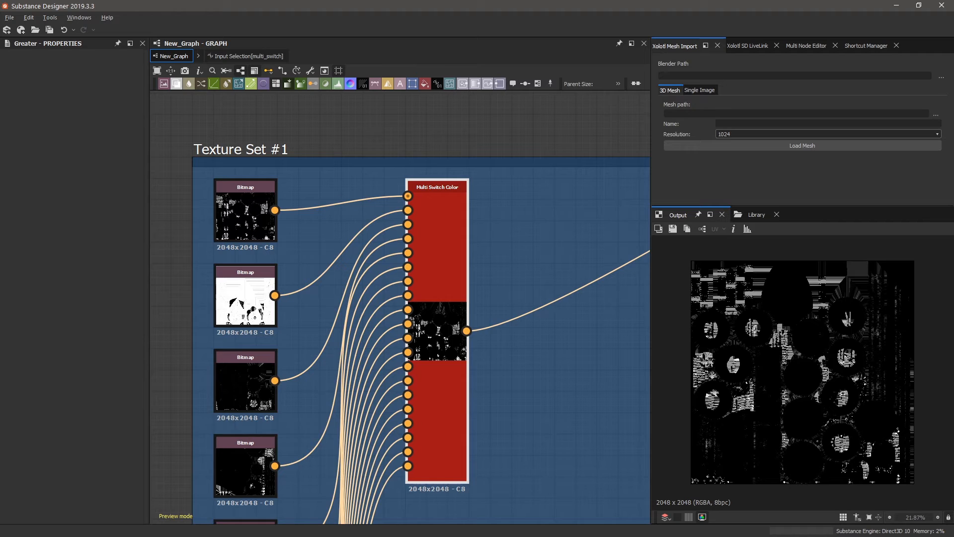
click(419, 297)
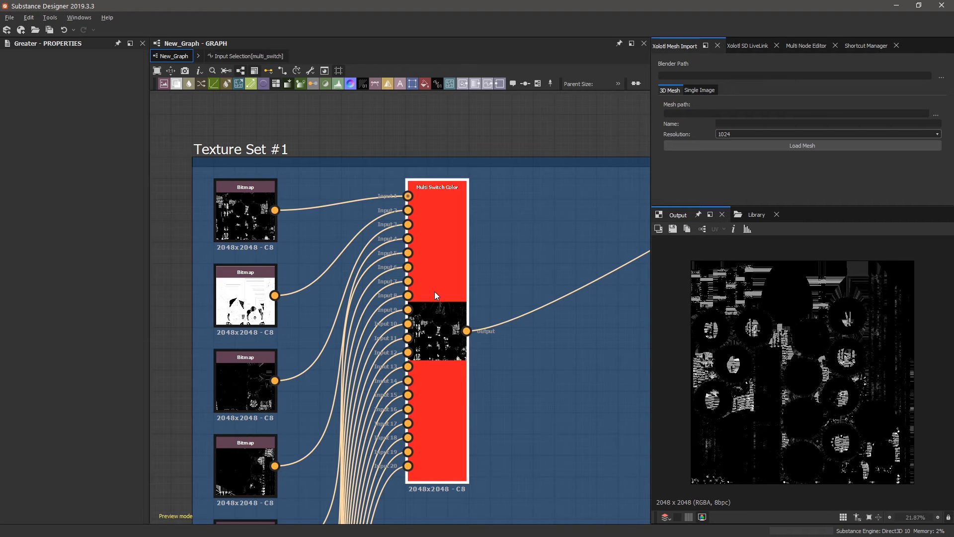
Open Set #1's Input Selection function and inspect the Greater comparison node.
click(129, 497)
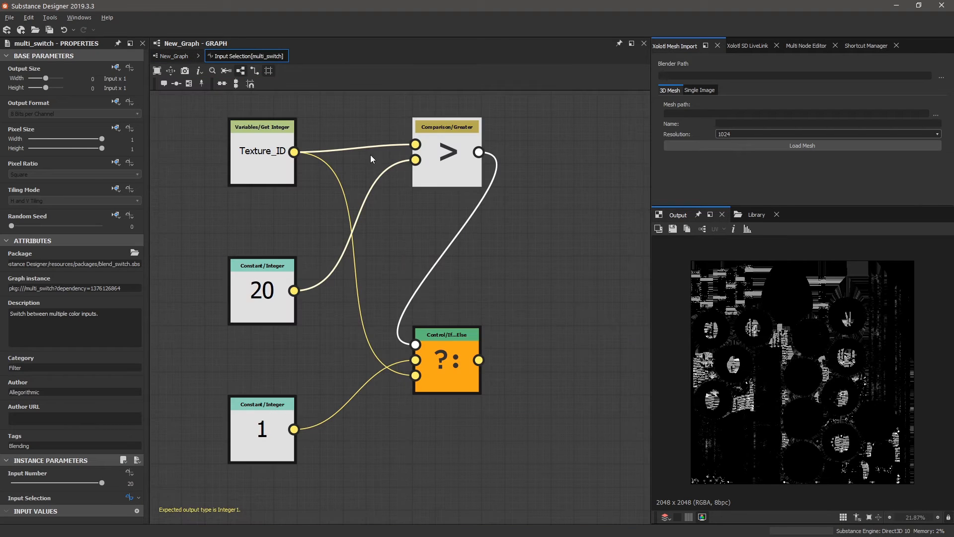
click(439, 154)
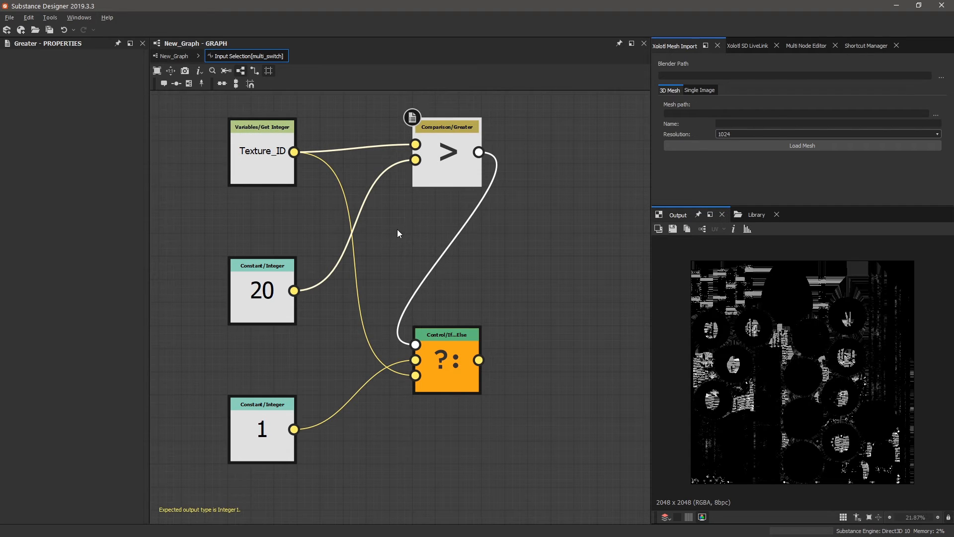
key(space)
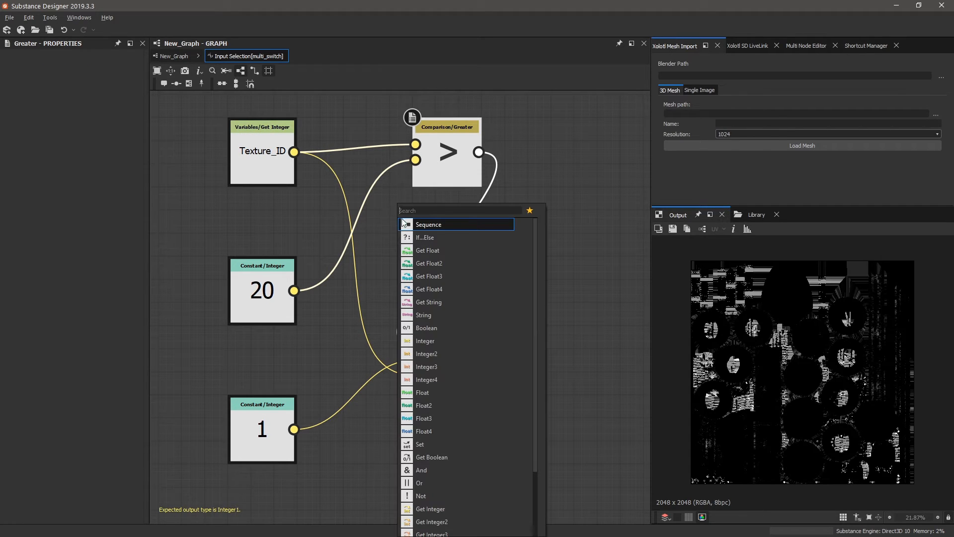
click(392, 220)
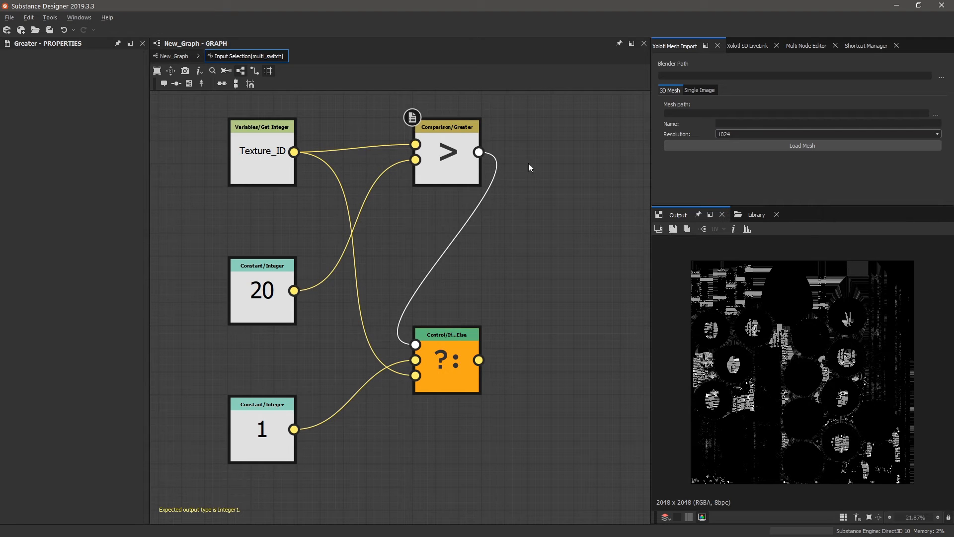
click(470, 154)
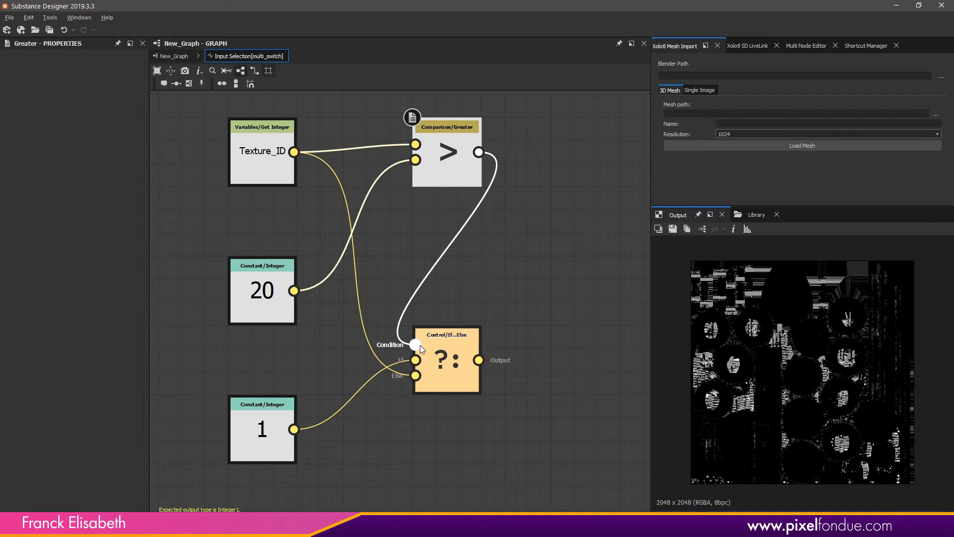
Examine the If...Else node and its links in the function graph.
click(452, 367)
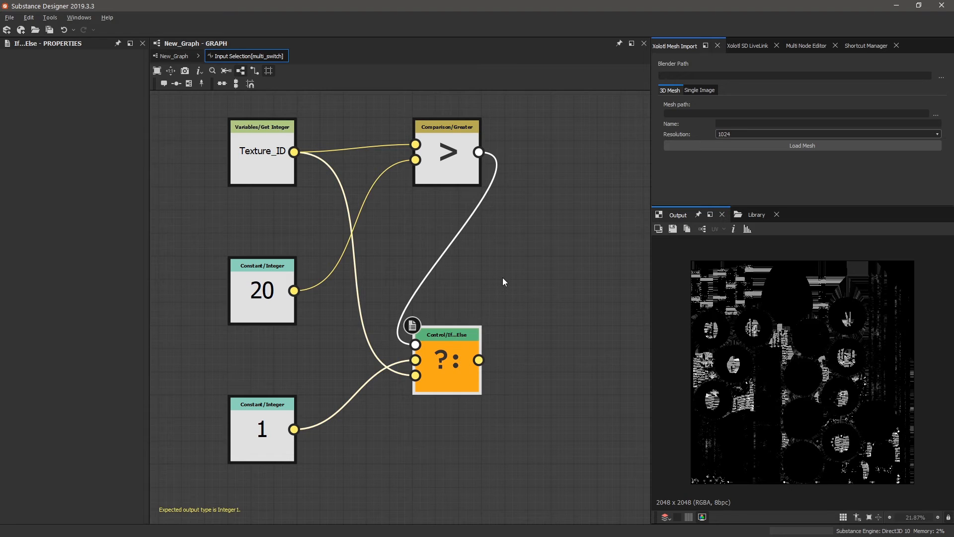
click(497, 281)
click(457, 334)
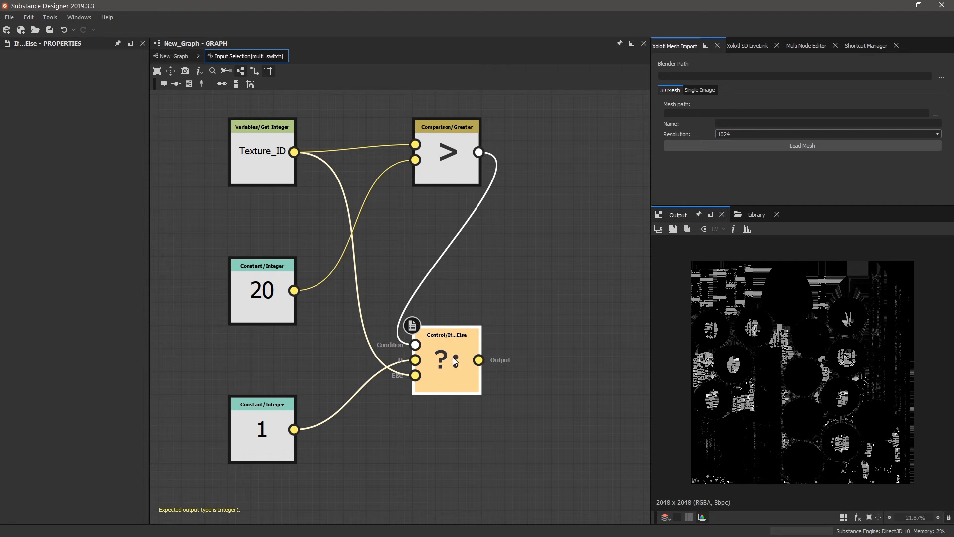
click(510, 288)
scroll(492, 298, down, 4)
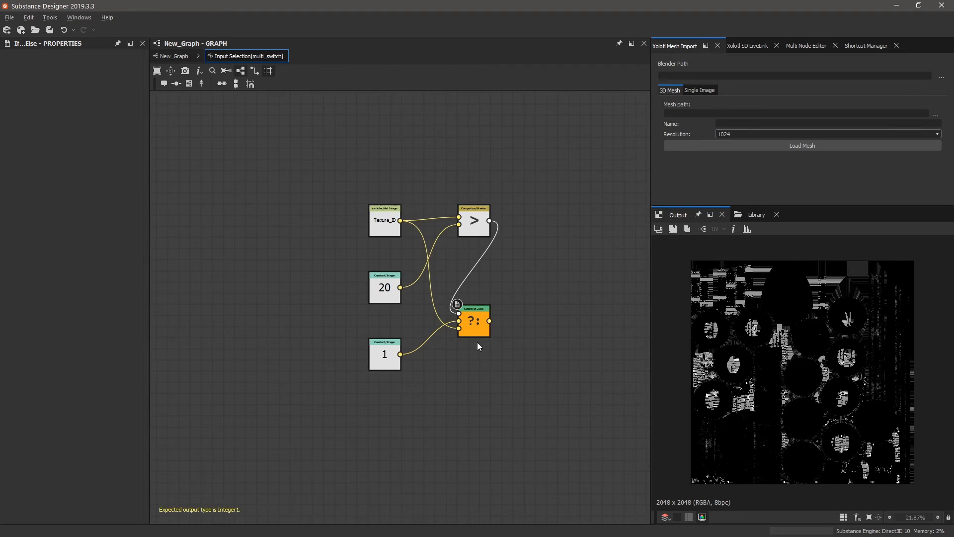
scroll(477, 342, up, 5)
scroll(480, 300, up, 1)
scroll(432, 288, down, 1)
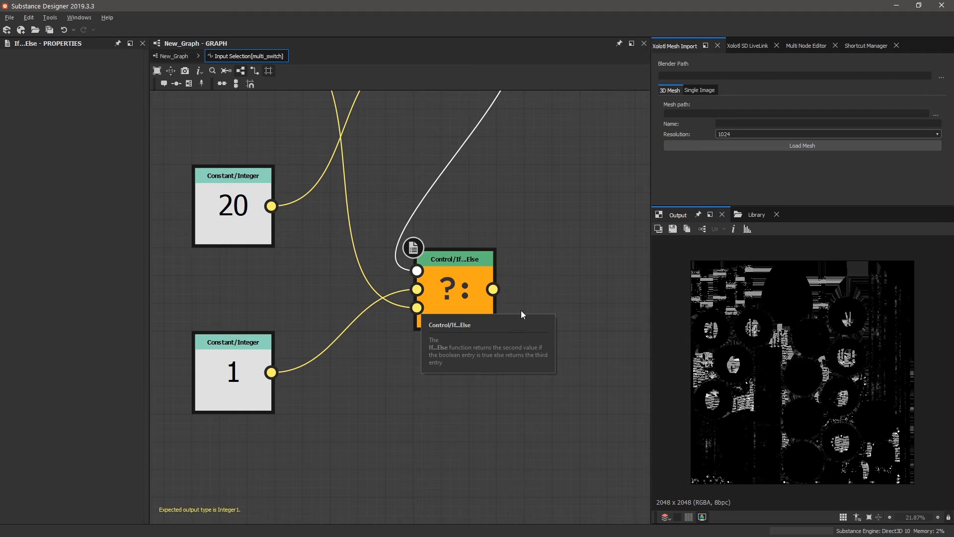
scroll(435, 366, down, 4)
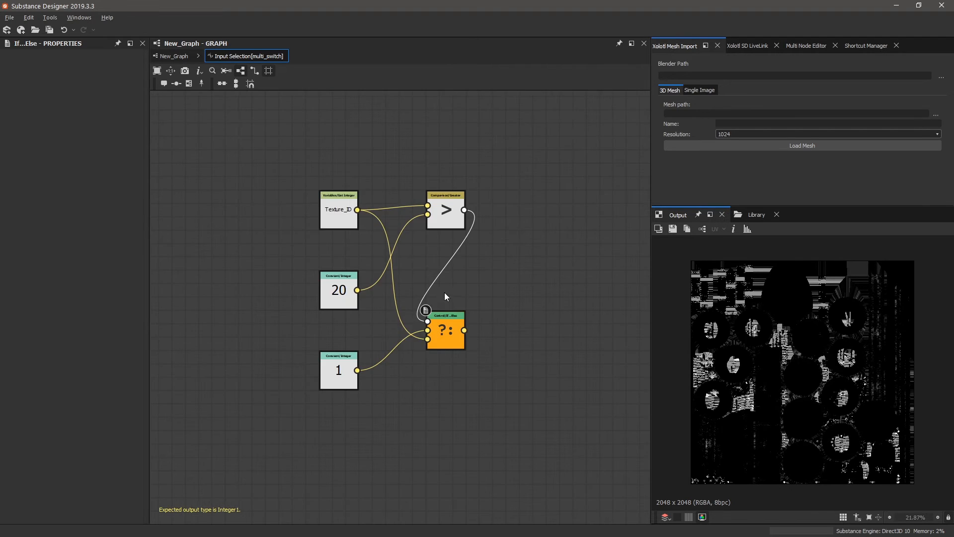
scroll(443, 288, up, 3)
Check the Texture_ID getter and If...Else node, then return to New_Graph.
click(272, 164)
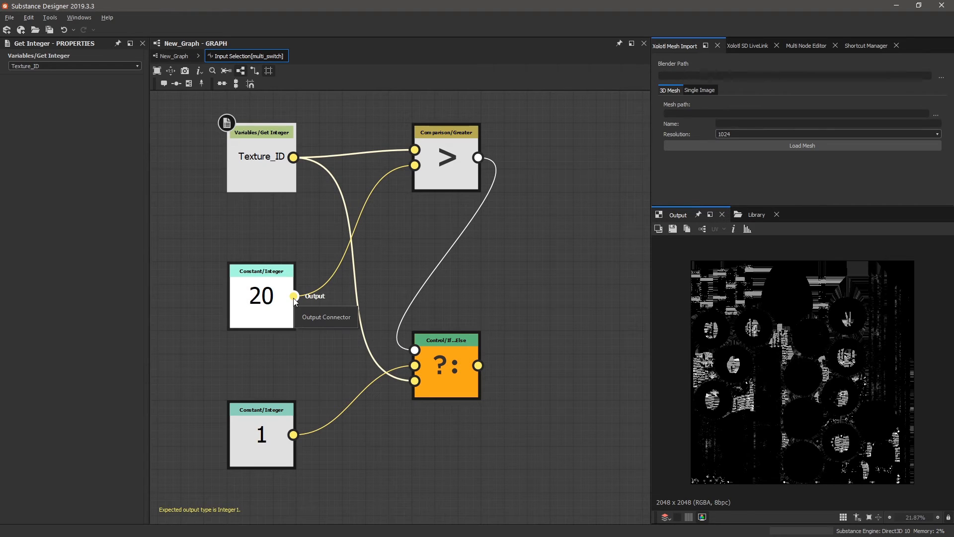
click(420, 386)
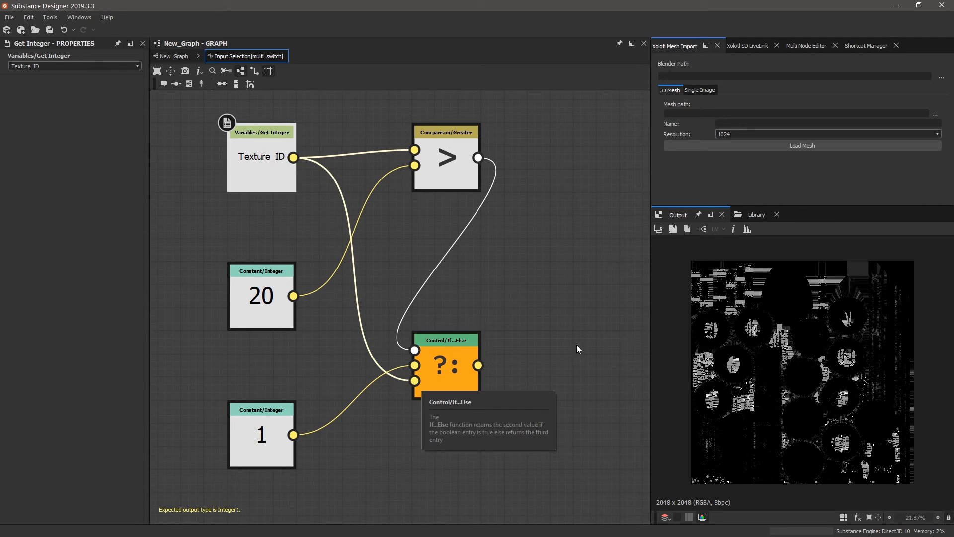
click(173, 56)
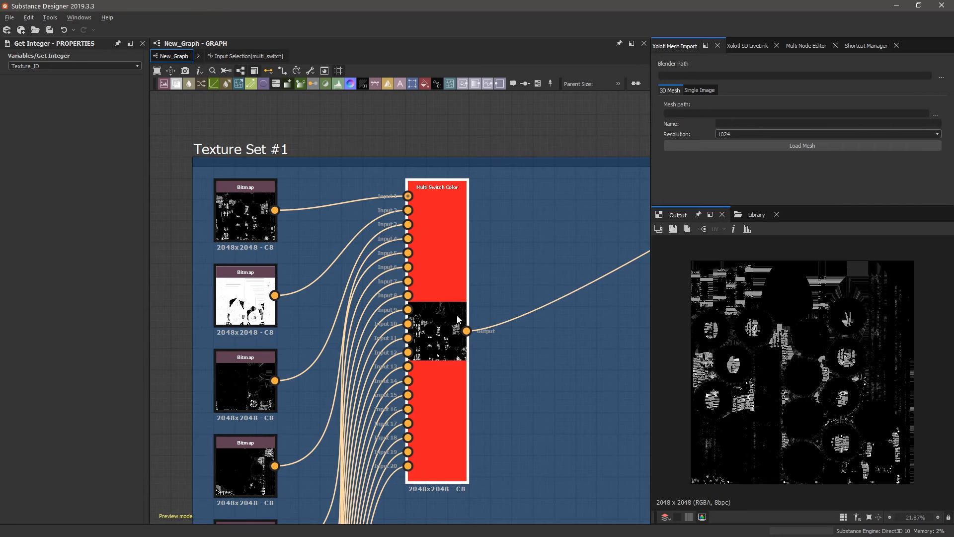
Try Texture_ID values 20, 2 and 19, leaving it at 26.
click(474, 147)
click(422, 113)
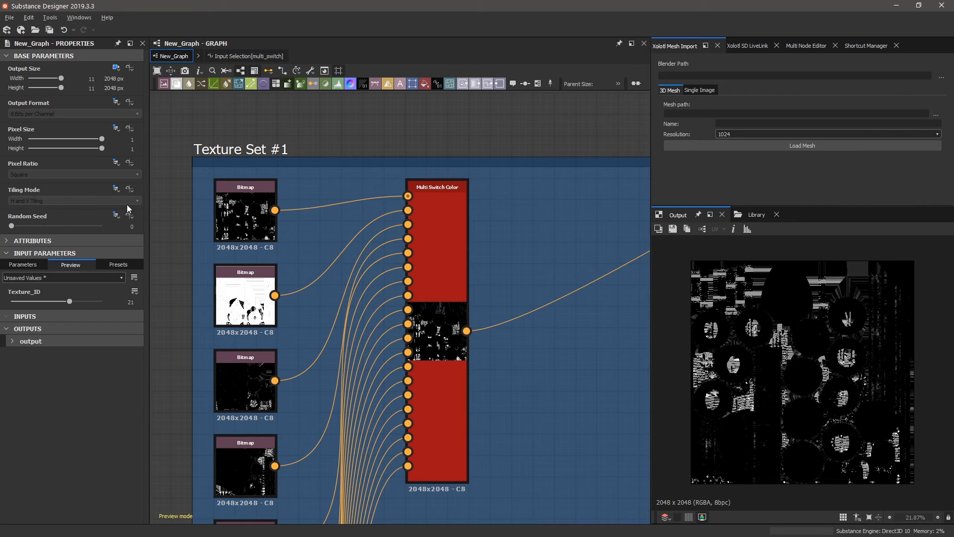
click(67, 302)
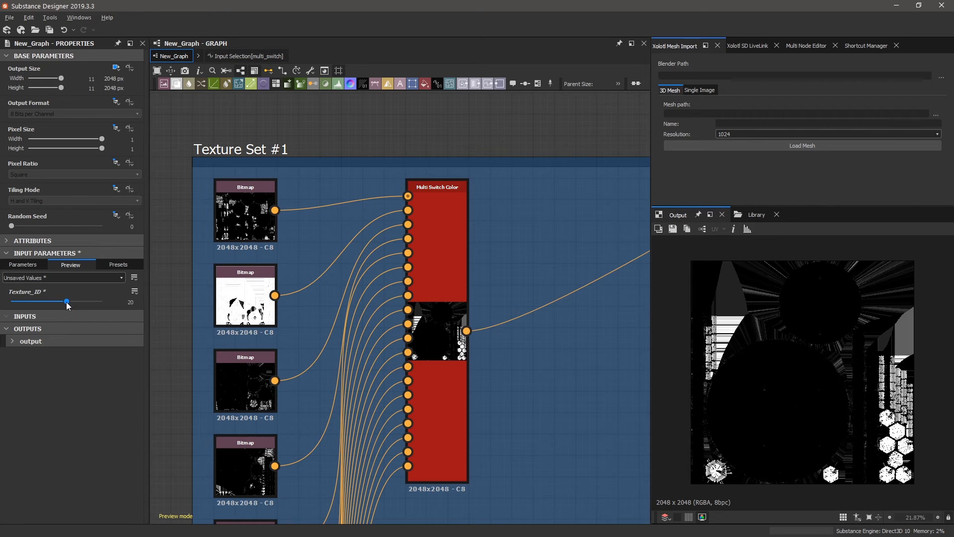
drag(67, 302, 15, 306)
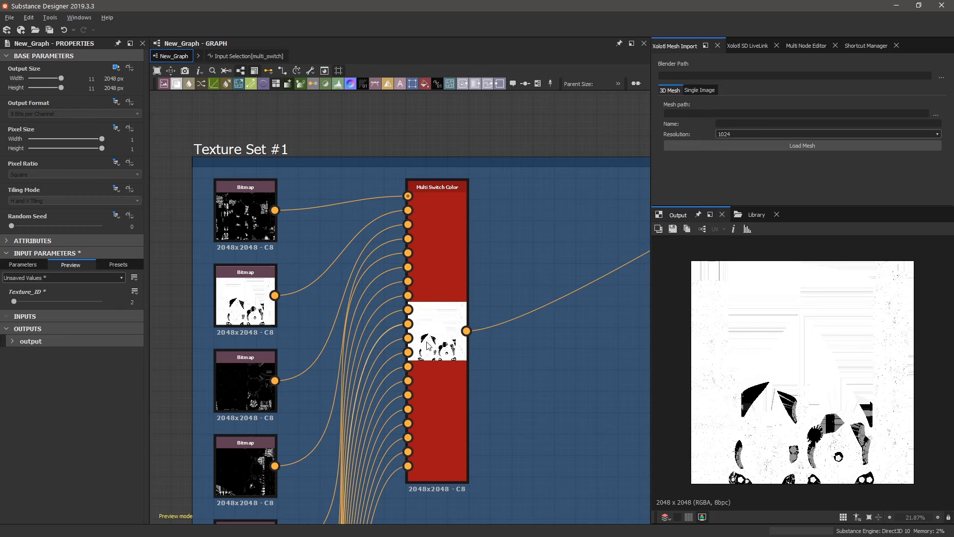
drag(15, 302, 71, 299)
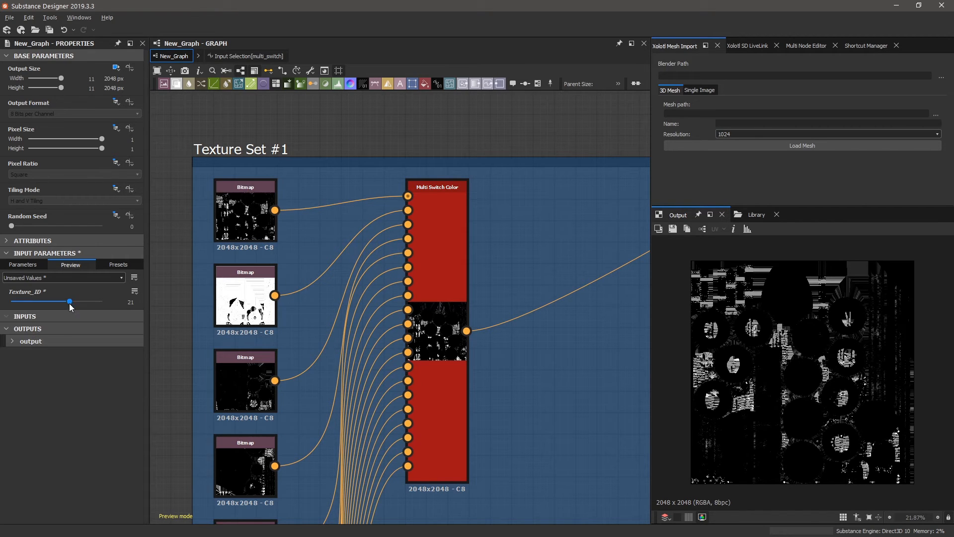
drag(69, 302, 84, 301)
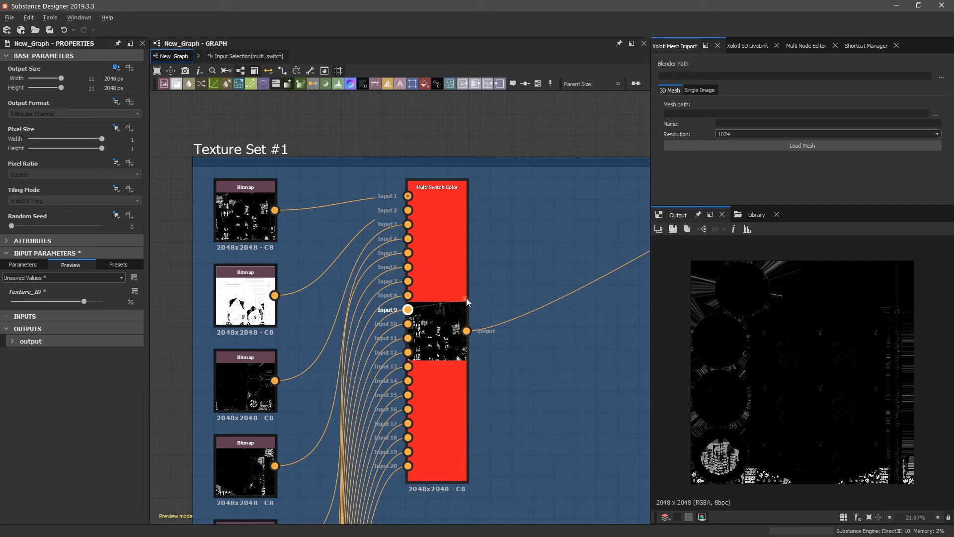
View the Multi Switch Color's Input Selection function and its constant 1 node, then return to New_Graph.
click(459, 327)
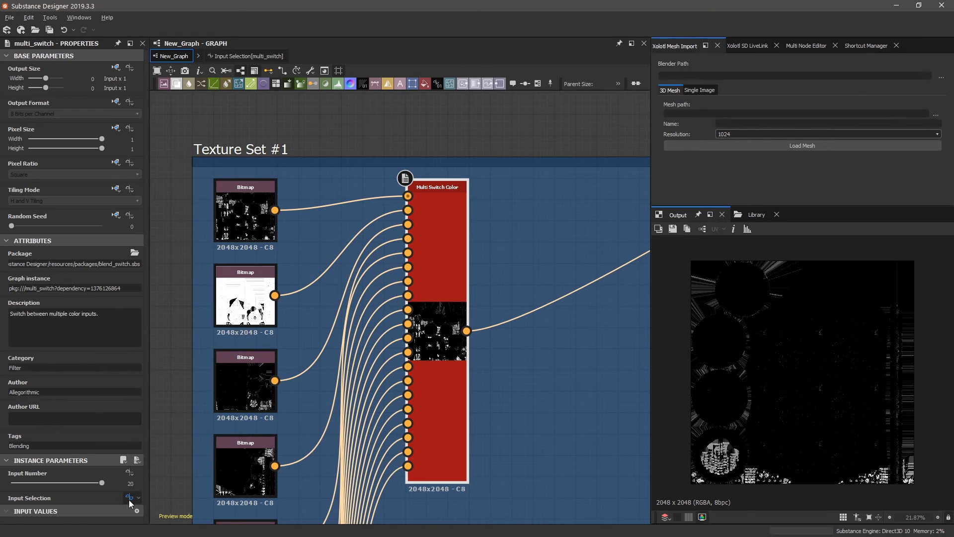
click(130, 499)
click(271, 445)
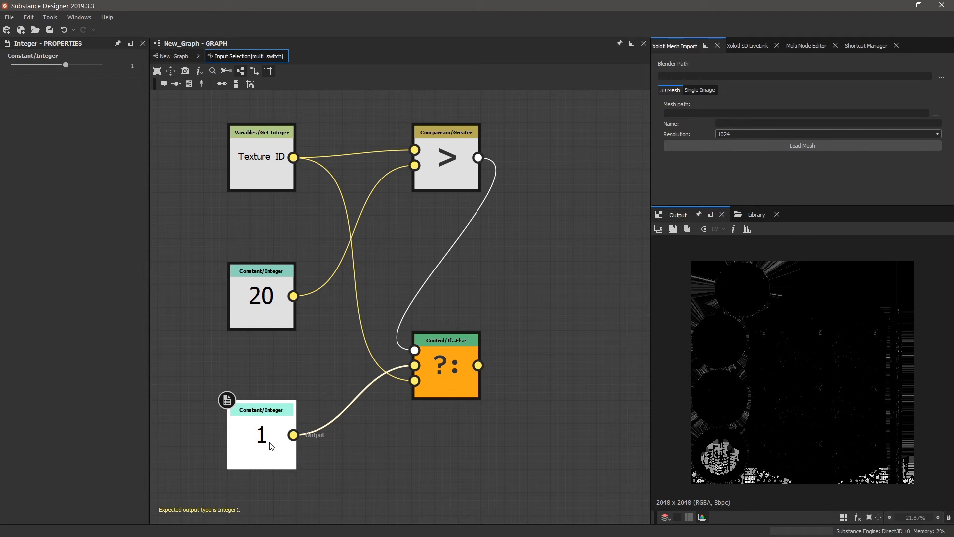
click(173, 56)
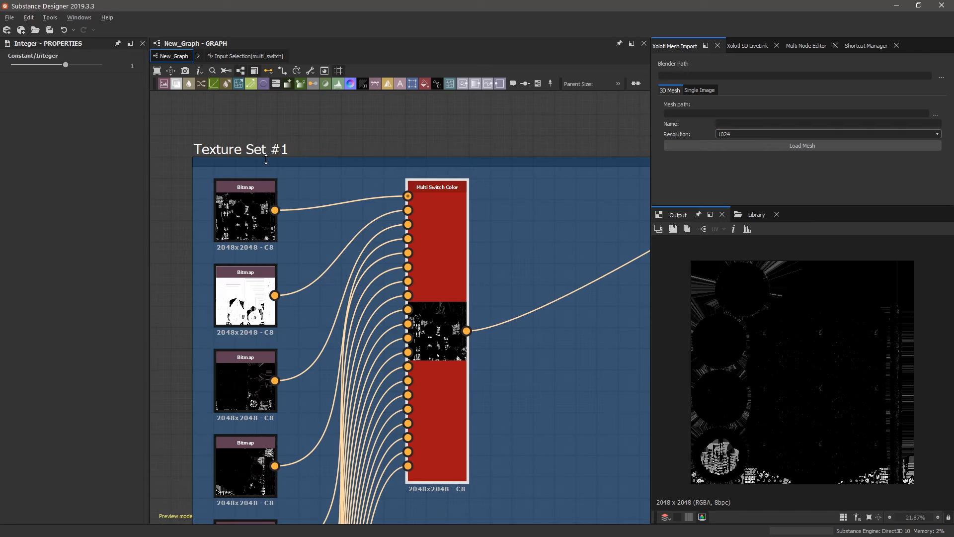
Zoom to Set #2, select its Multi Switch Color and peek at its Input Selection function.
scroll(287, 152, down, 5)
scroll(287, 152, down, 2)
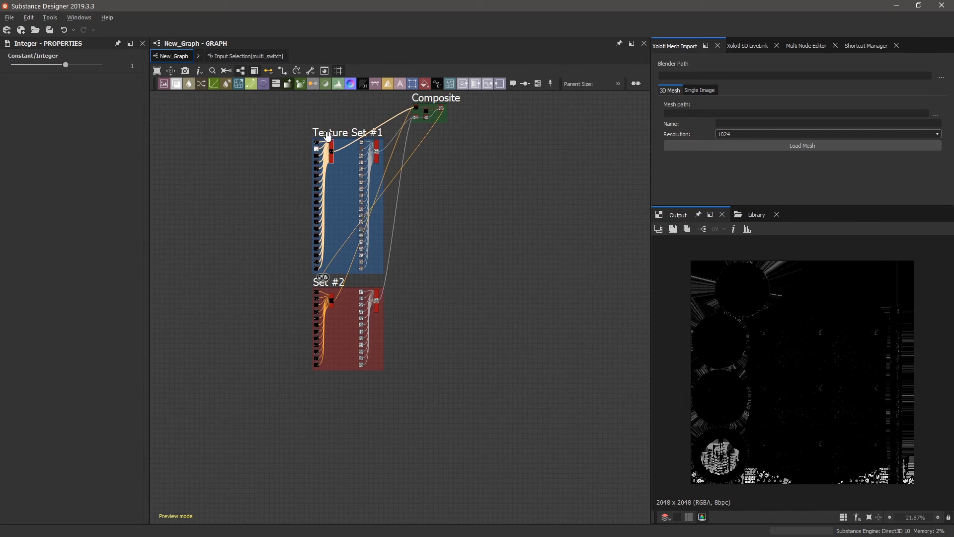
scroll(290, 344, up, 5)
scroll(298, 312, up, 2)
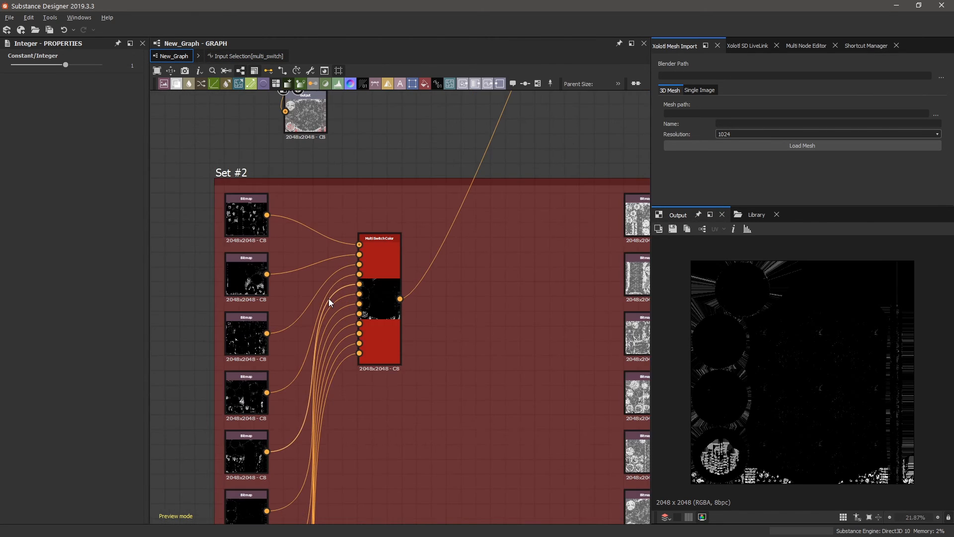
click(383, 165)
click(389, 271)
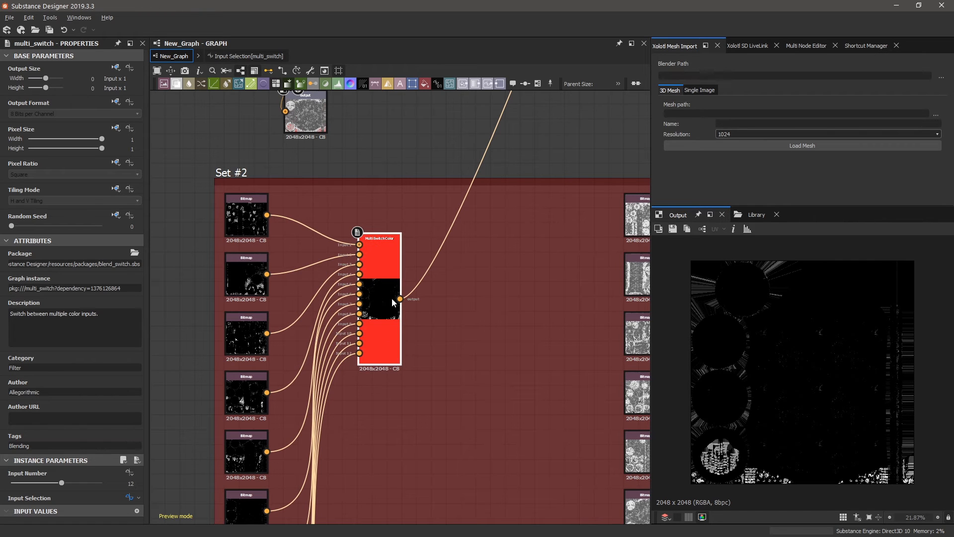
scroll(373, 320, down, 2)
scroll(386, 312, up, 3)
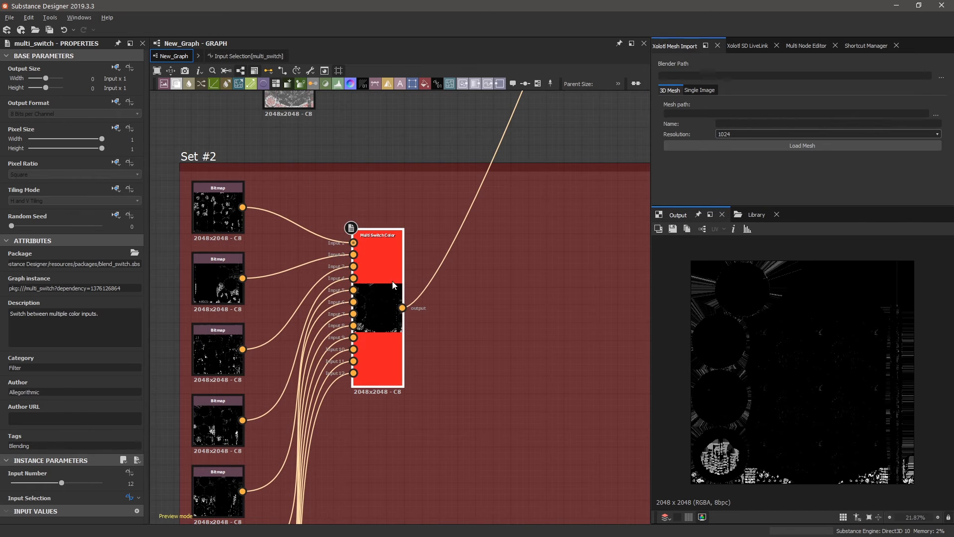
click(129, 496)
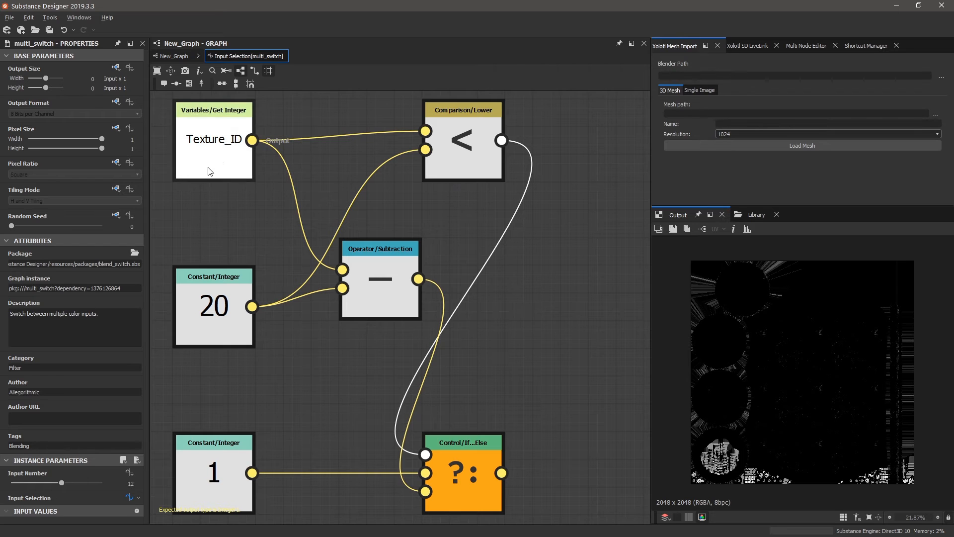
click(174, 56)
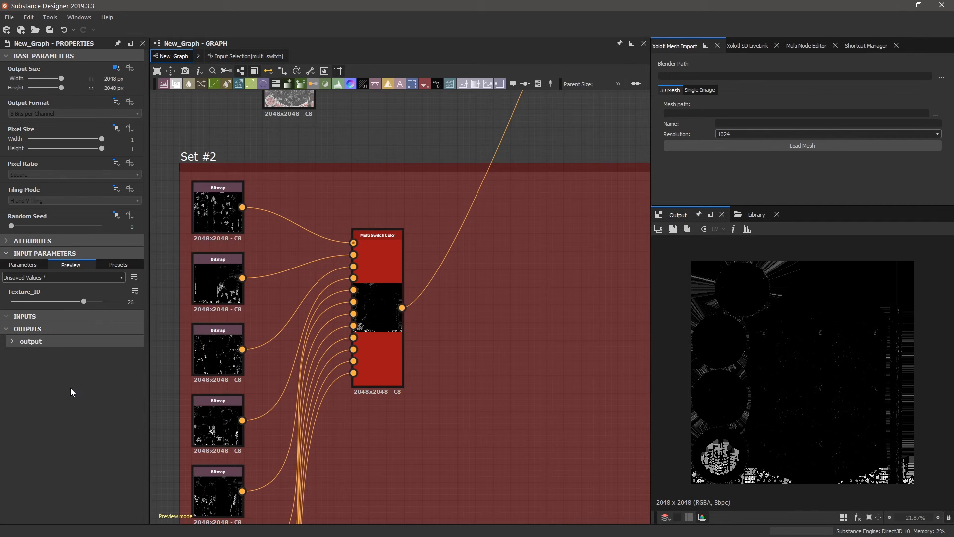
Lower Texture_ID from 26 to 22 and reopen the Input Selection function graph.
drag(84, 301, 70, 302)
scroll(209, 192, up, 5)
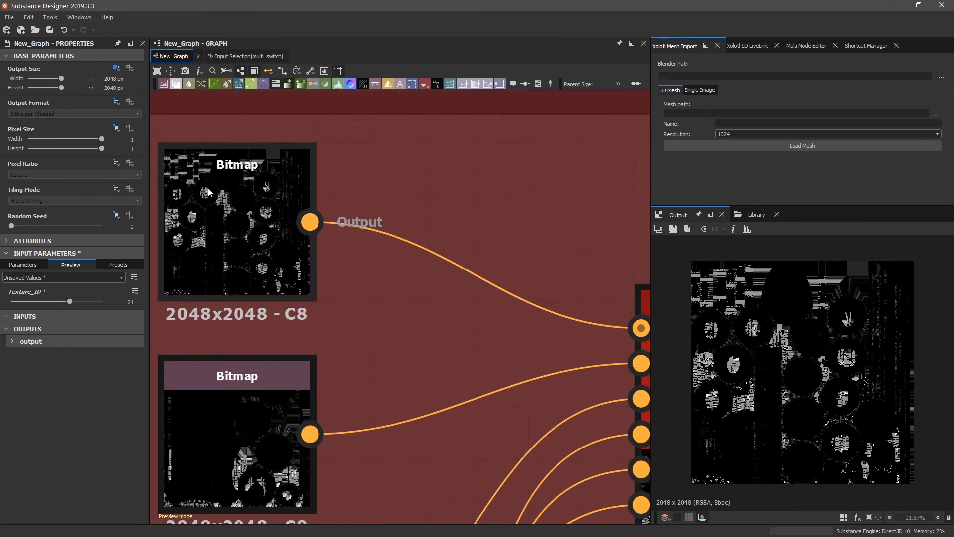
scroll(208, 191, down, 3)
mouse_move(231, 223)
mouse_down()
mouse_move(453, 223)
mouse_move(233, 222)
mouse_up()
scroll(259, 284, down, 1)
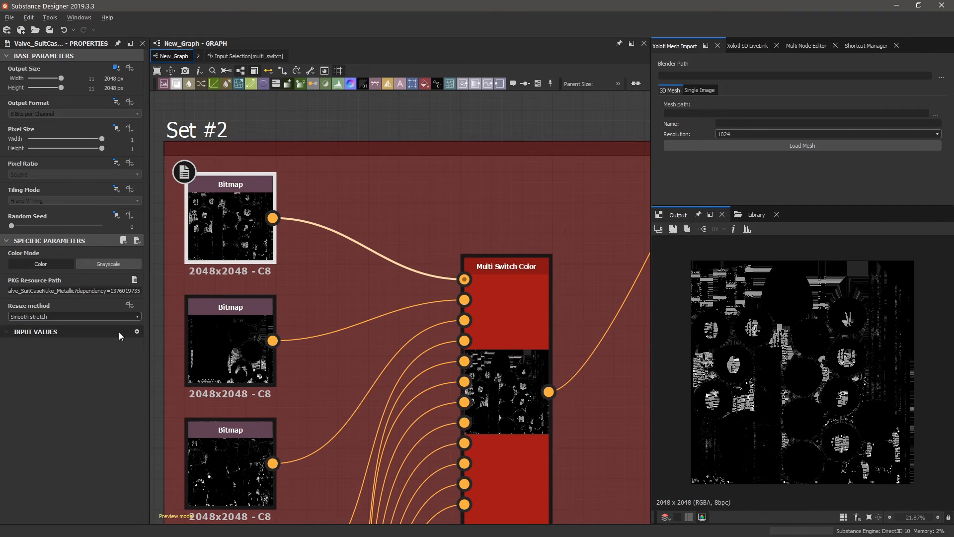
click(227, 56)
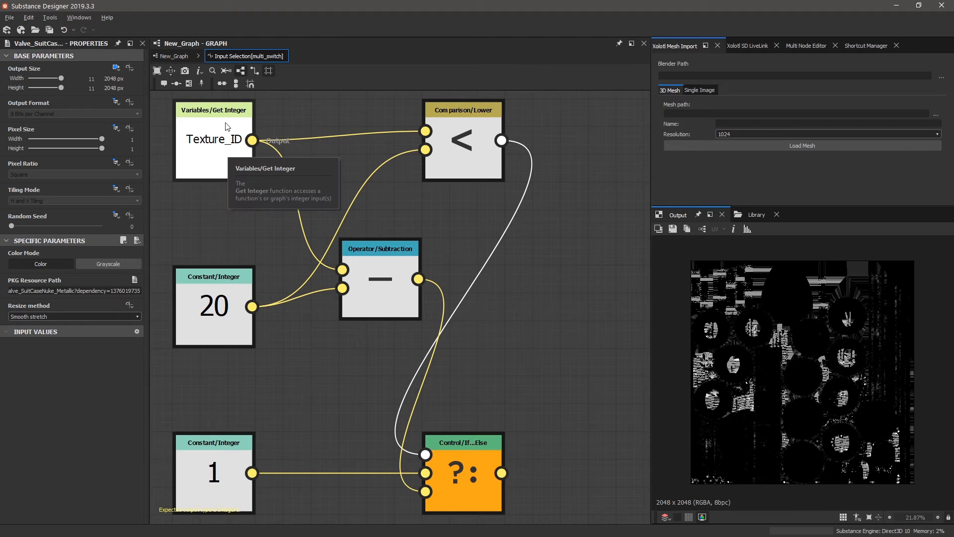
Inspect the Texture_ID getter, constant 20 and less-than nodes in Set #2's function.
click(222, 152)
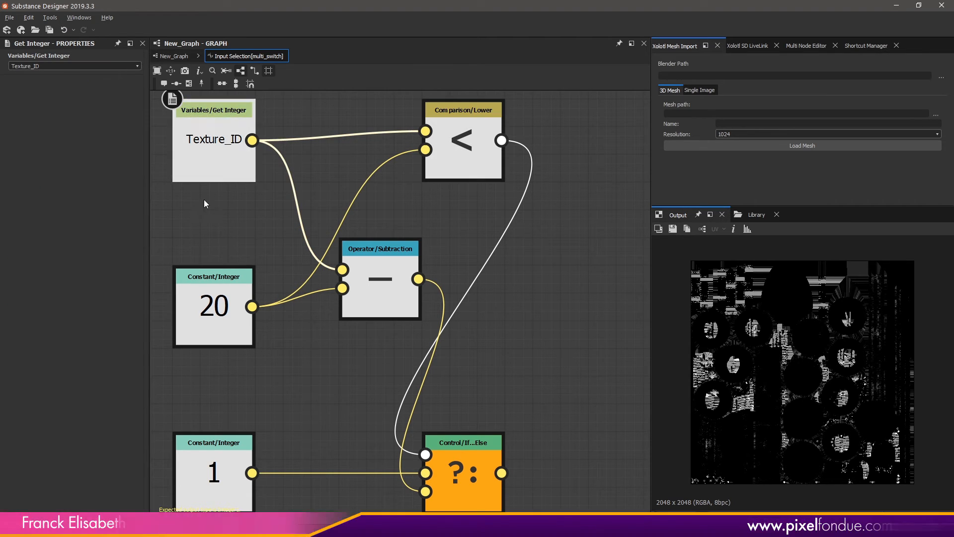
click(213, 302)
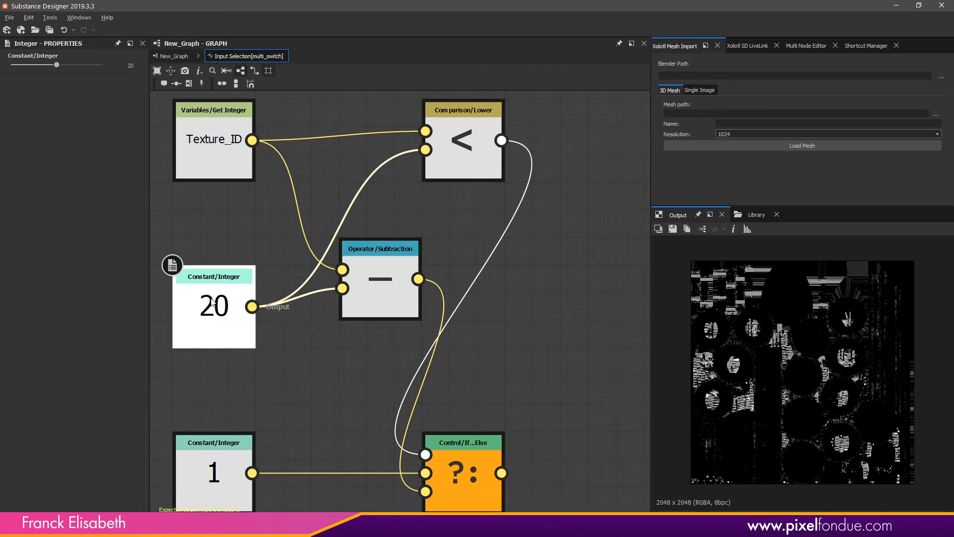
click(464, 133)
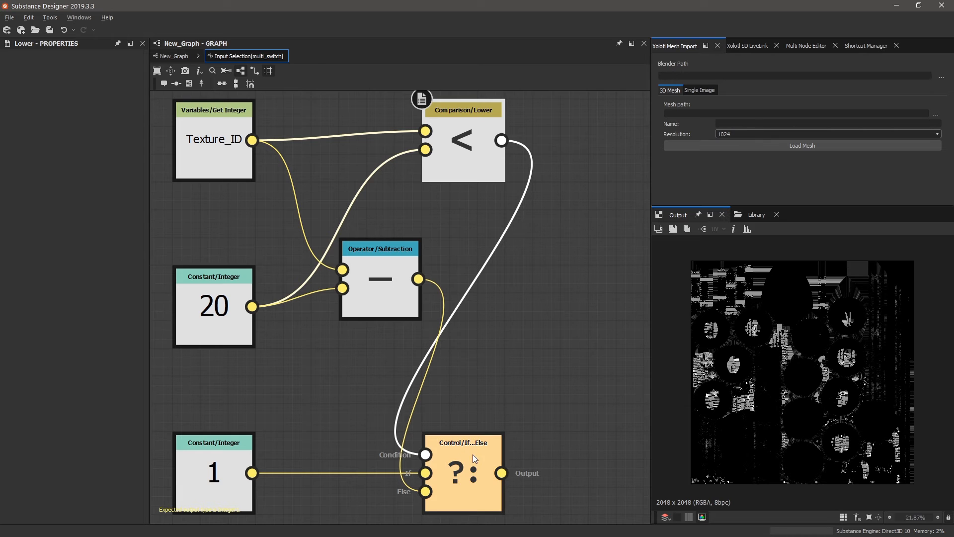
scroll(439, 341, down, 3)
scroll(445, 362, up, 3)
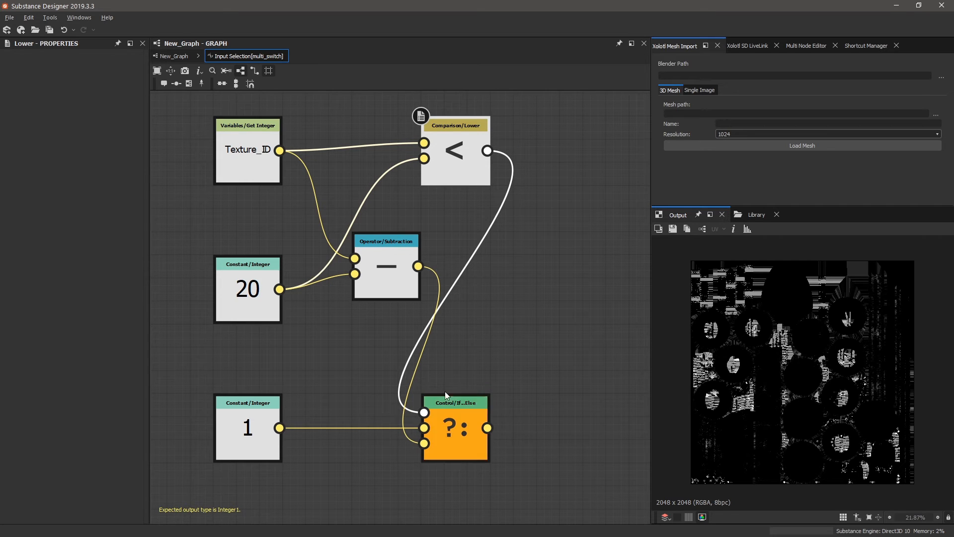
Shift the Subtraction node left and check the If...Else node before returning to New_Graph.
drag(393, 264, 387, 511)
scroll(430, 423, up, 2)
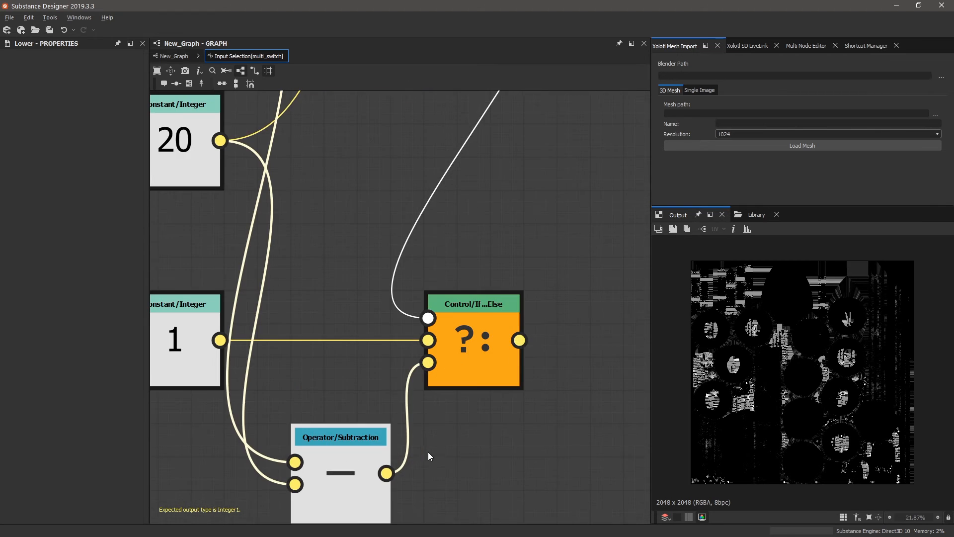
scroll(503, 376, down, 1)
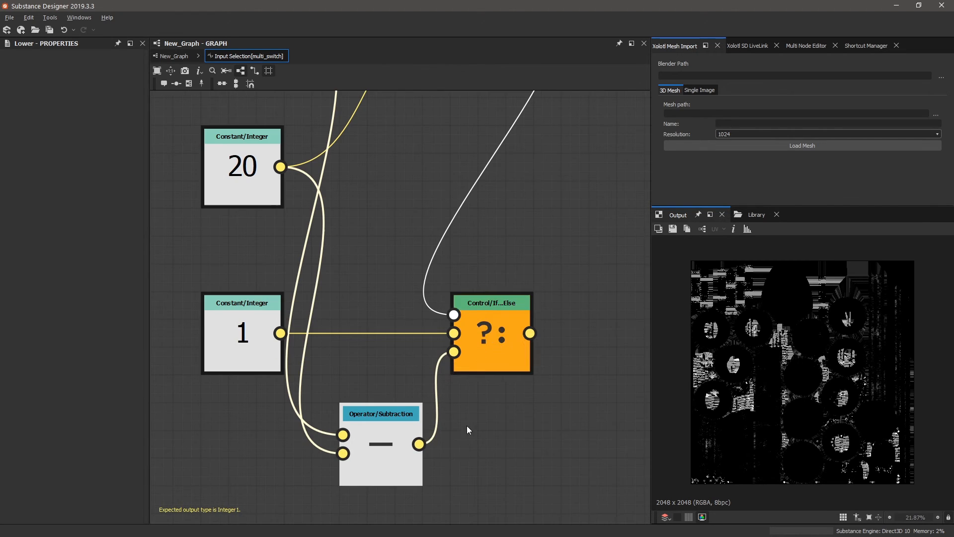
click(458, 333)
scroll(449, 407, down, 3)
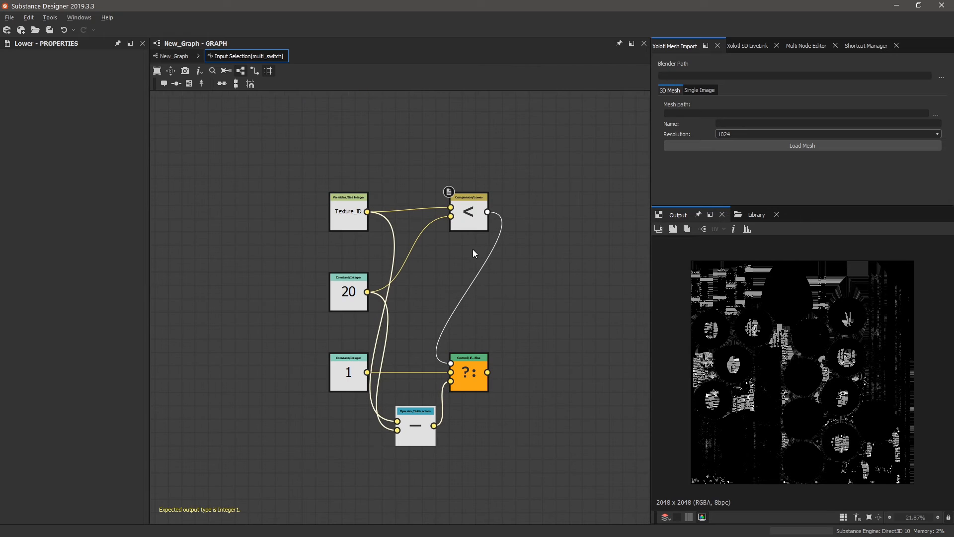
scroll(456, 385, up, 2)
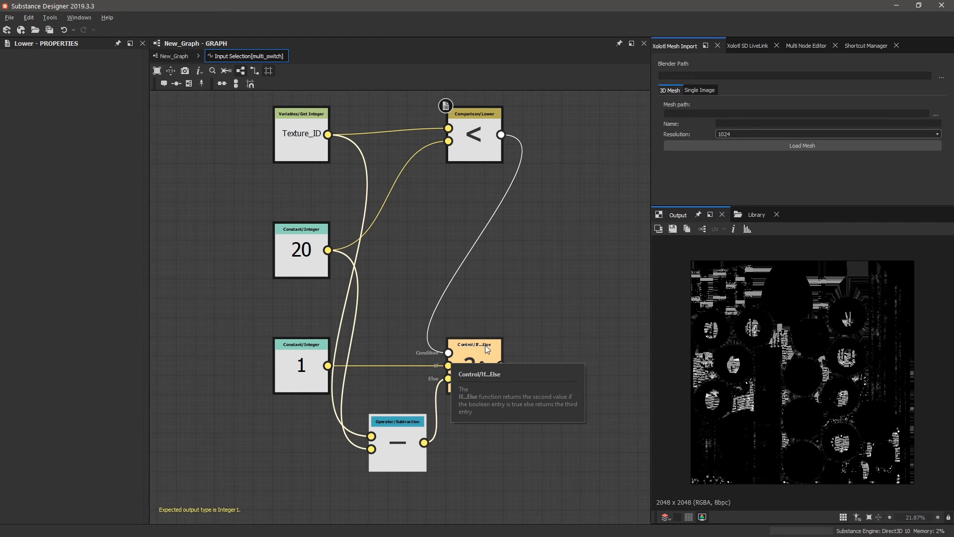
click(173, 56)
scroll(305, 413, down, 10)
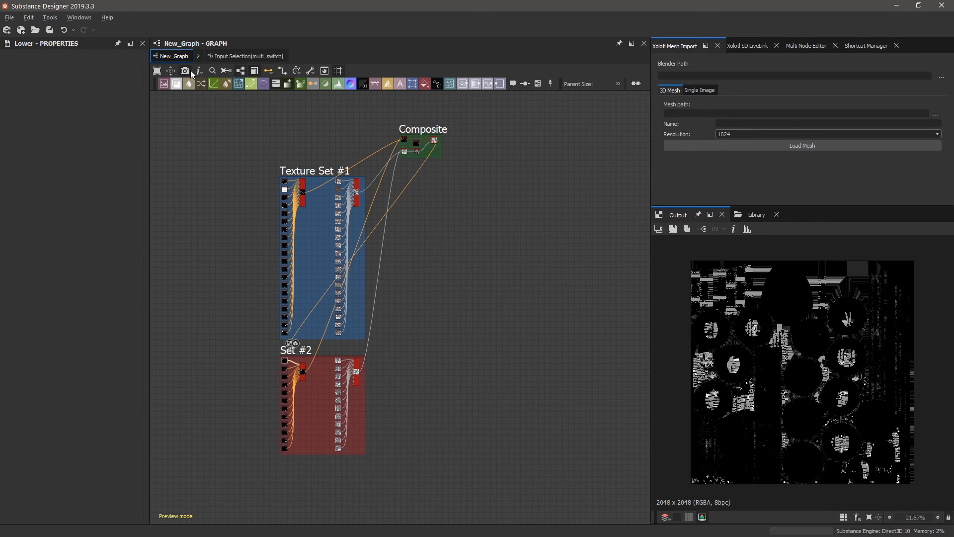
scroll(304, 364, up, 7)
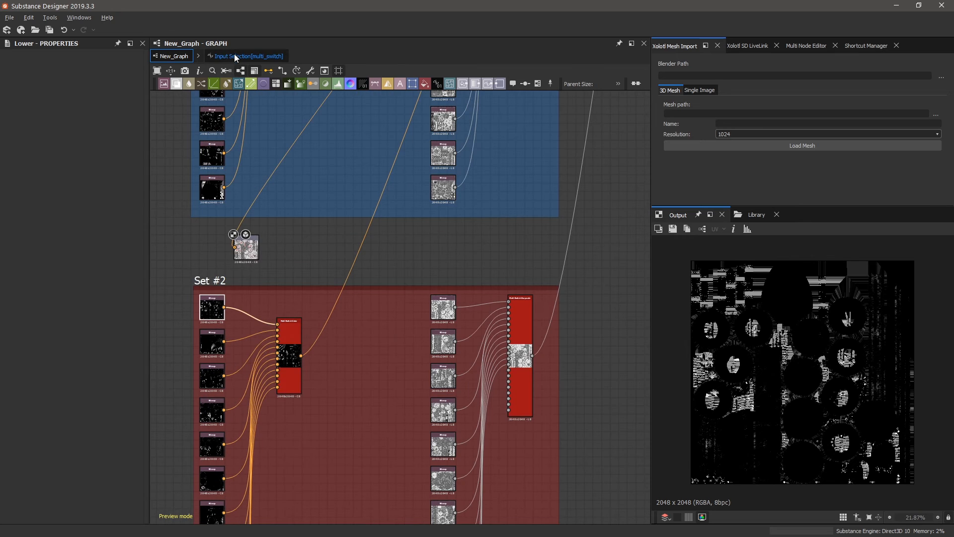
Reopen the function and settle the Subtraction node below the 1 node, left of If...Else.
click(244, 56)
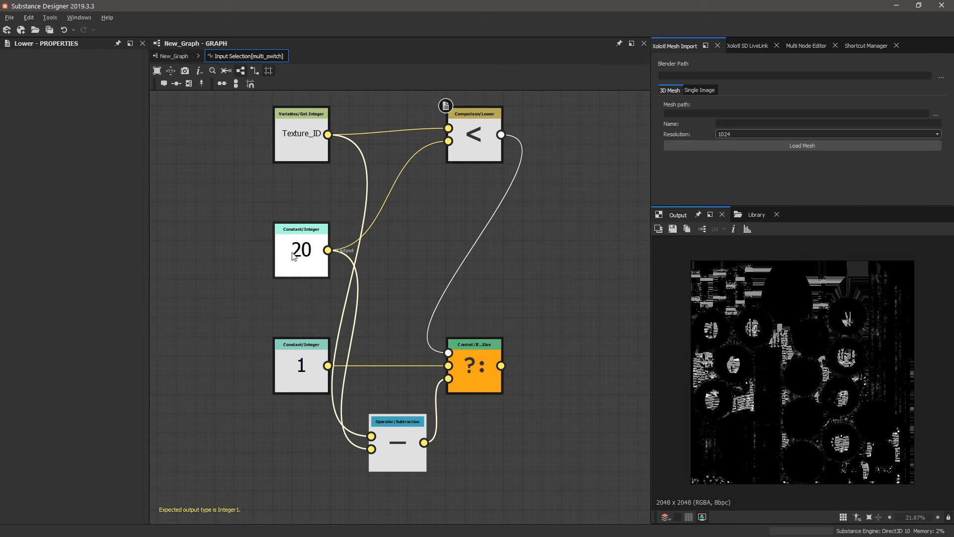
drag(398, 450, 397, 219)
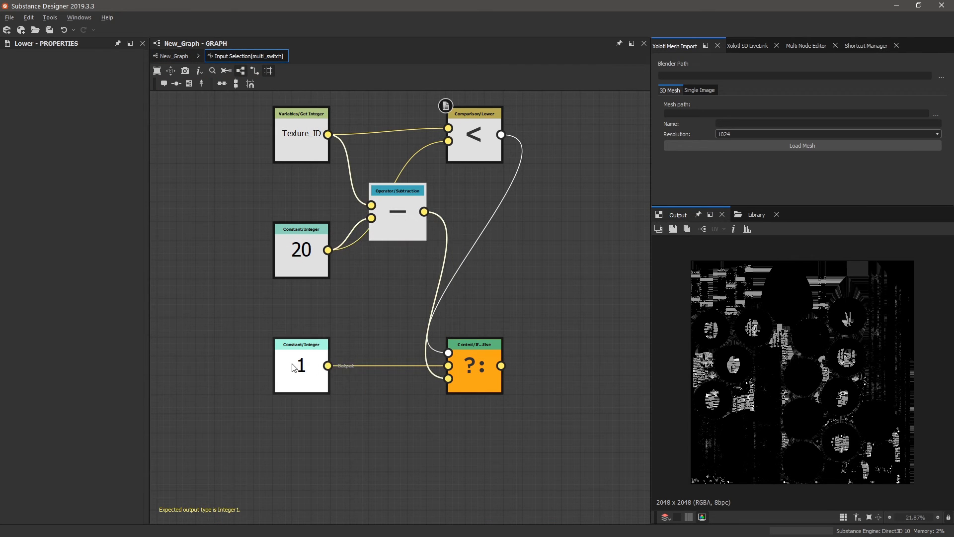
click(318, 359)
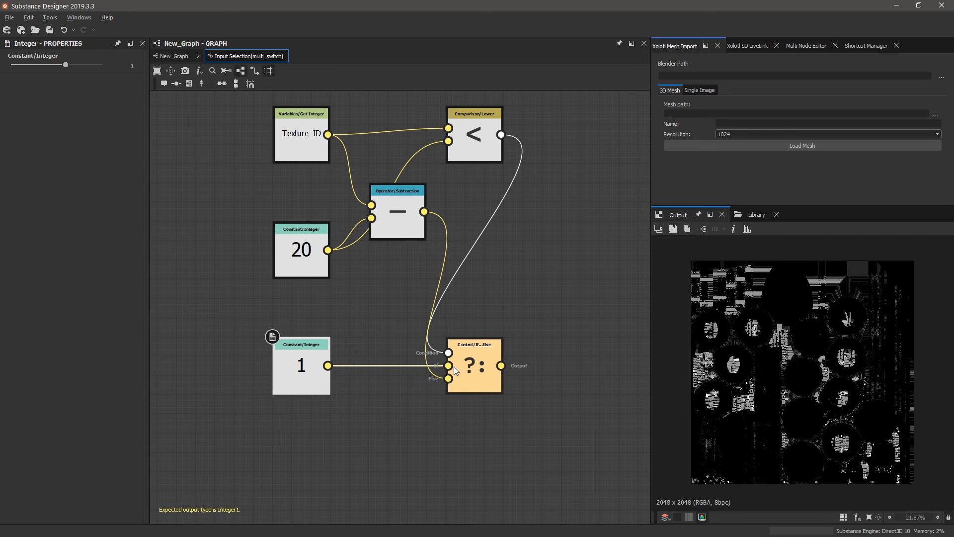
drag(400, 218, 400, 430)
click(390, 437)
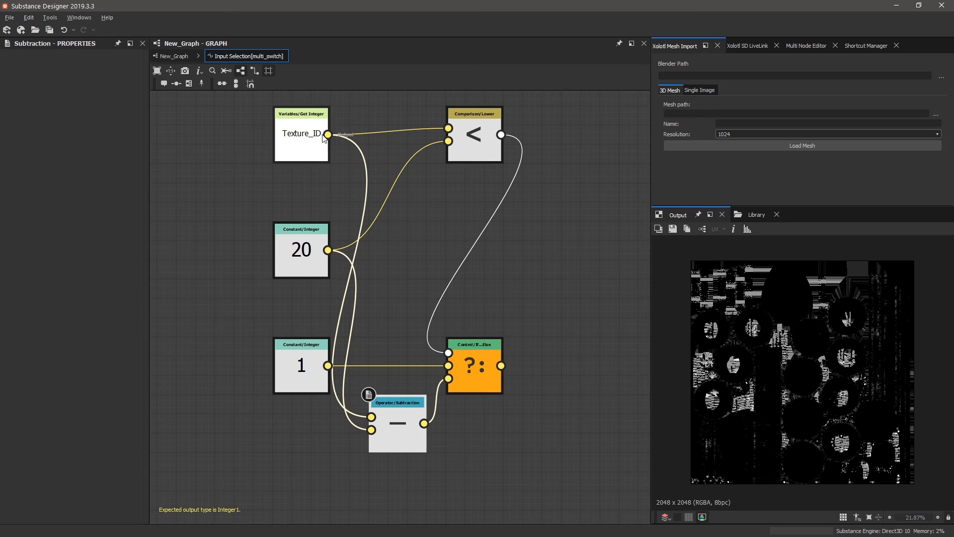
click(312, 141)
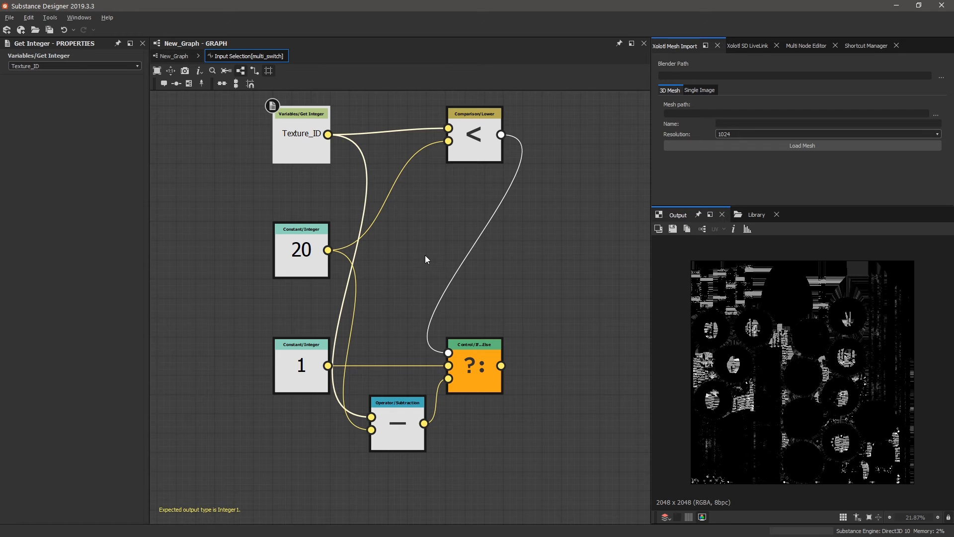
mouse_move(400, 414)
mouse_down()
mouse_move(399, 334)
mouse_move(438, 202)
mouse_move(441, 233)
mouse_move(383, 400)
mouse_move(404, 432)
mouse_up()
Back in New_Graph, check Multi Switch Color and toggle Texture_ID between 20 and 21.
click(175, 58)
scroll(240, 356, up, 3)
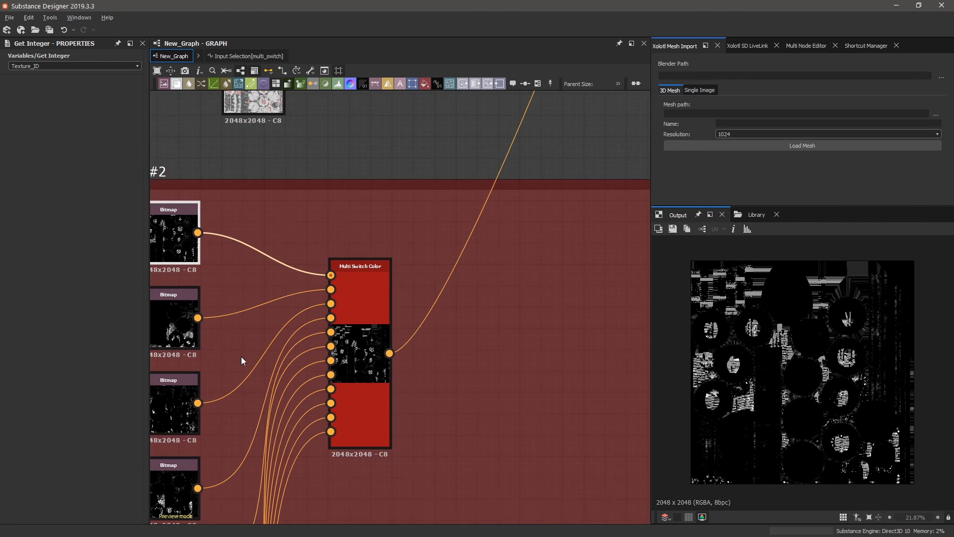
scroll(249, 355, down, 3)
scroll(274, 353, up, 2)
click(424, 324)
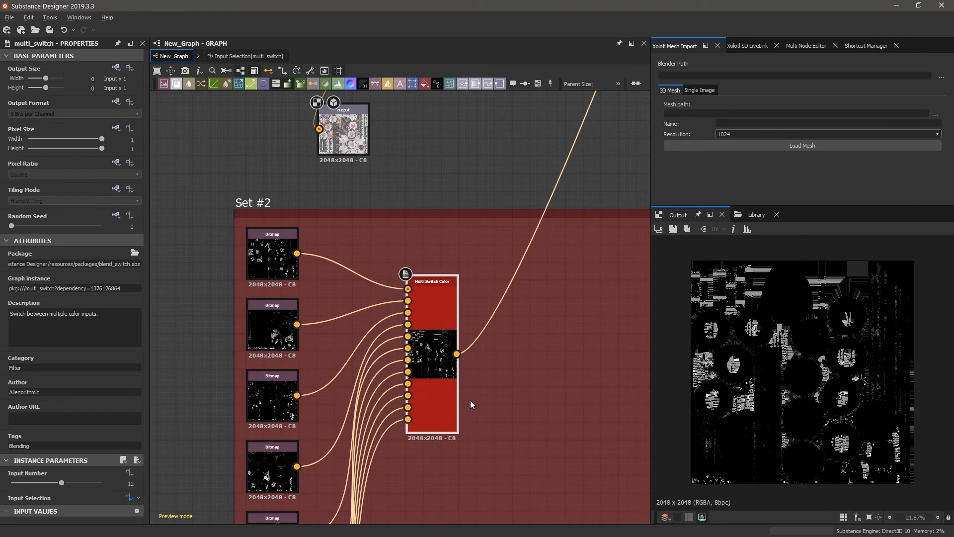
scroll(445, 320, up, 2)
scroll(496, 171, down, 3)
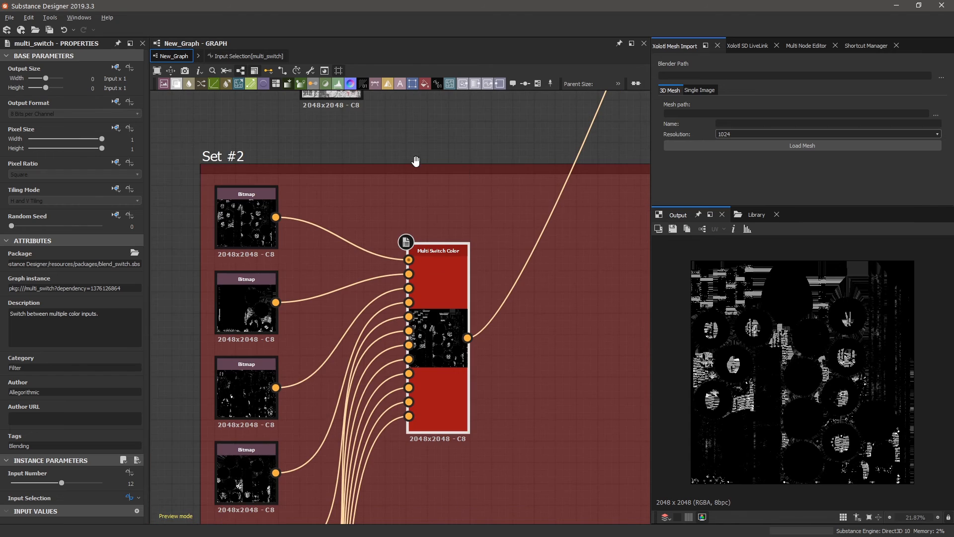
scroll(424, 175, up, 2)
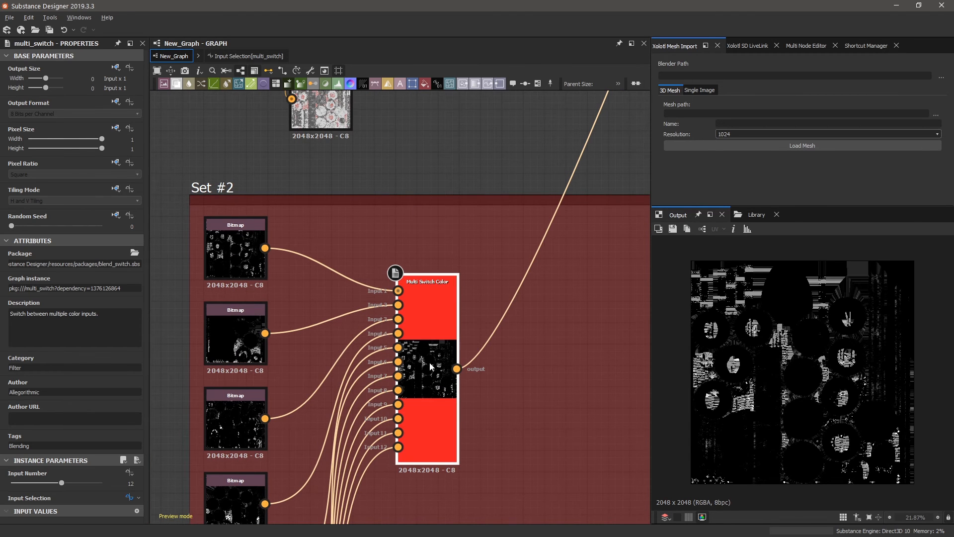
scroll(413, 370, down, 2)
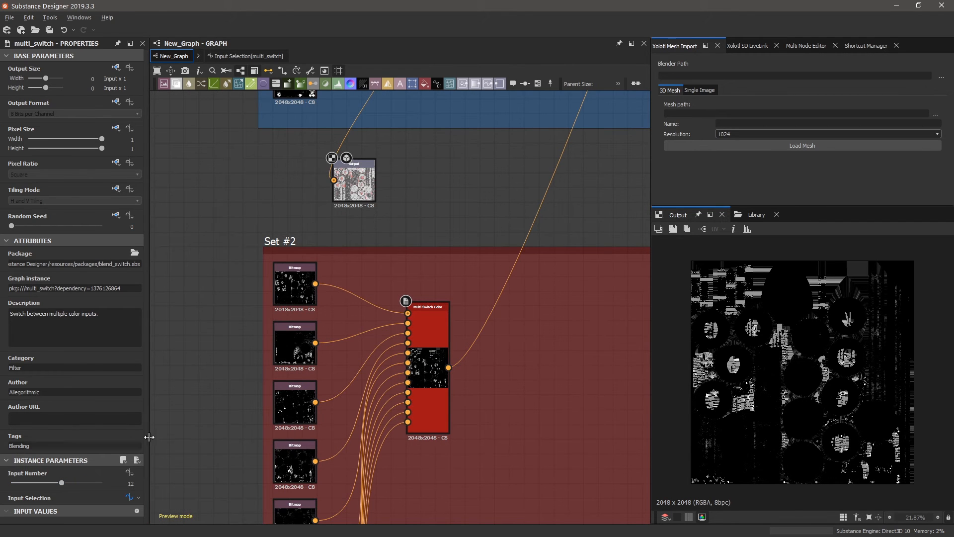
click(395, 237)
drag(70, 301, 67, 301)
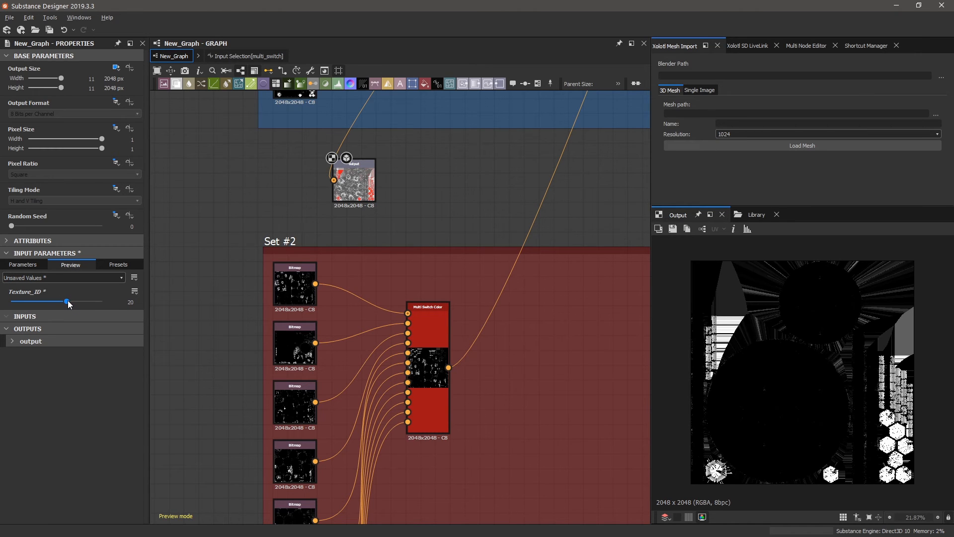
drag(67, 302, 69, 302)
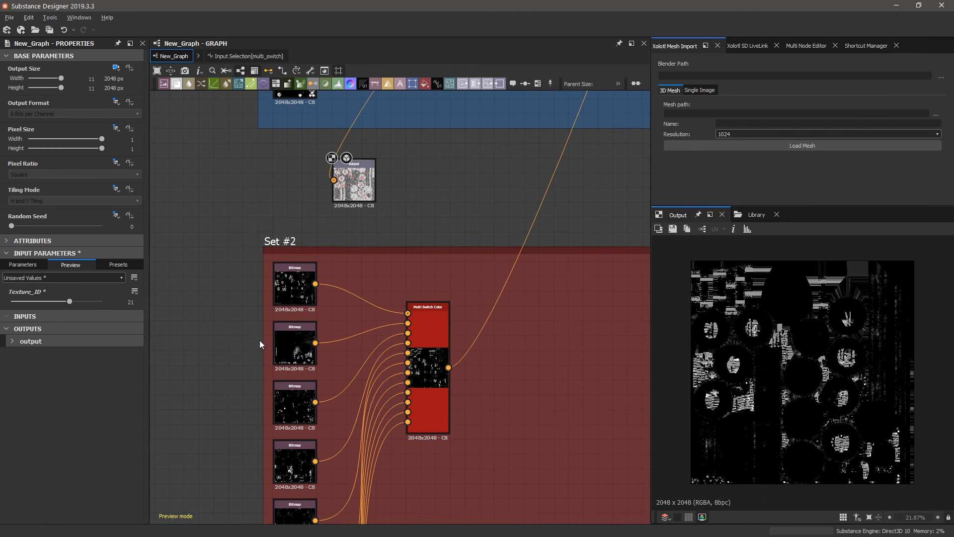
Show the Multi Switch Color output in 2D while raising Texture_ID to 22, then 26.
click(298, 291)
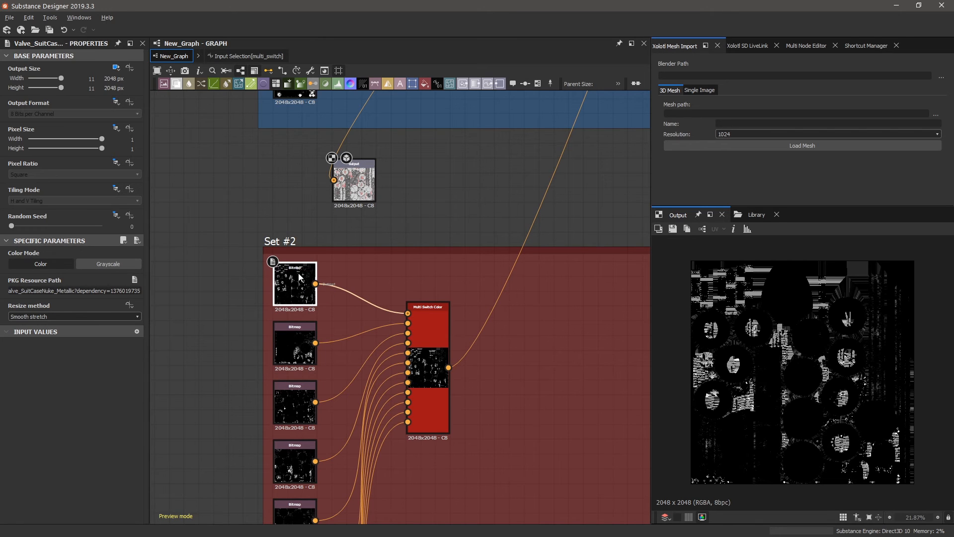
click(421, 214)
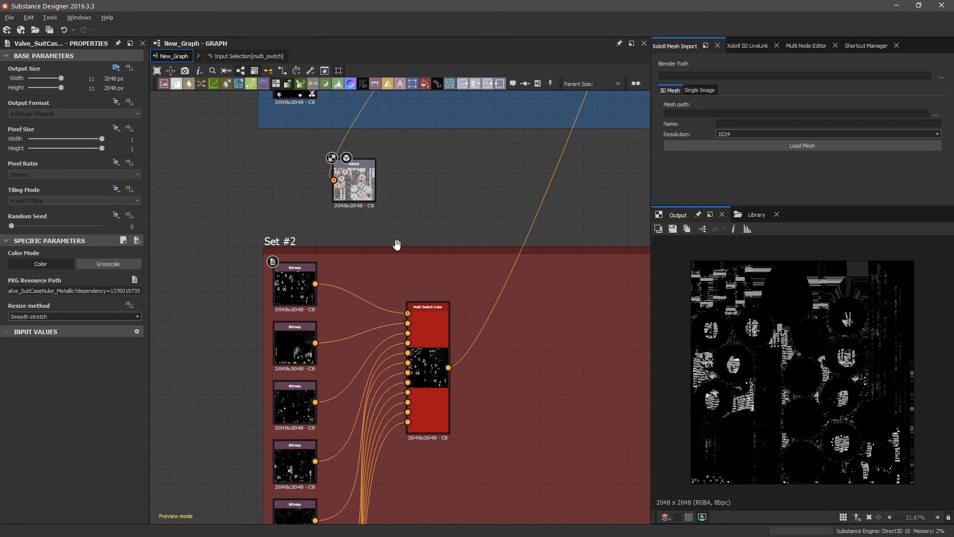
double_click(428, 334)
click(428, 214)
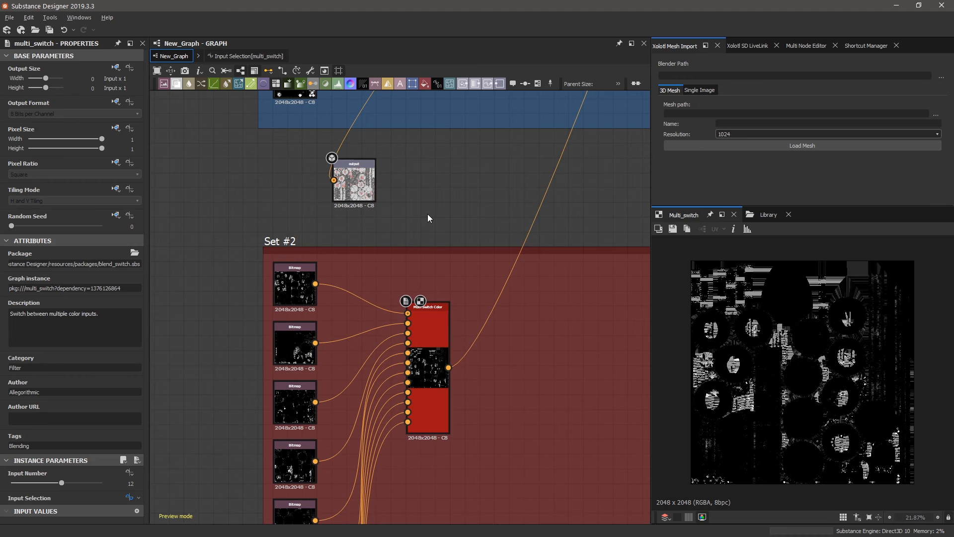
drag(70, 304, 76, 304)
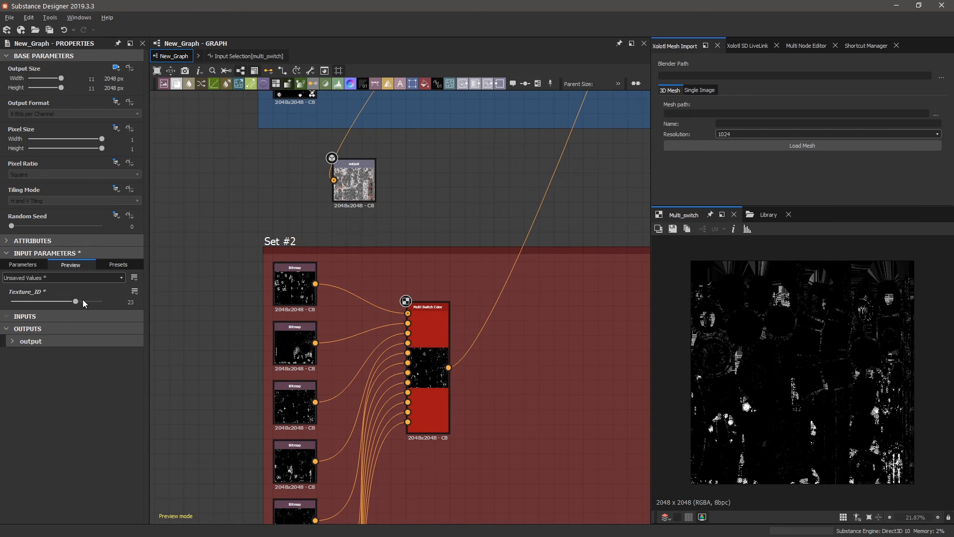
drag(75, 301, 102, 302)
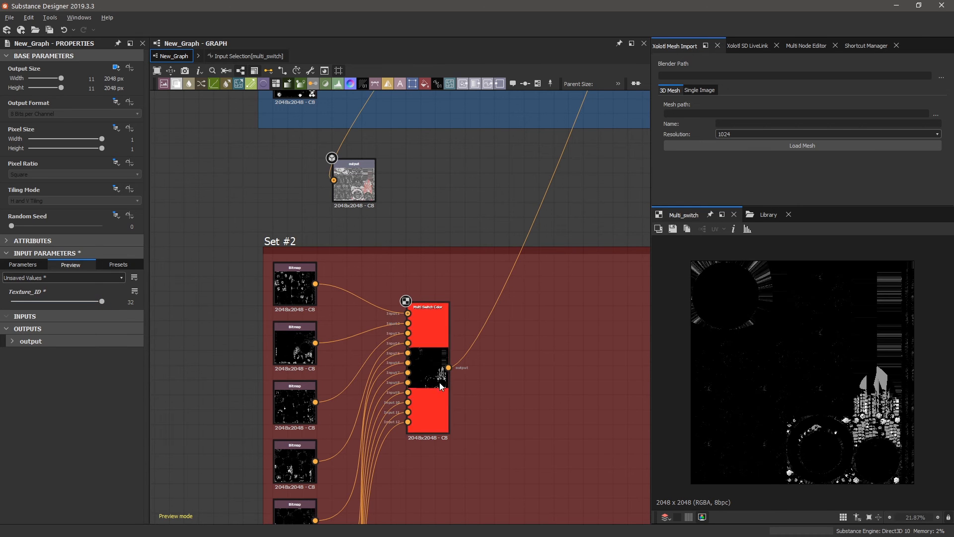
scroll(412, 238, down, 2)
scroll(420, 286, up, 5)
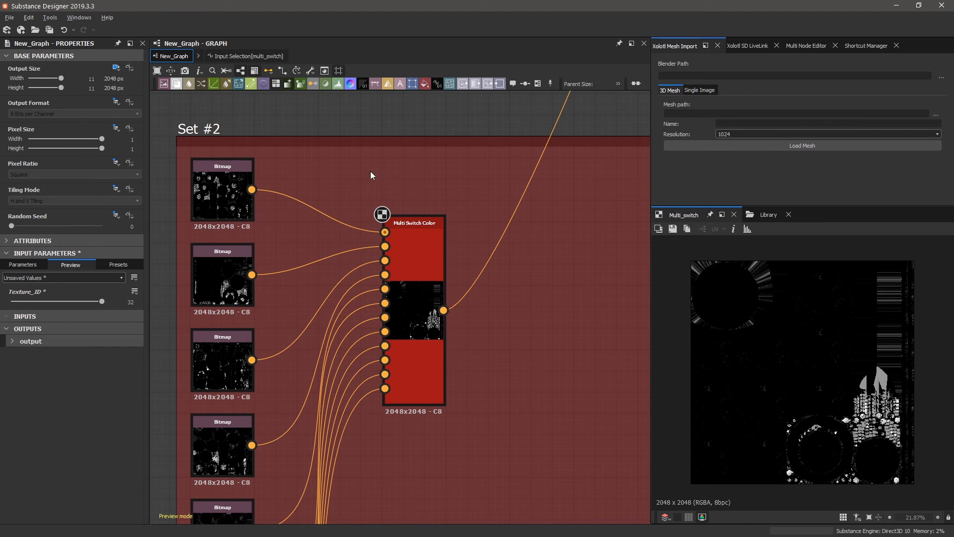
Reopen Multi Switch Color's Input Selection function and reposition the Subtraction node.
click(392, 293)
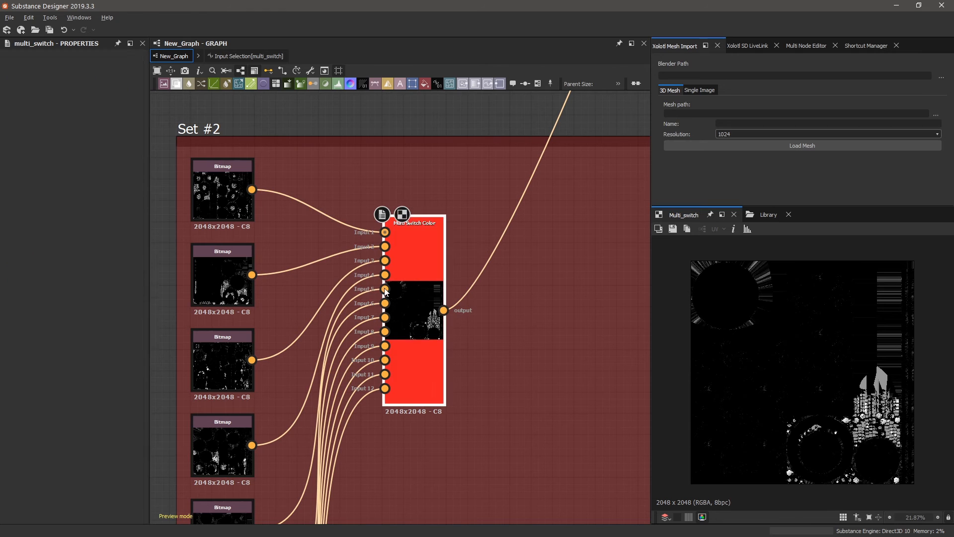
click(130, 497)
mouse_move(394, 422)
mouse_down()
mouse_move(403, 232)
mouse_move(397, 440)
mouse_up()
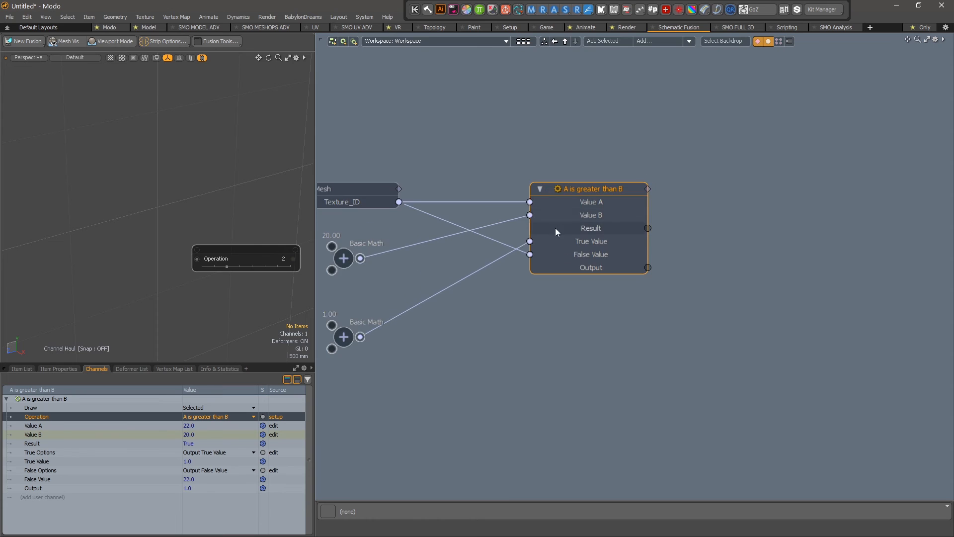
Rearrange the 20.00 and 1.00 Basic Math nodes and check the current Texture_ID value.
scroll(555, 228, down, 4)
scroll(451, 225, up, 5)
drag(429, 277, 489, 264)
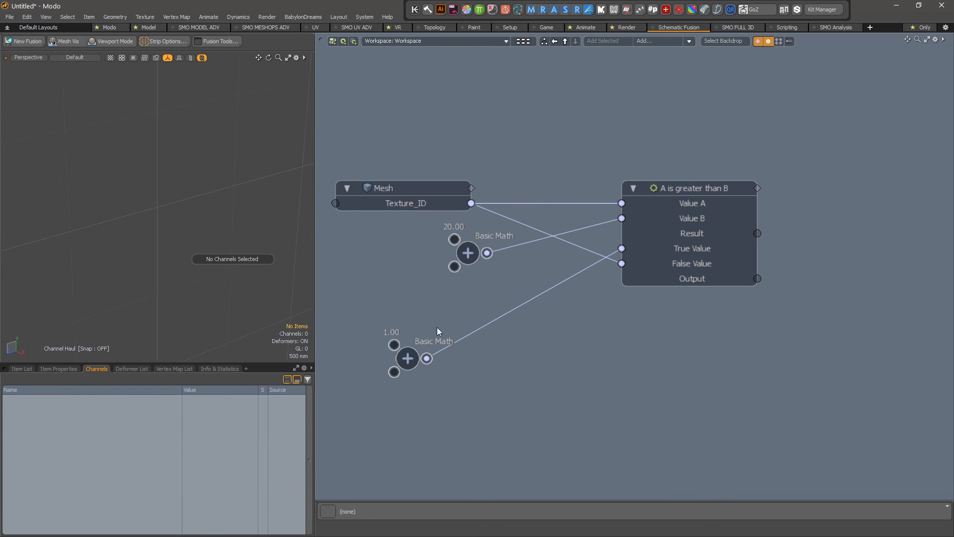
drag(413, 357, 474, 342)
click(467, 251)
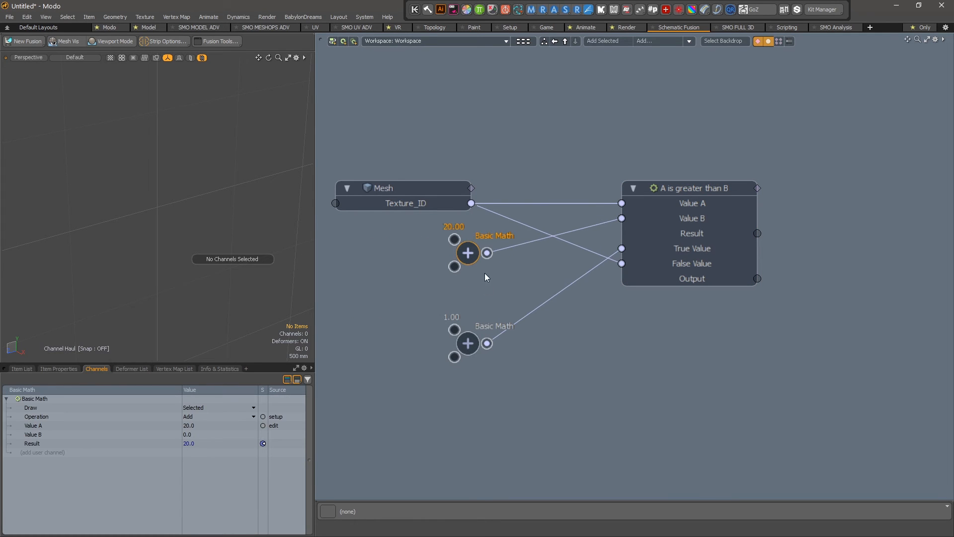
click(408, 193)
click(440, 207)
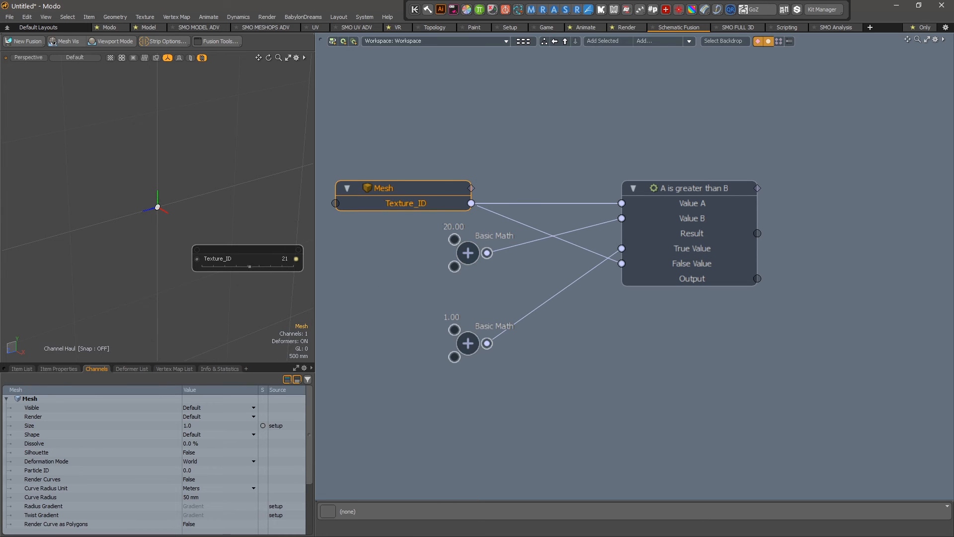
Change the comparison node's Operation to 'A is less than B'.
click(704, 189)
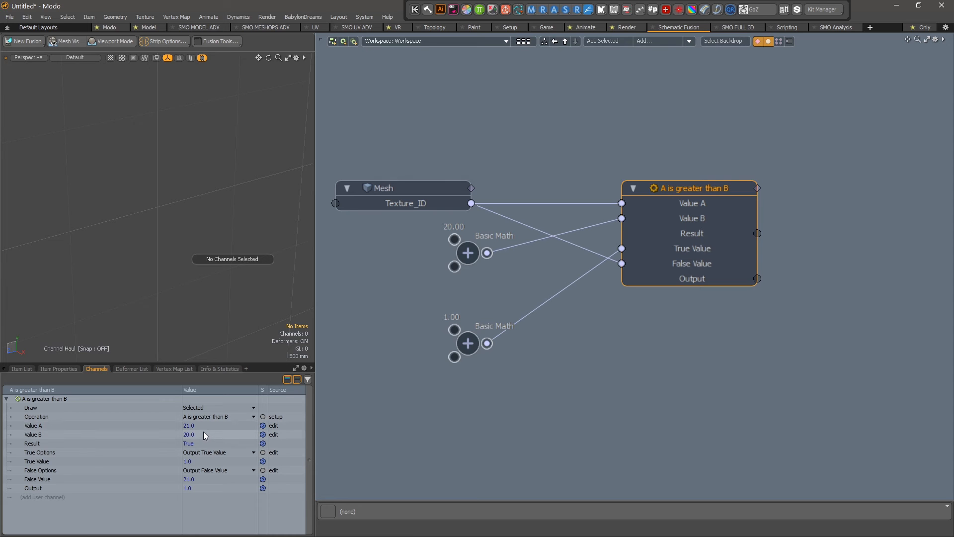
click(220, 416)
click(219, 415)
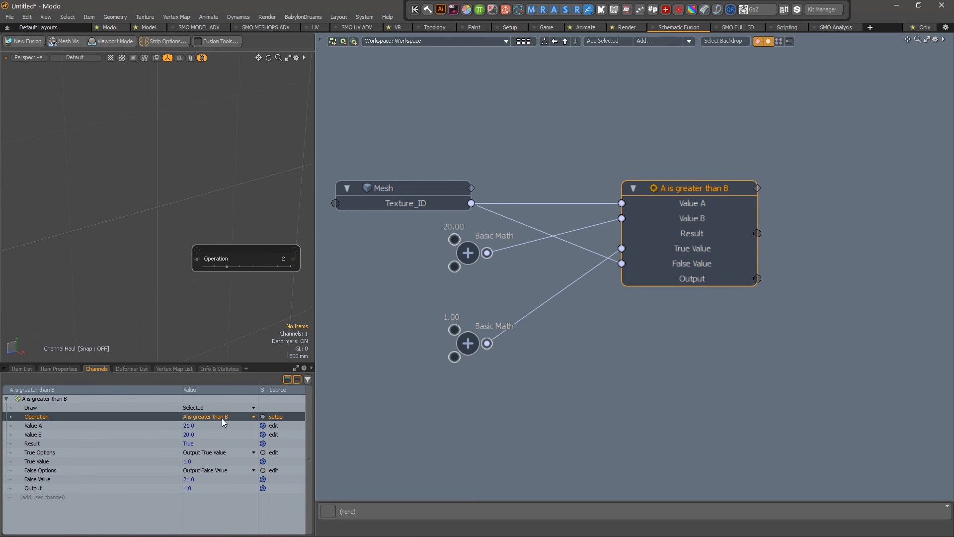
click(222, 418)
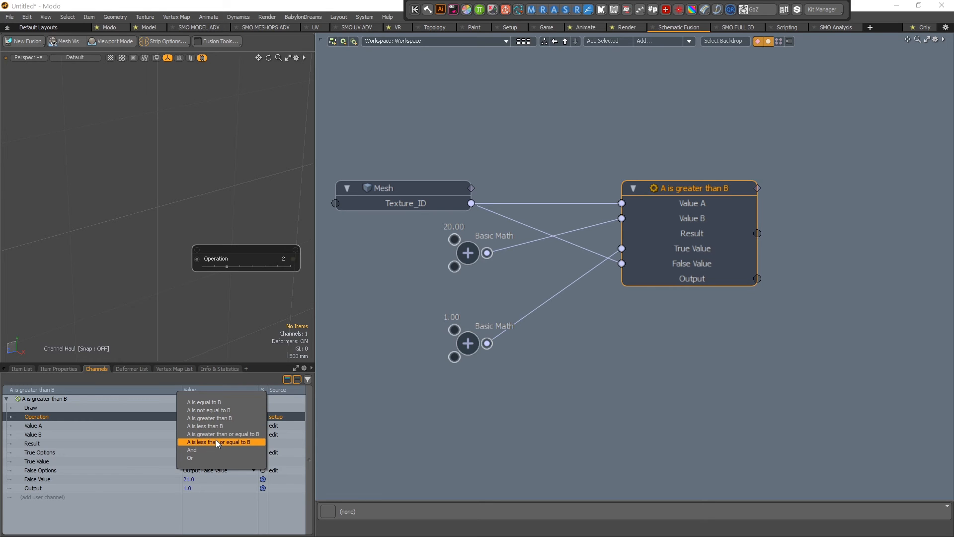
click(219, 426)
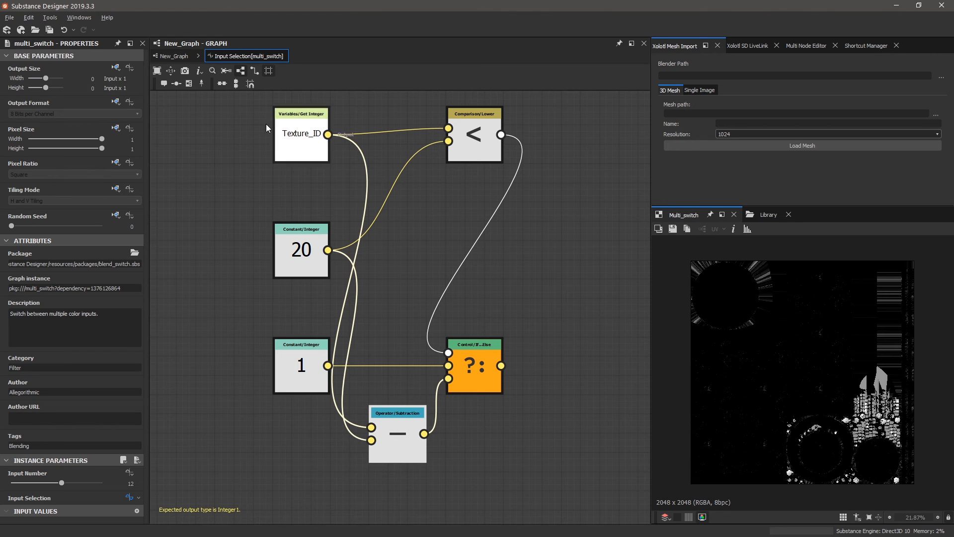
click(314, 146)
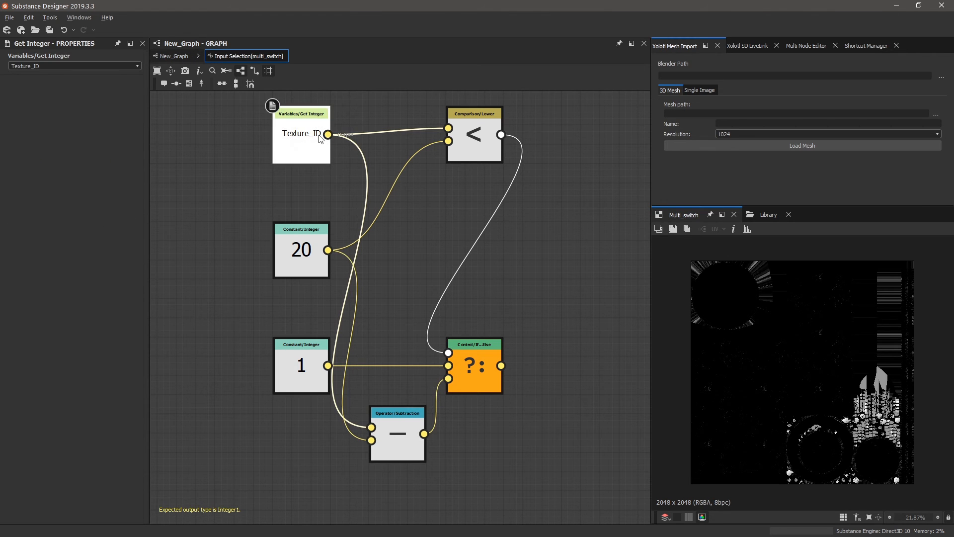
click(468, 142)
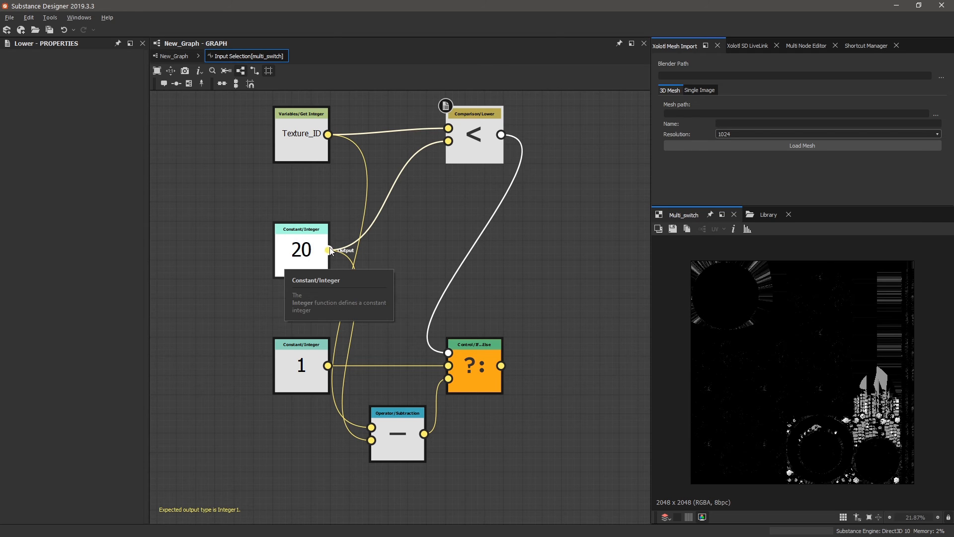
click(174, 56)
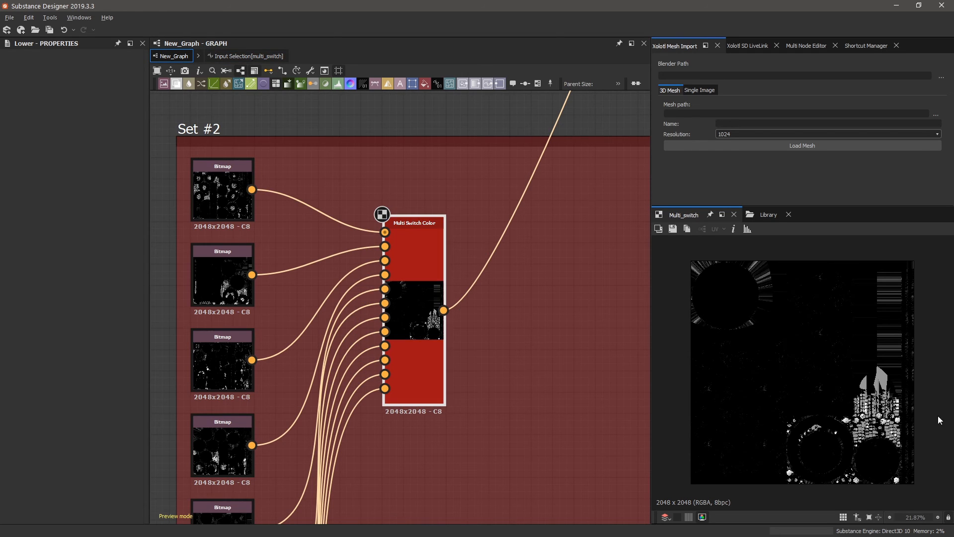
click(246, 56)
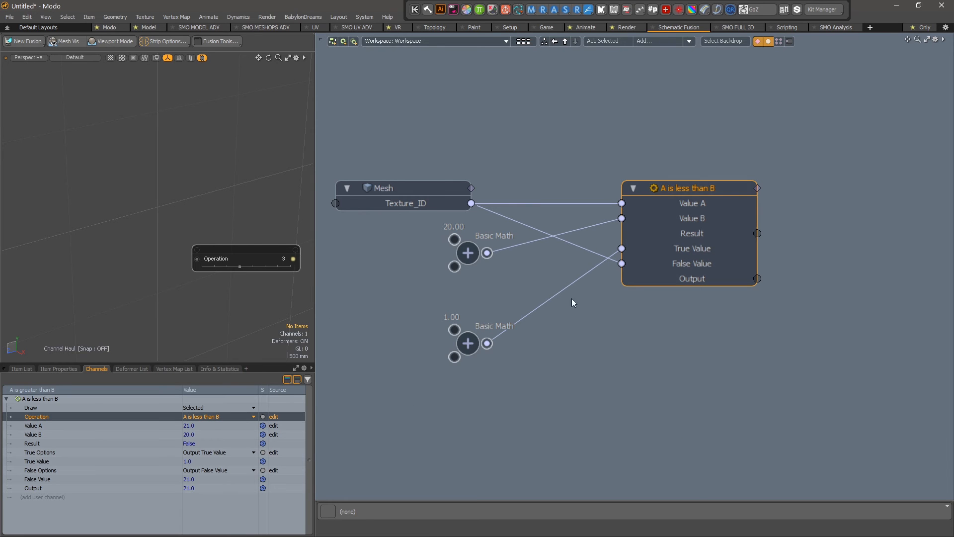
Delete the 20.00 Basic Math node feeding Value B, then restore it with Ctrl+Z.
scroll(710, 392, up, 2)
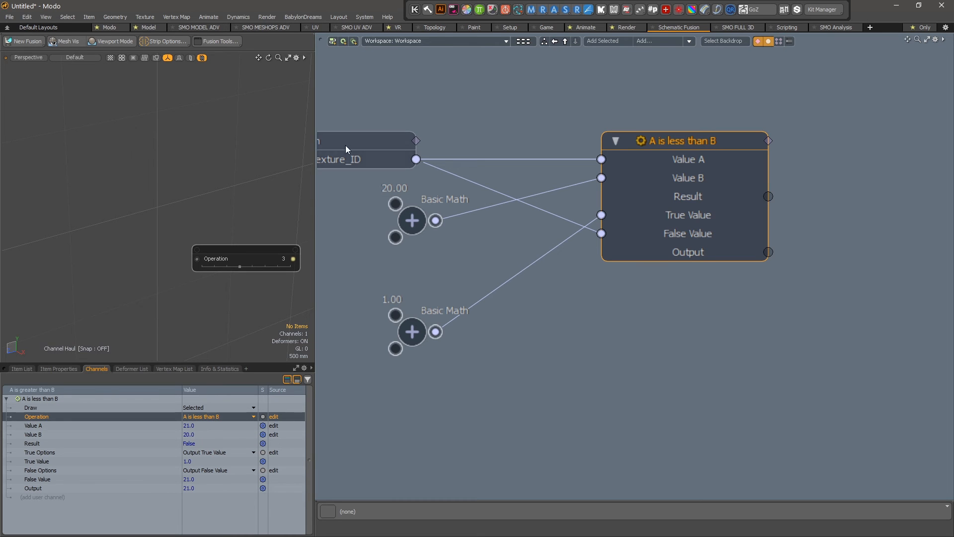
click(365, 165)
click(439, 206)
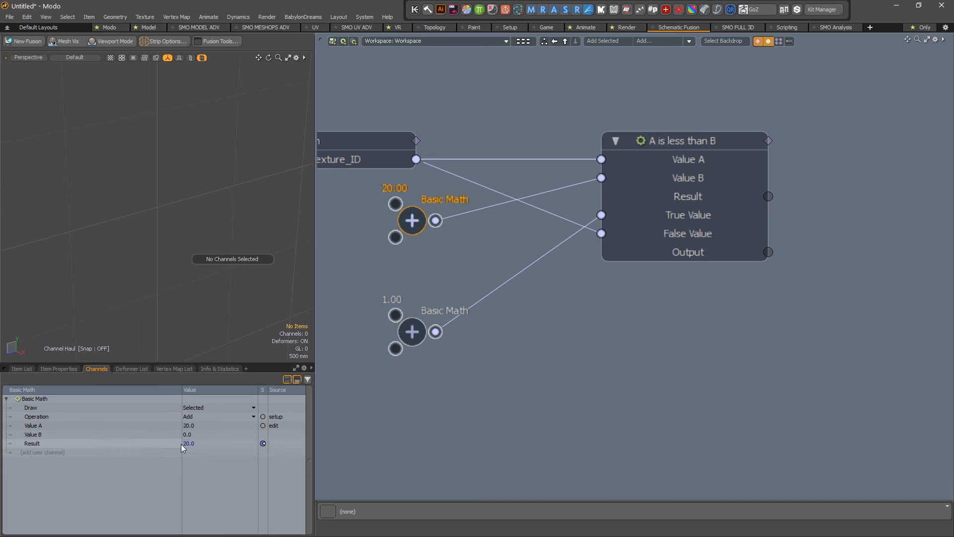
drag(426, 233, 388, 233)
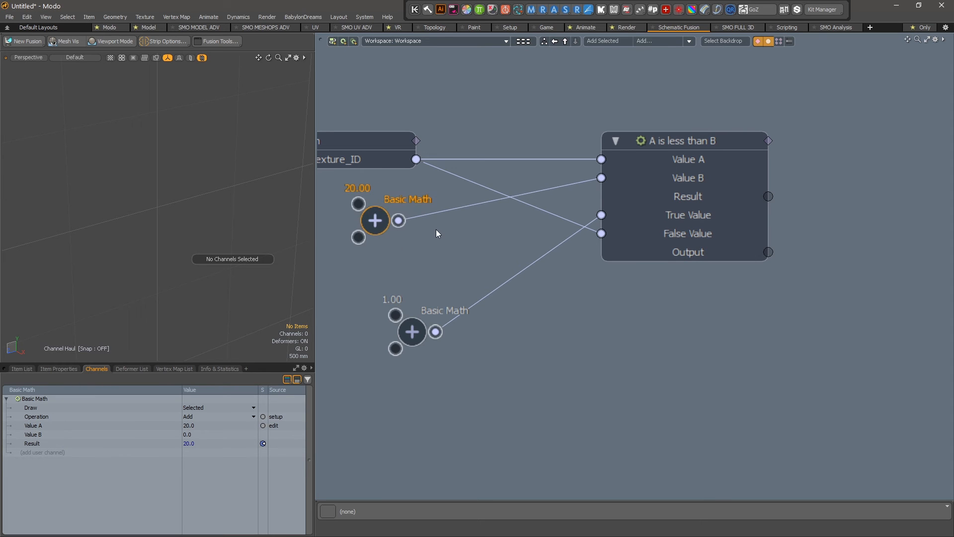
key(Delete)
click(702, 182)
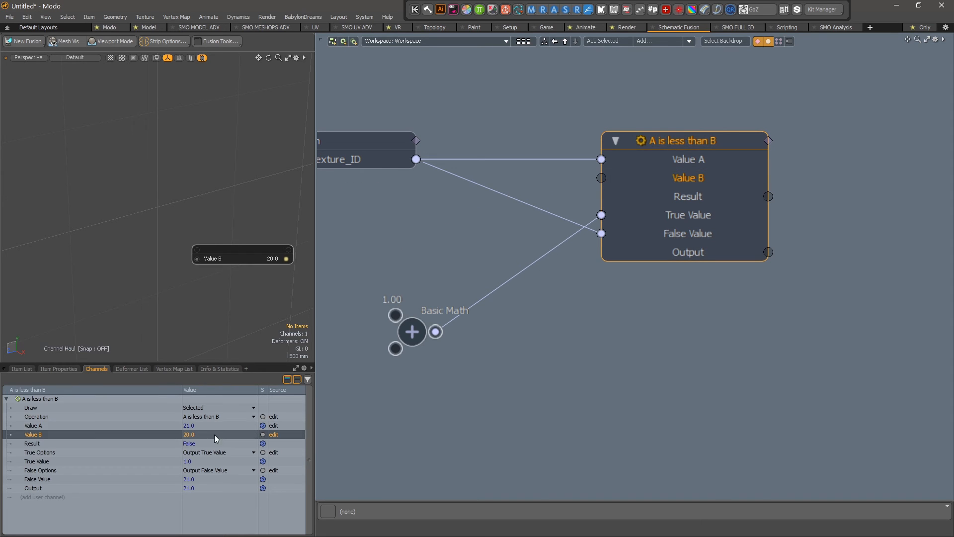
click(540, 239)
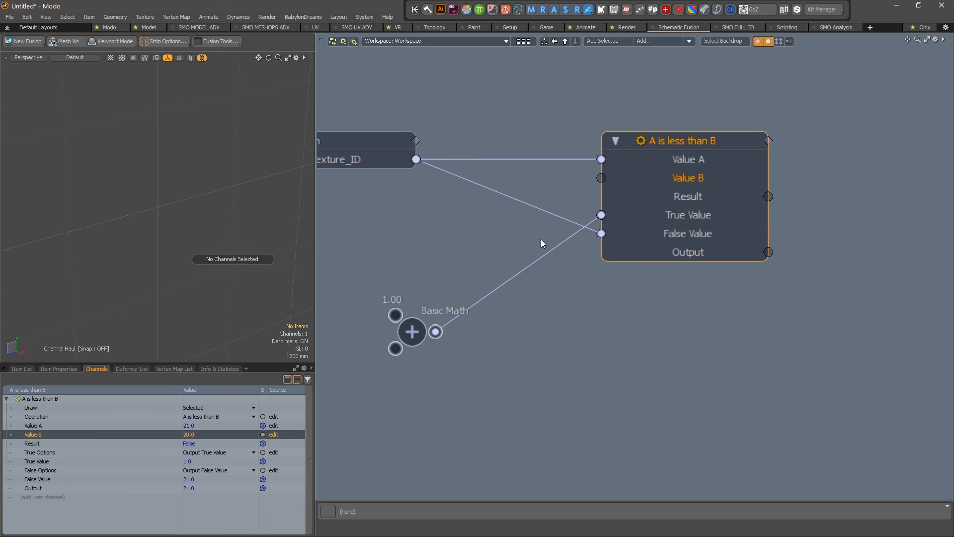
key(ctrl+z)
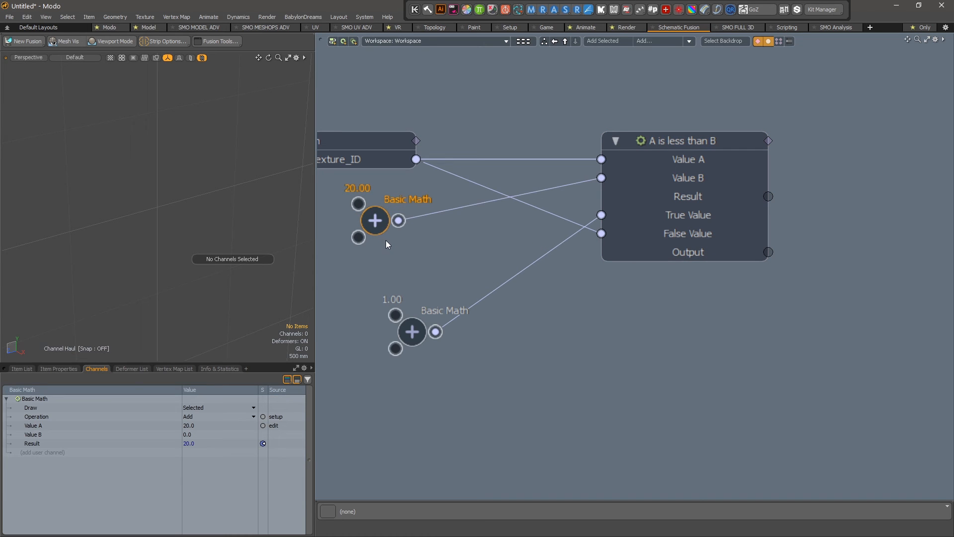
Reposition the 20.00 and 1.00 Basic Math nodes and bring Basic Math_3 into view.
drag(383, 222, 401, 241)
drag(415, 347, 400, 353)
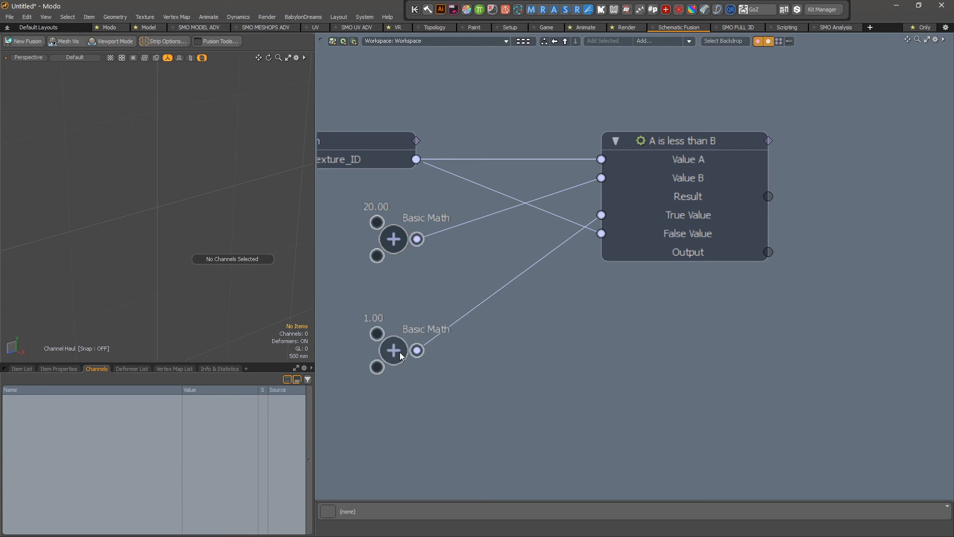
click(691, 144)
scroll(494, 172, down, 2)
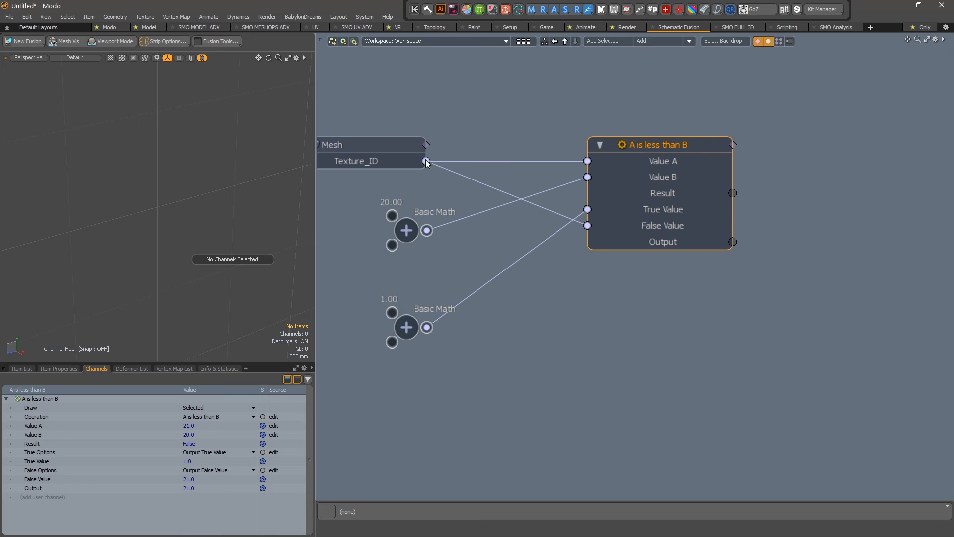
click(542, 316)
scroll(453, 289, down, 3)
alt+drag(382, 288, 453, 291)
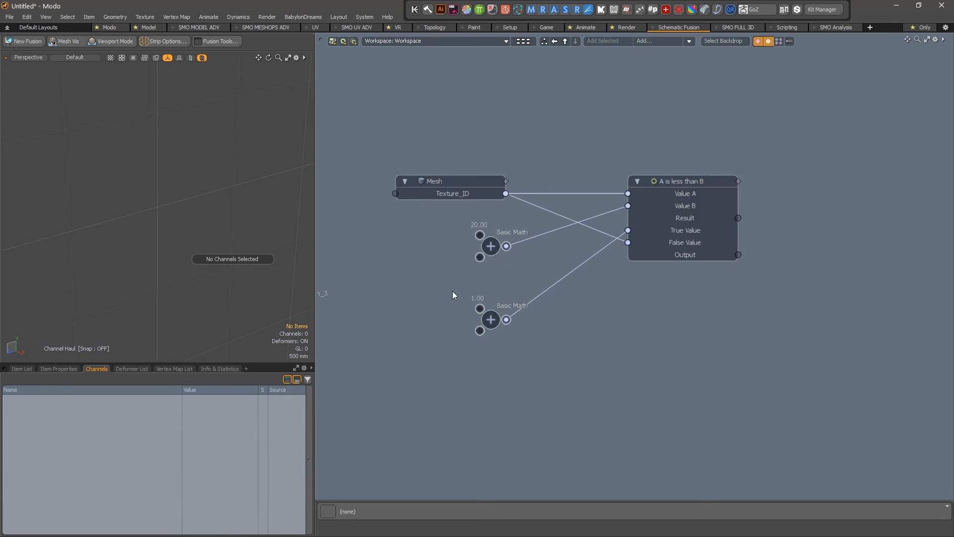
scroll(448, 293, up, 3)
scroll(427, 300, down, 4)
alt+drag(368, 304, 418, 305)
scroll(359, 302, up, 2)
Place Basic Math_3 beside the 1.00 node, keeping 1.00 linked to True Value, and rearrange the nodes.
drag(346, 310, 655, 311)
click(566, 326)
key(Delete)
scroll(783, 230, up, 3)
scroll(731, 267, down, 2)
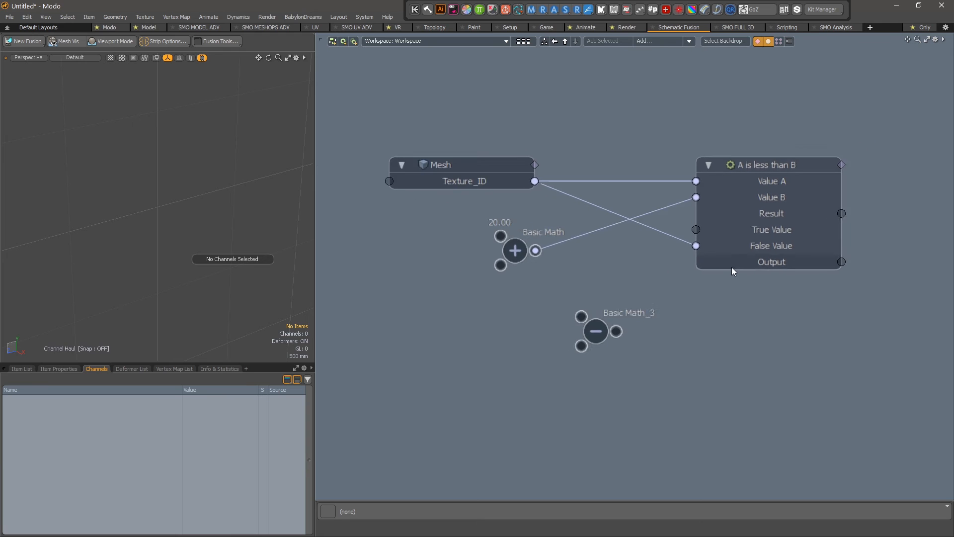
key(ctrl+z)
key(ctrl+z)
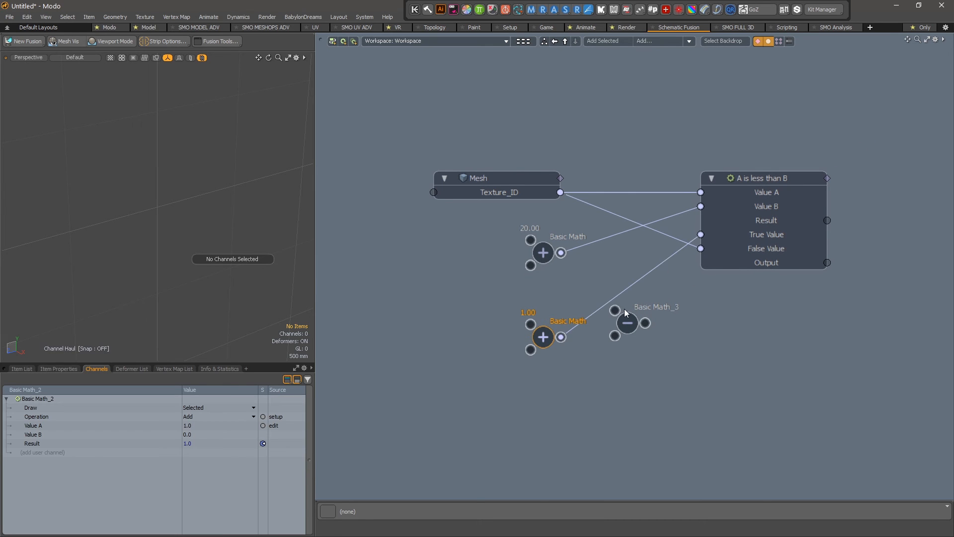
mouse_move(697, 238)
mouse_down()
mouse_move(684, 264)
mouse_move(702, 235)
mouse_up()
drag(535, 341, 422, 243)
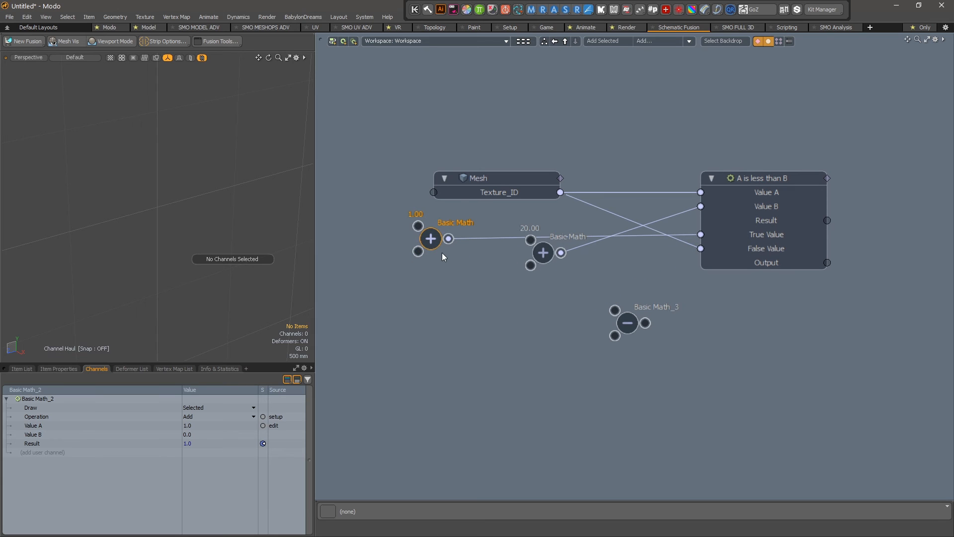
drag(545, 256, 615, 336)
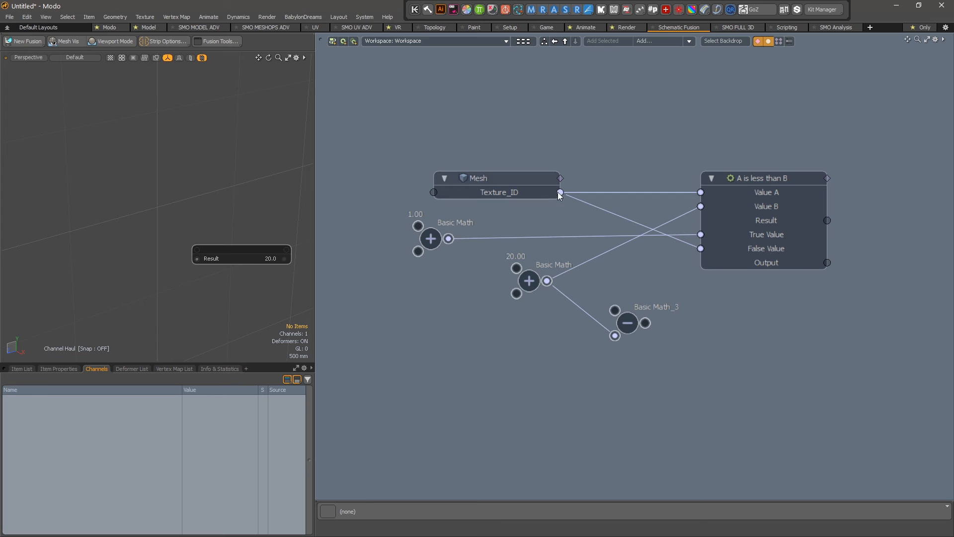
Feed the 20.00 value into Basic Math_3 and connect its result to False Value.
drag(560, 192, 615, 310)
scroll(782, 257, up, 2)
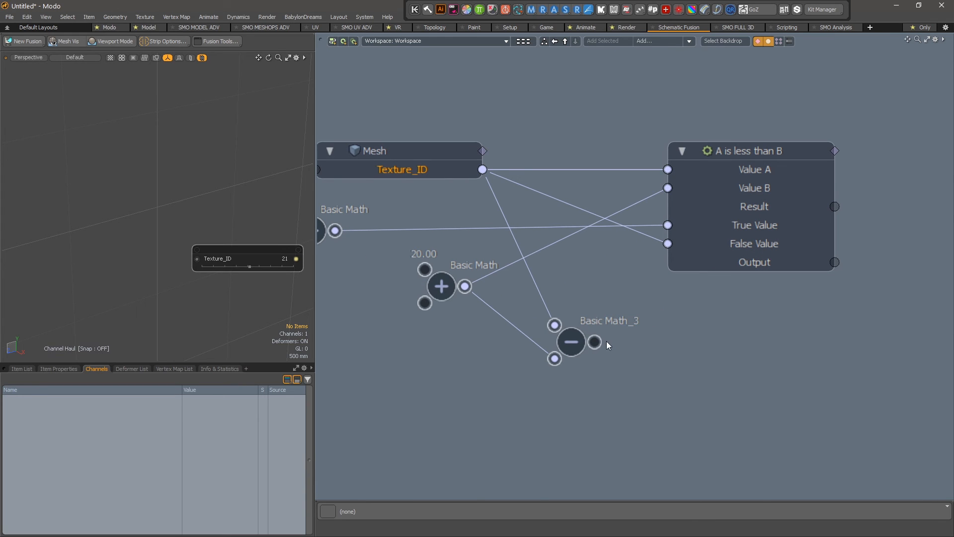
drag(595, 342, 585, 307)
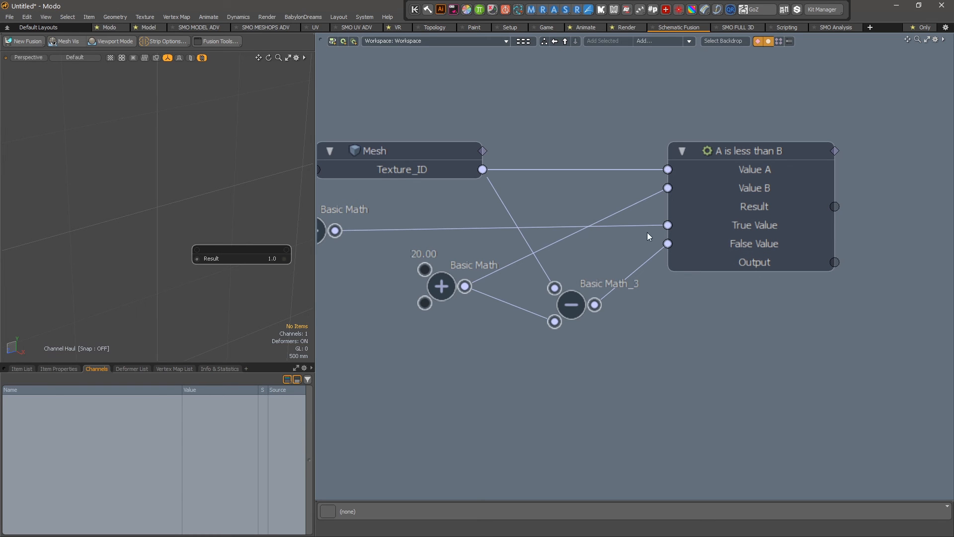
Set Value A of the A is less than B node to 26.
click(779, 158)
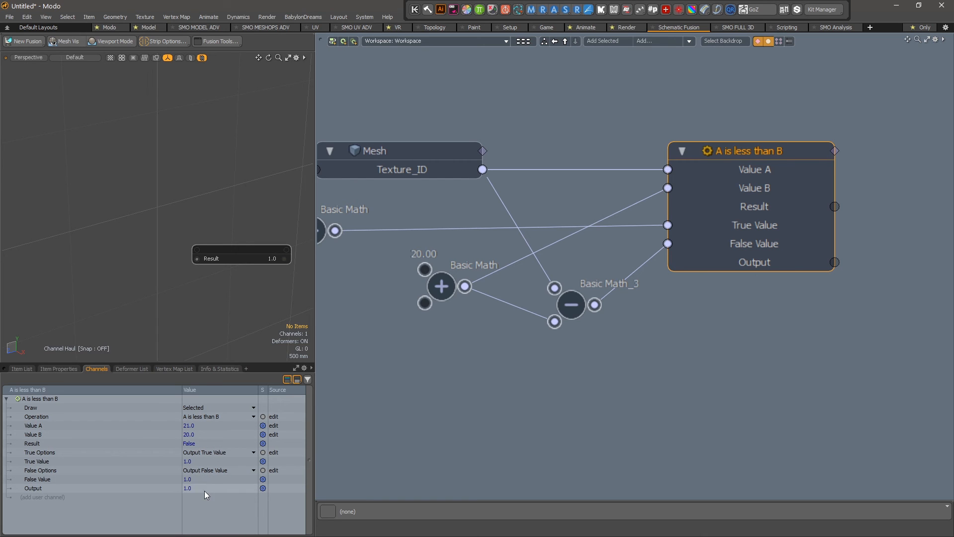
click(208, 426)
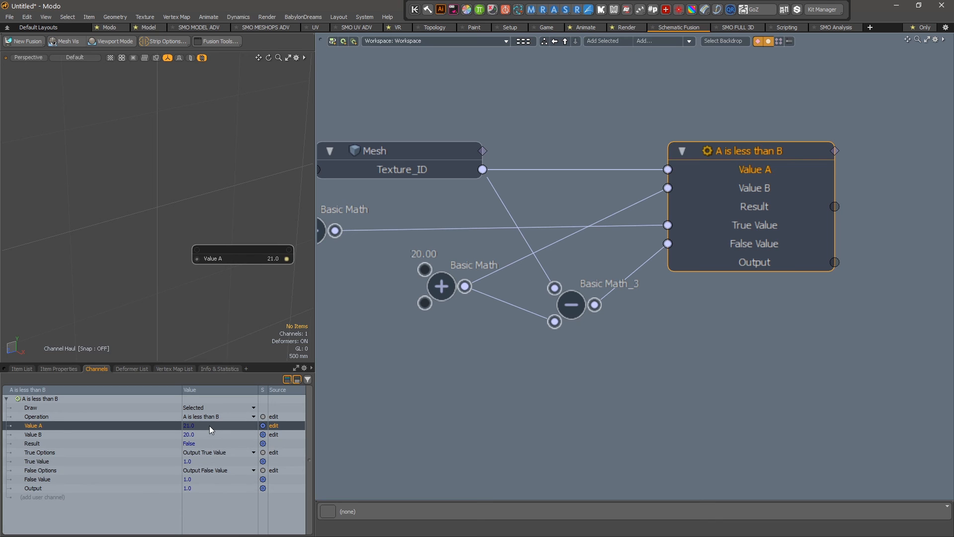
click(213, 426)
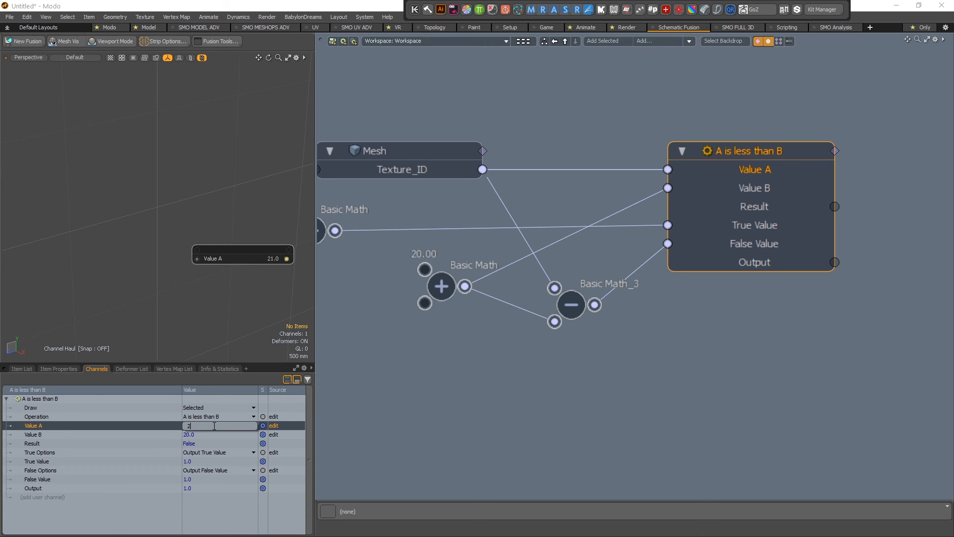
text(26)
key(Return)
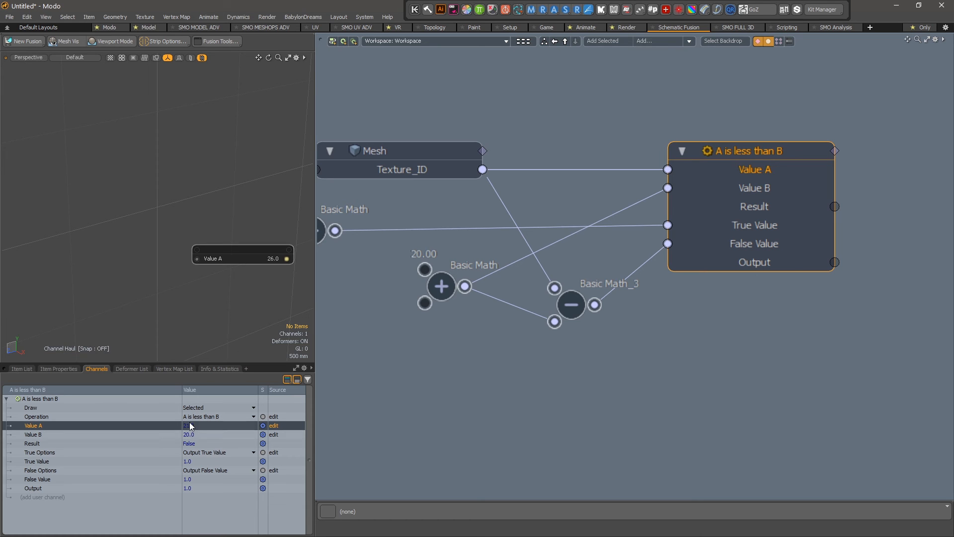
click(424, 150)
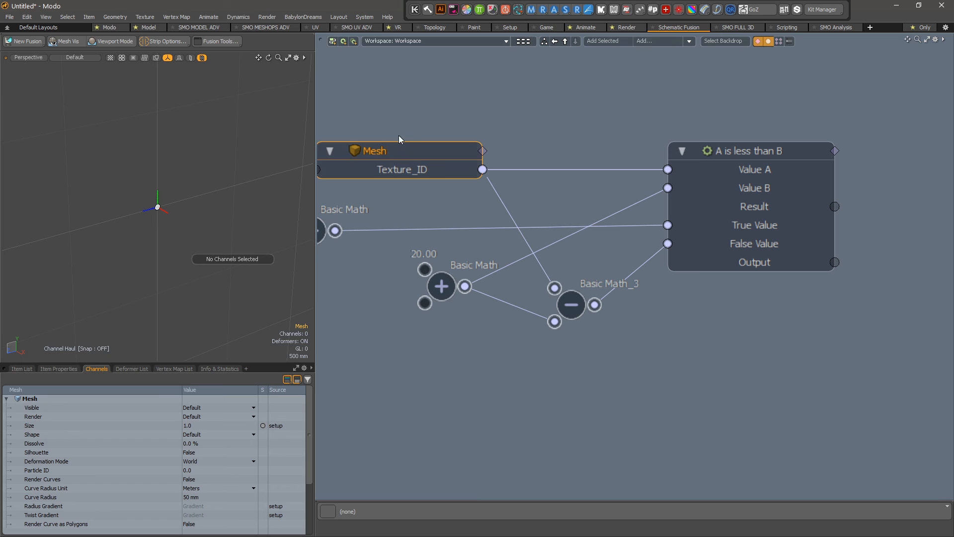
click(425, 171)
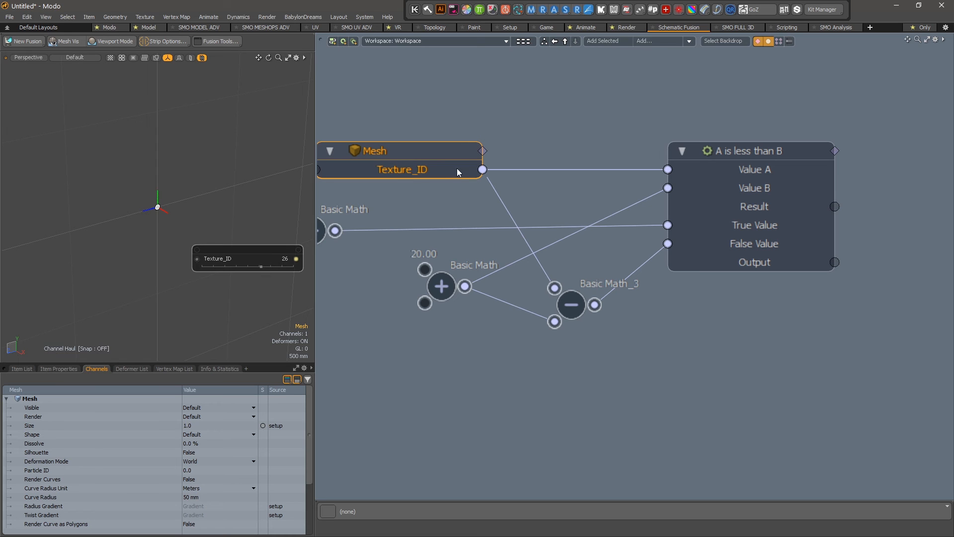
click(755, 207)
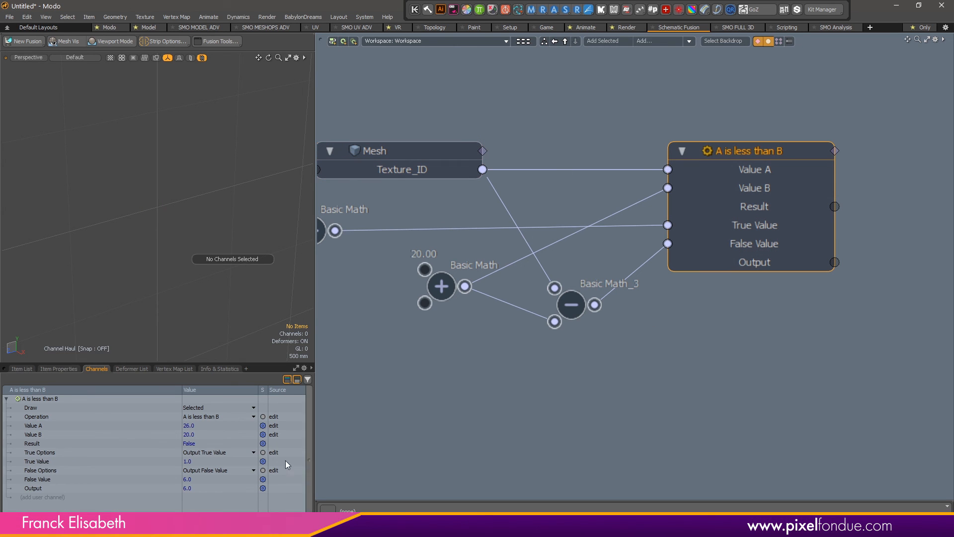
click(194, 486)
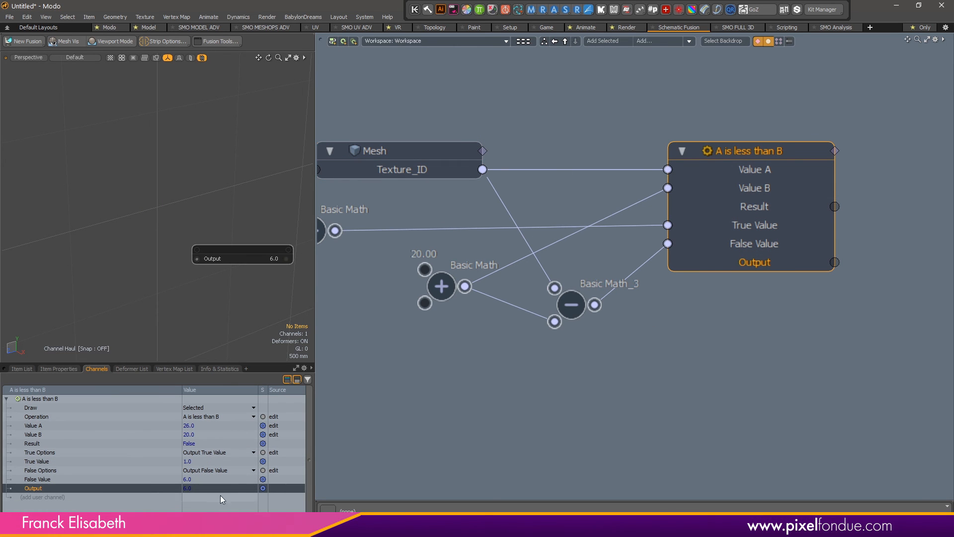
click(531, 470)
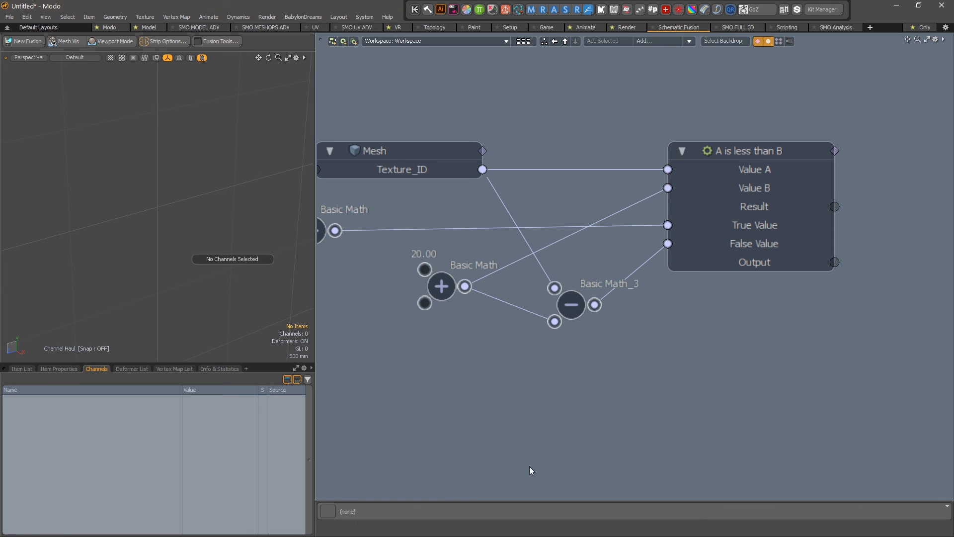
click(747, 173)
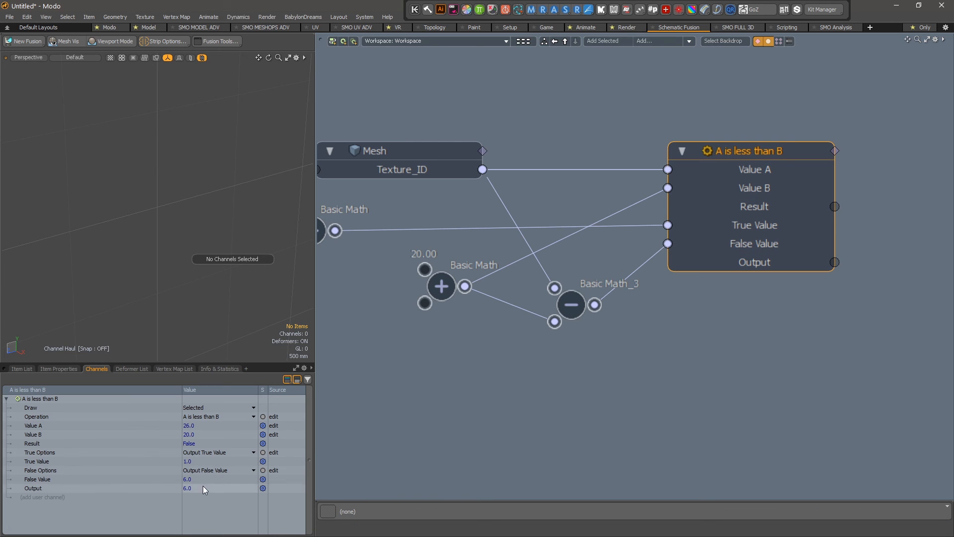
key(alt+Tab)
key(alt+Tab)
key(alt+Tab)
Return to New_Graph and set the Texture_ID preview value to 26.
click(174, 56)
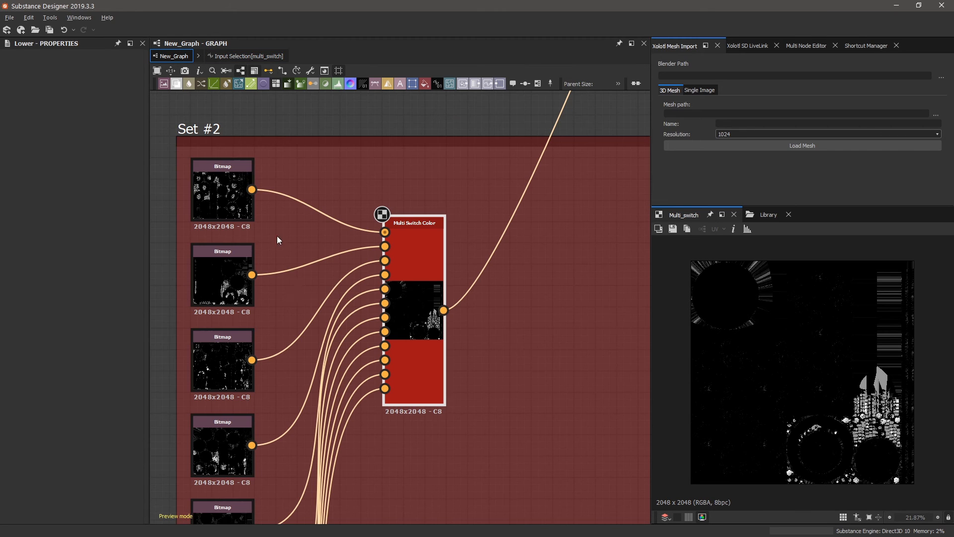
click(404, 120)
double_click(165, 236)
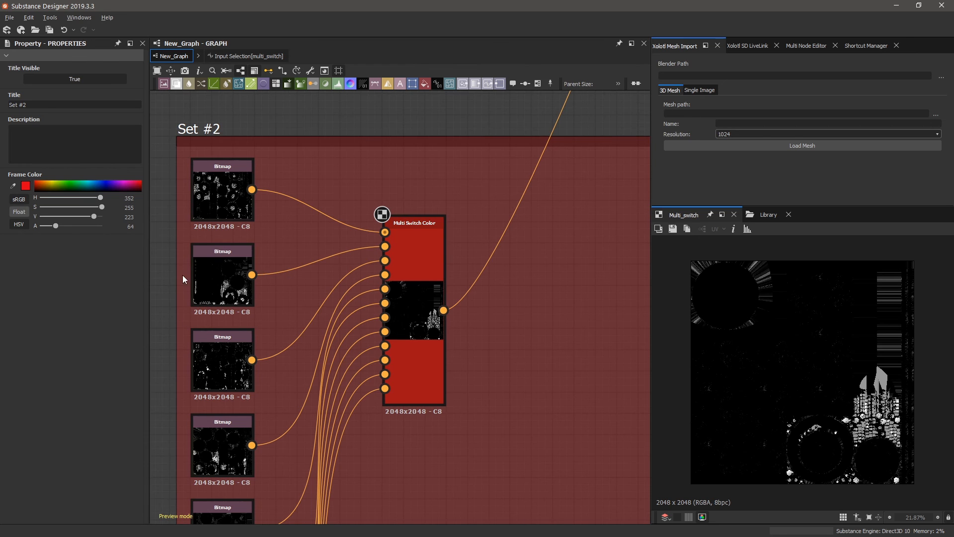
scroll(300, 280, down, 5)
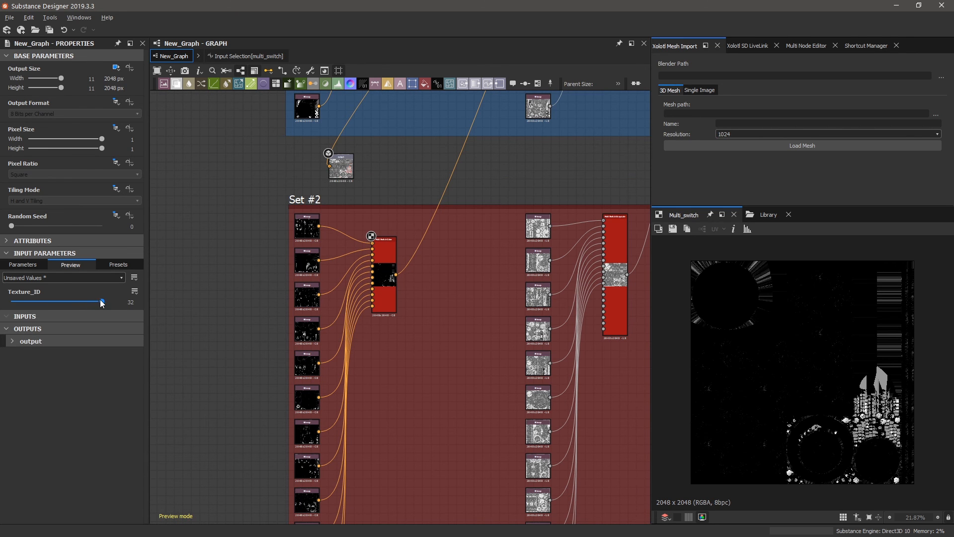
drag(101, 302, 85, 302)
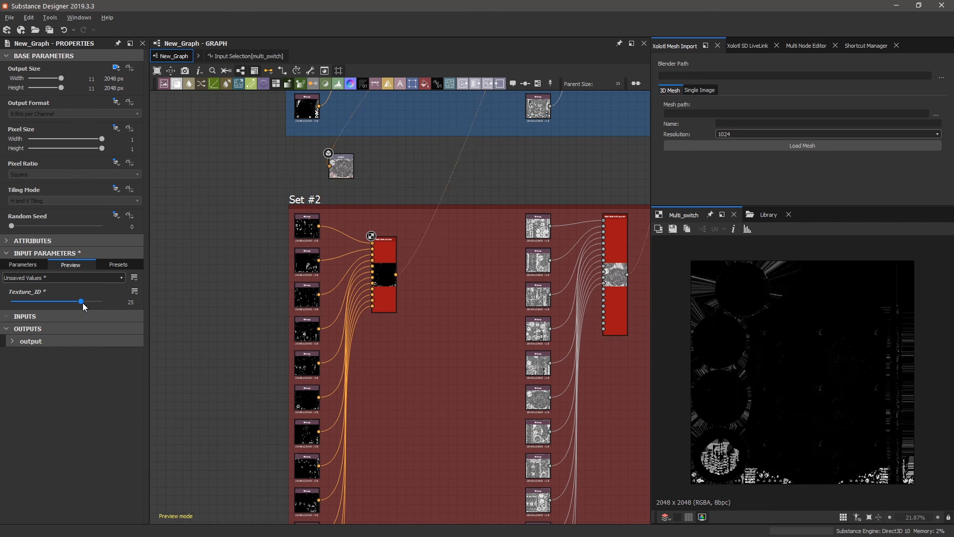
Move the Composite frame down-right and place the output node beside it.
scroll(279, 229, down, 1)
scroll(312, 273, up, 2)
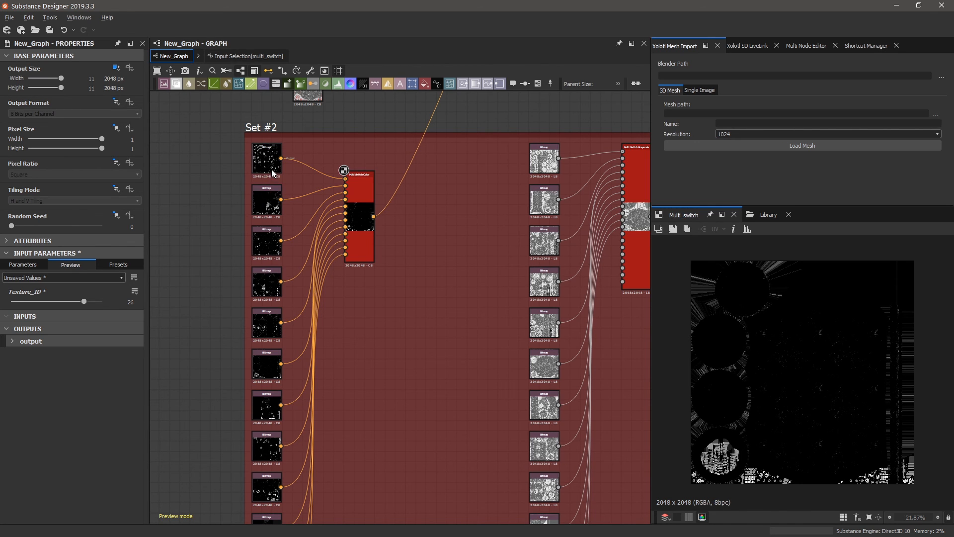
scroll(300, 205, up, 3)
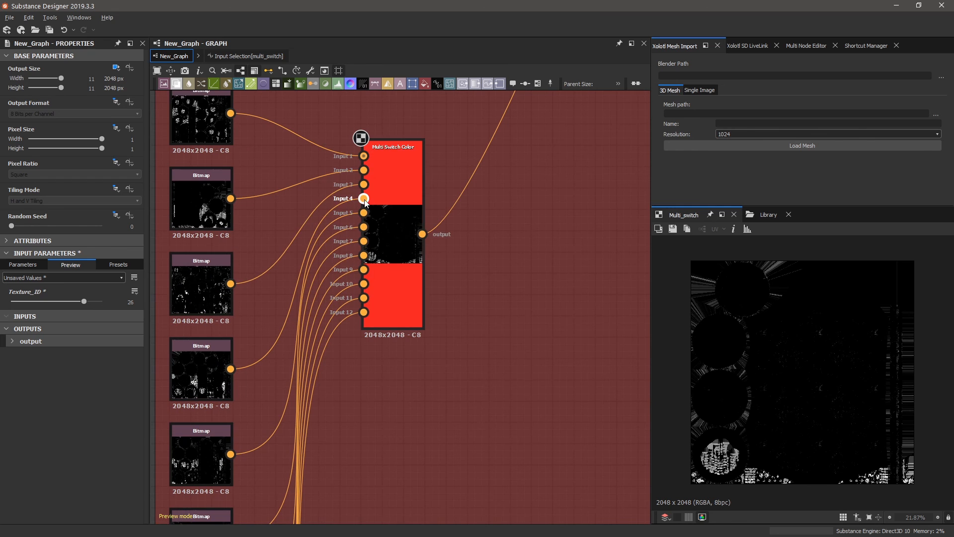
click(351, 228)
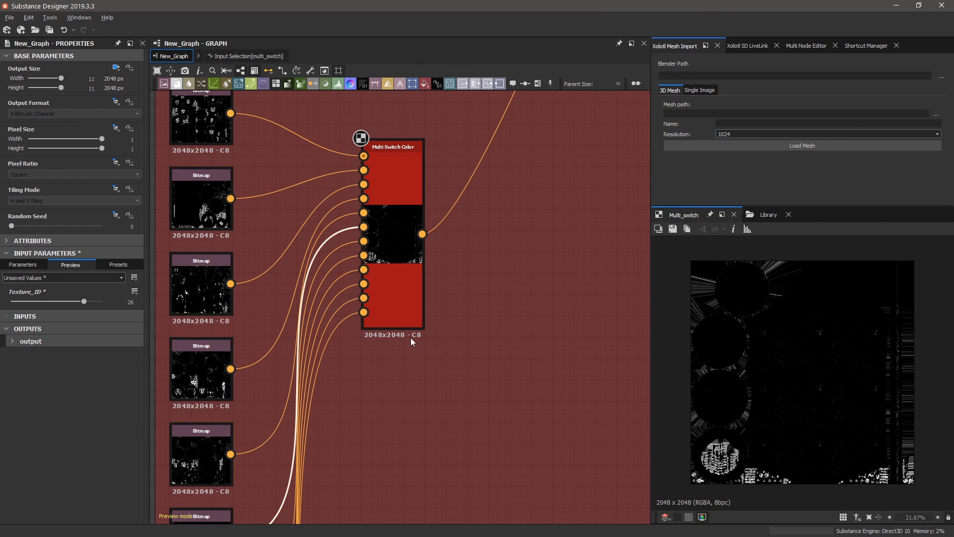
scroll(410, 338, down, 5)
scroll(366, 436, up, 4)
scroll(300, 417, up, 6)
scroll(241, 387, up, 1)
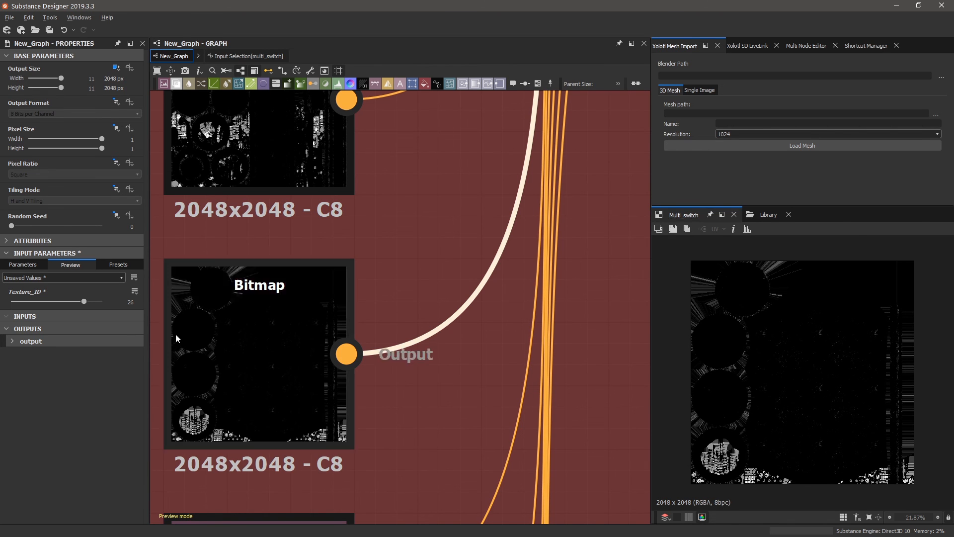
scroll(248, 343, down, 6)
scroll(222, 375, down, 5)
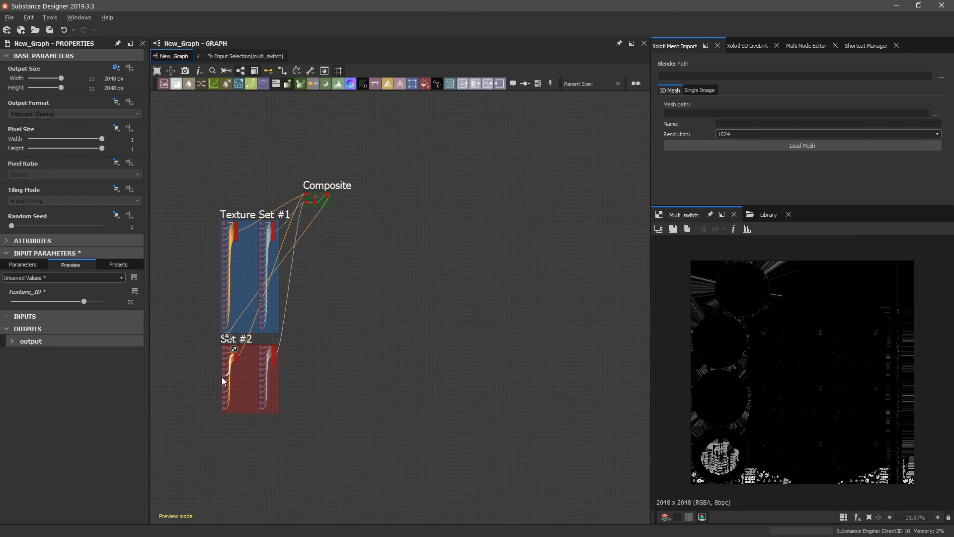
scroll(266, 280, up, 5)
scroll(311, 230, down, 5)
scroll(351, 139, up, 4)
scroll(365, 157, up, 2)
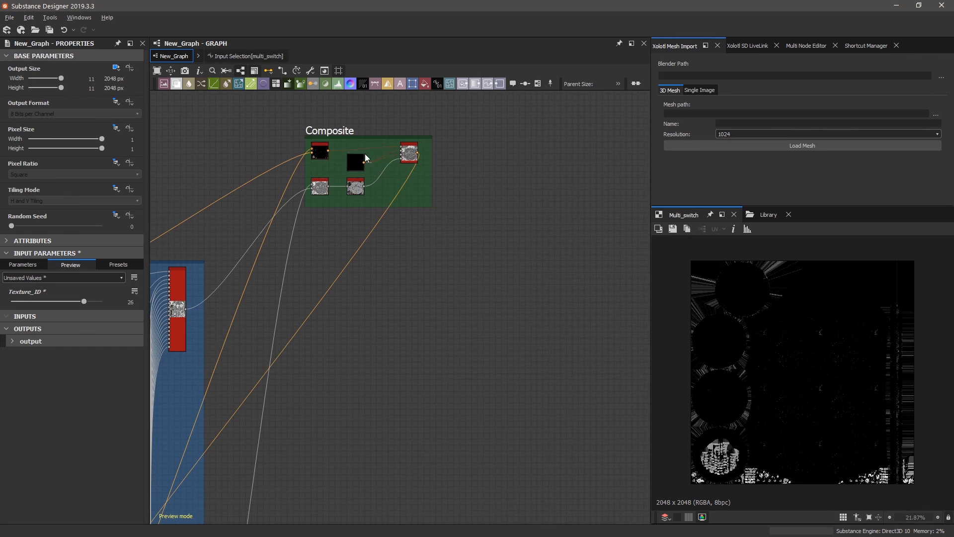
drag(378, 133, 408, 263)
scroll(537, 238, down, 4)
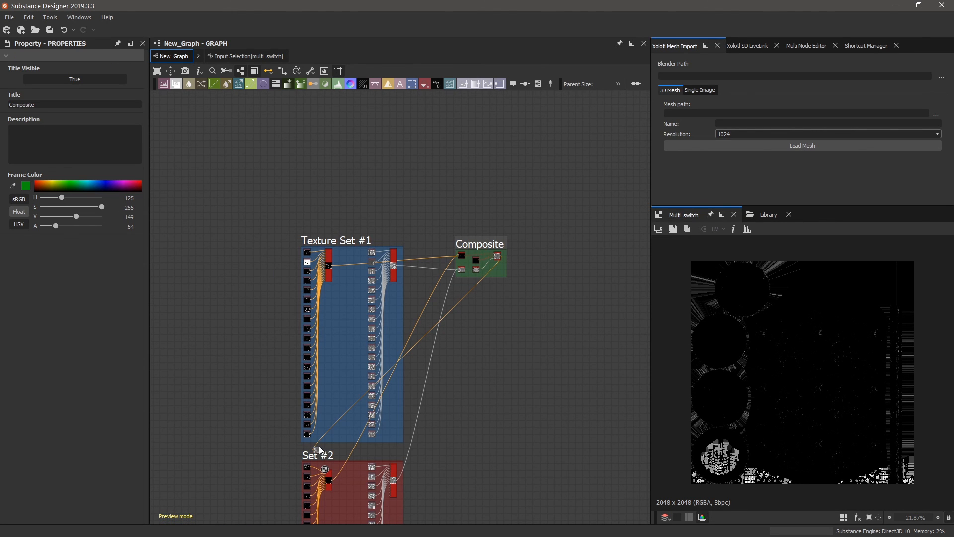
drag(320, 456, 526, 262)
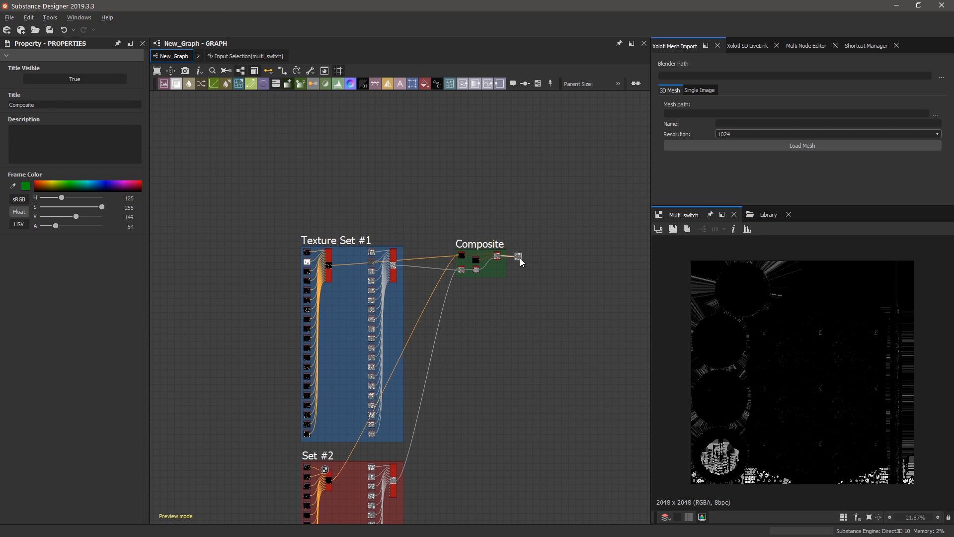
scroll(358, 264, up, 5)
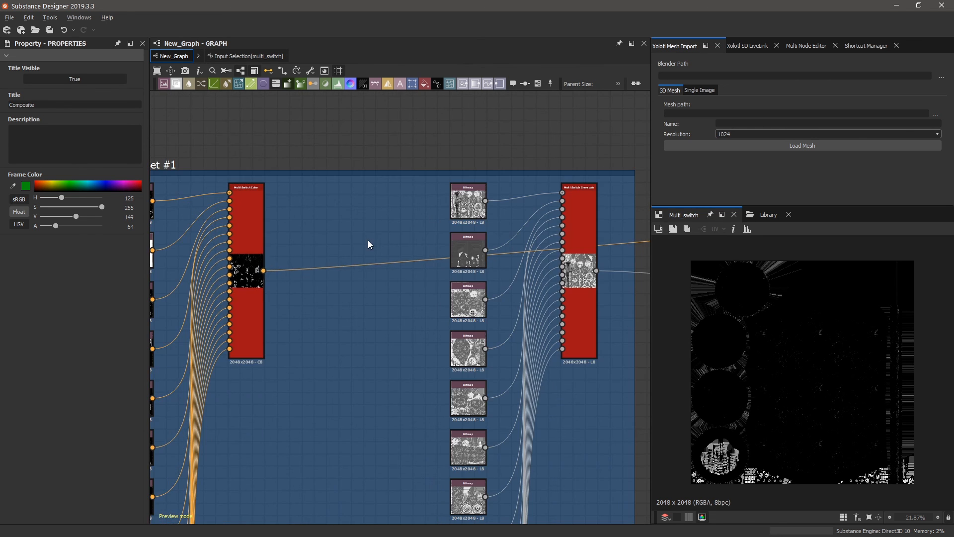
scroll(367, 240, down, 3)
scroll(314, 246, up, 4)
Raise Texture_ID to 32 to swap the Multi_switch texture, then enter its Input Selection graph.
click(355, 219)
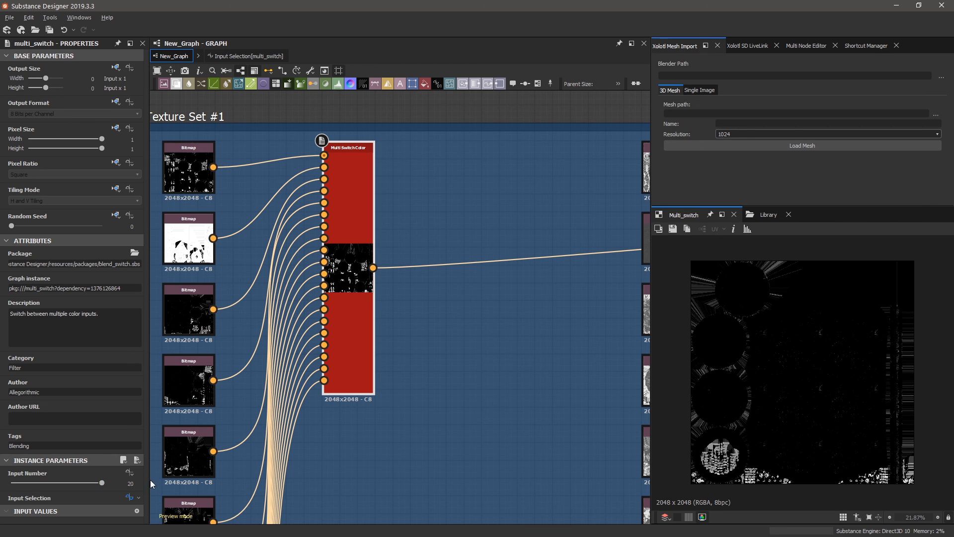
scroll(392, 268, down, 5)
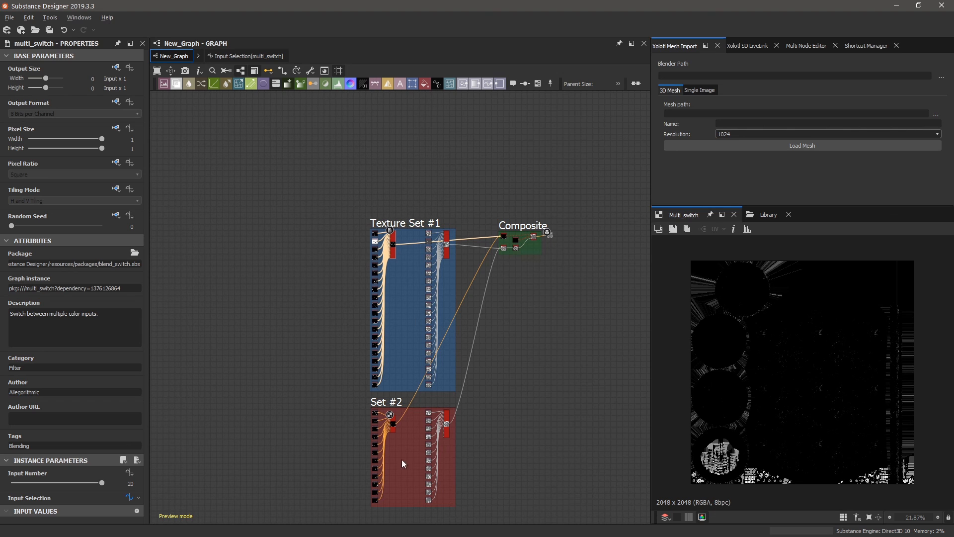
scroll(553, 225, up, 4)
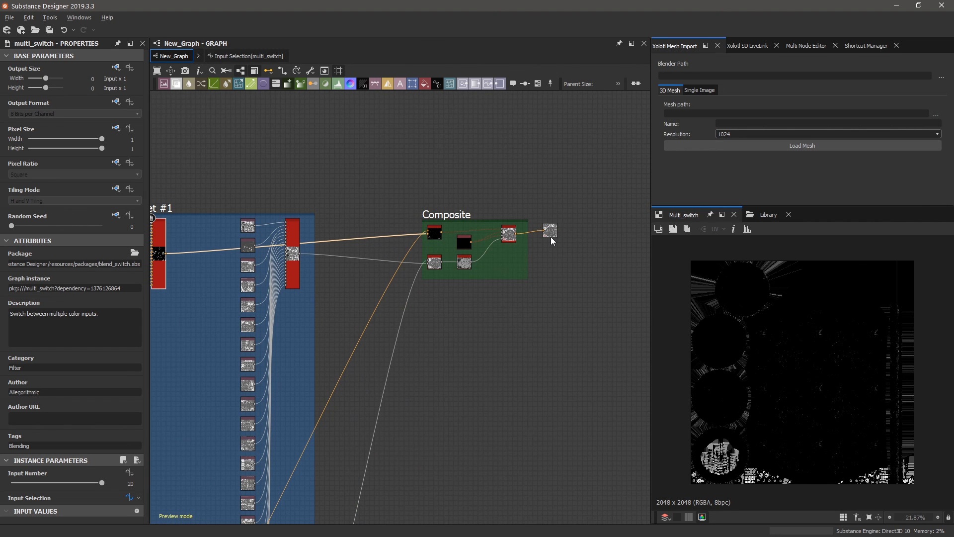
click(568, 199)
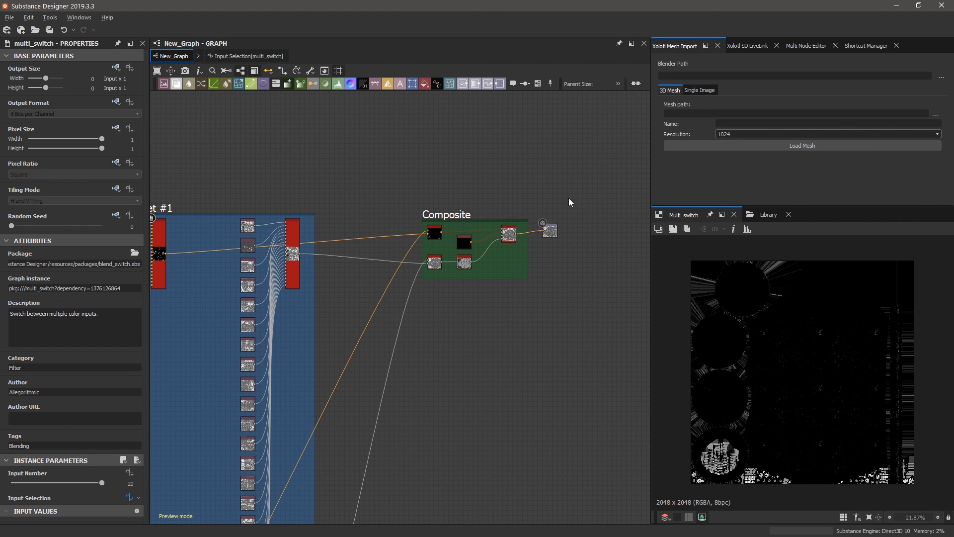
drag(84, 300, 121, 299)
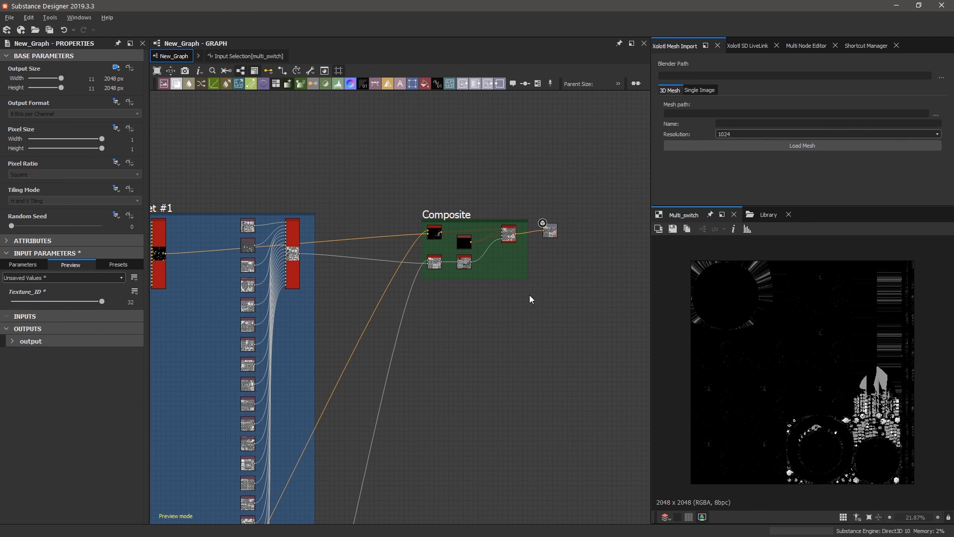
scroll(577, 269, up, 5)
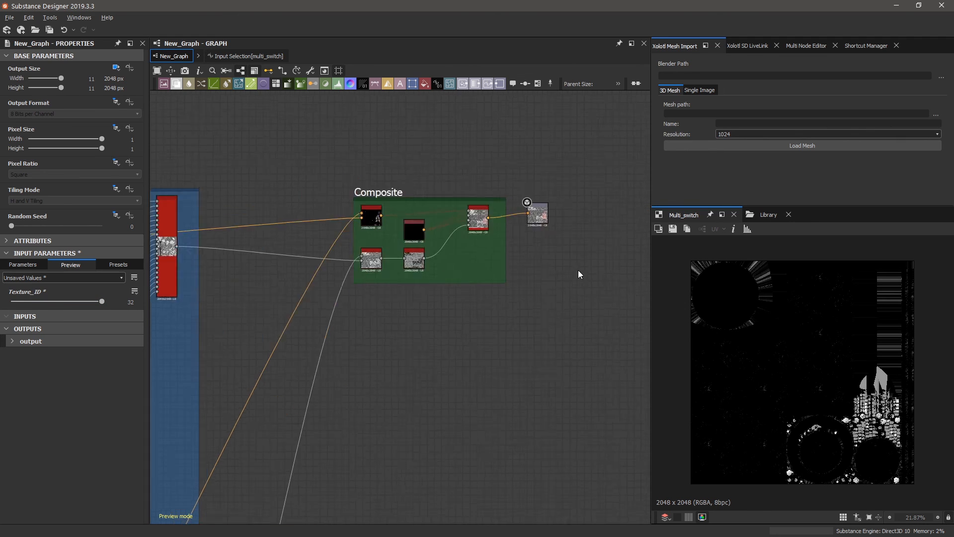
click(250, 56)
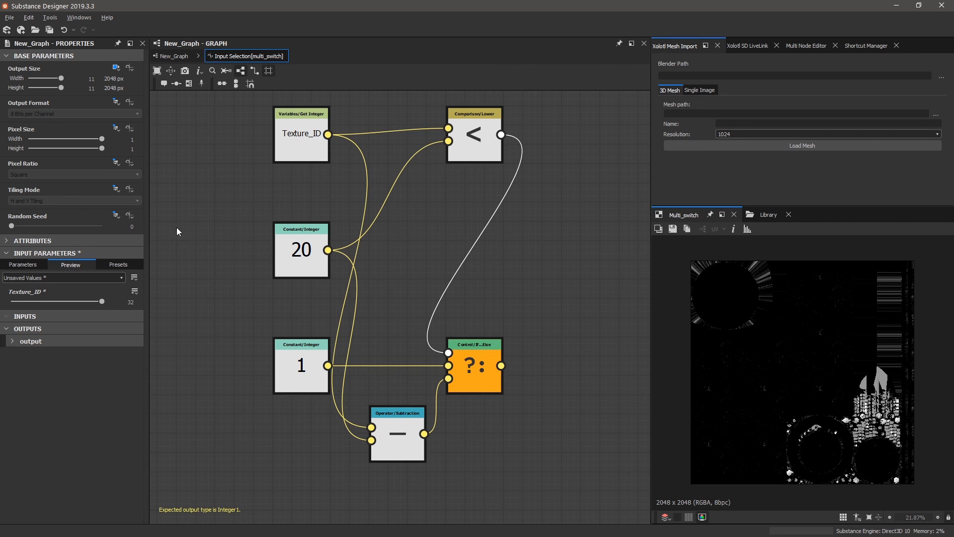
Box-select all the nodes in the less-than function graph.
scroll(213, 317, down, 3)
scroll(277, 246, up, 3)
scroll(410, 262, down, 3)
scroll(410, 262, up, 3)
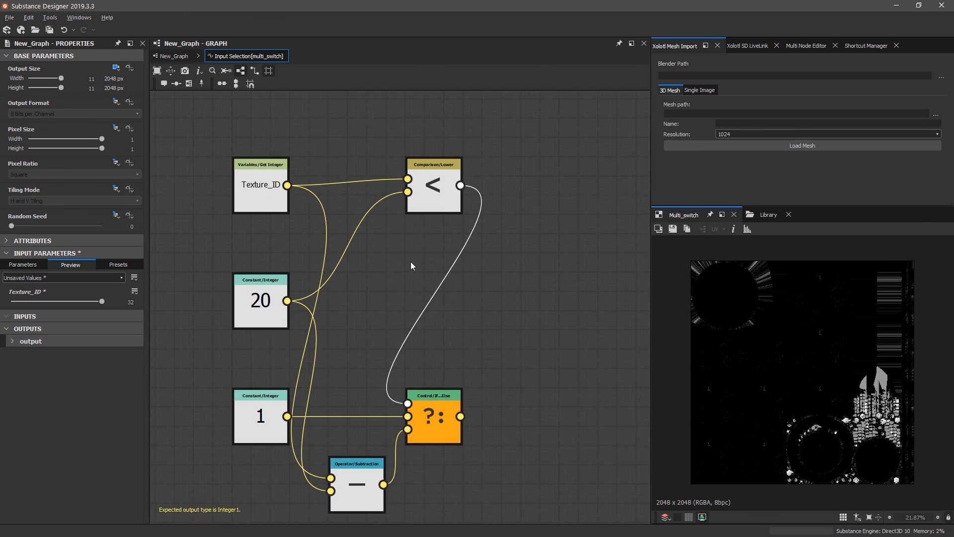
scroll(410, 269, down, 3)
scroll(364, 303, up, 3)
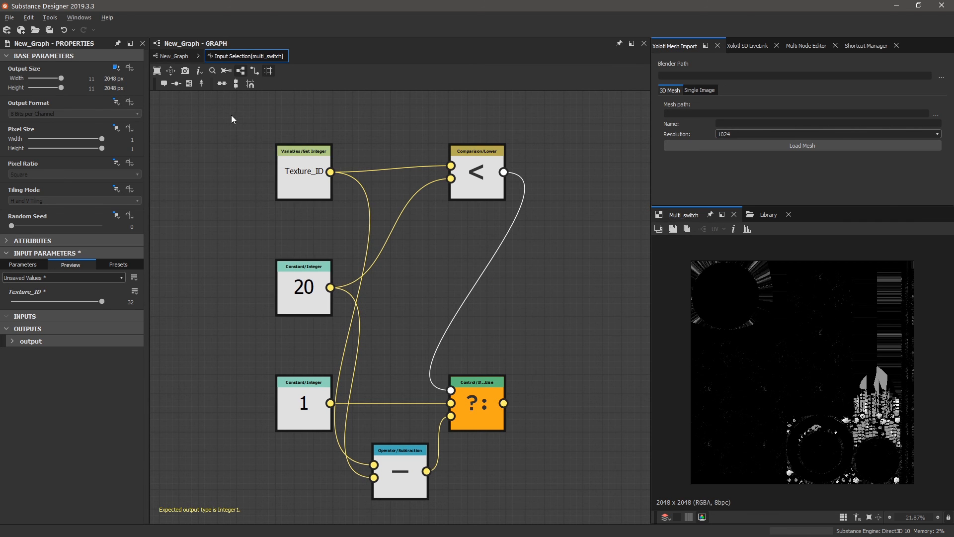
drag(231, 114, 554, 508)
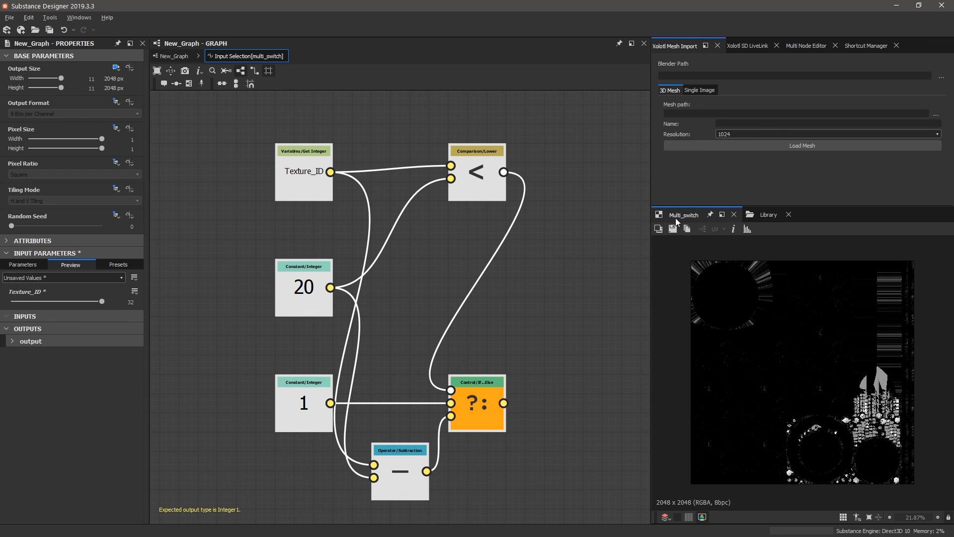
Show the node Library and list its Functions category.
click(773, 216)
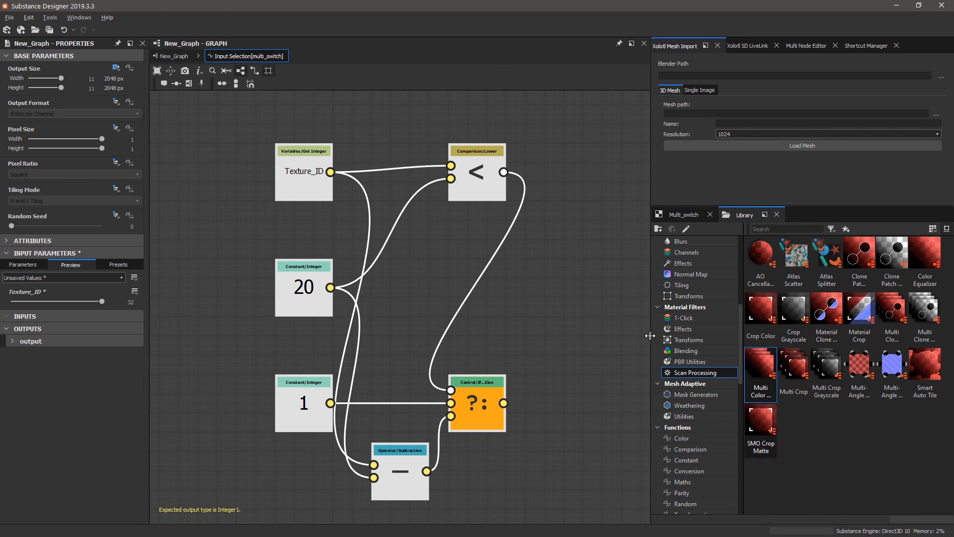
click(695, 217)
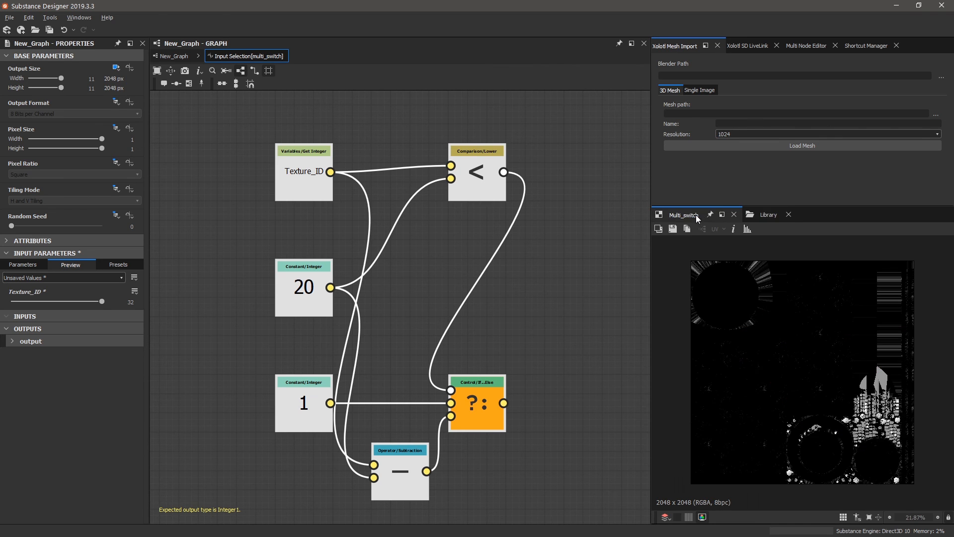
click(768, 215)
scroll(703, 402, down, 5)
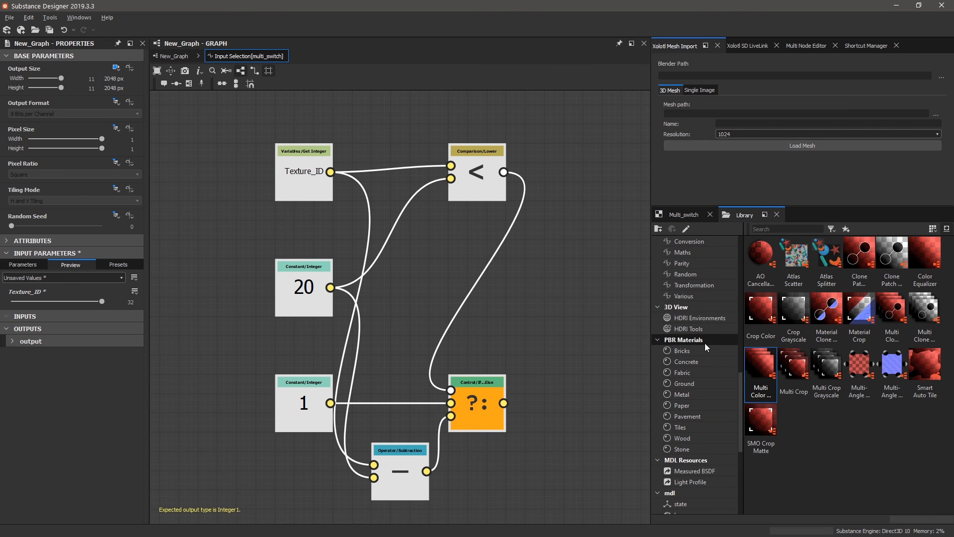
scroll(696, 404, down, 5)
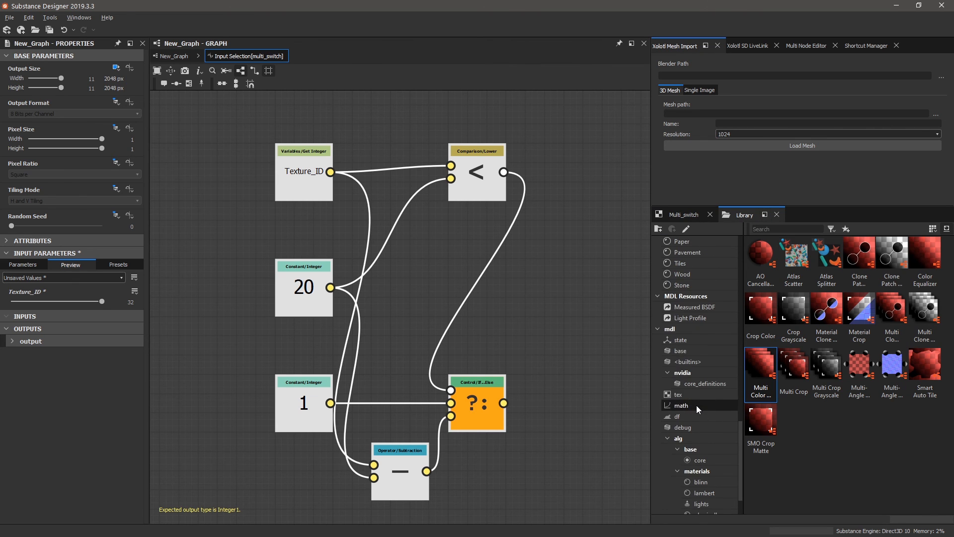
scroll(727, 406, down, 1)
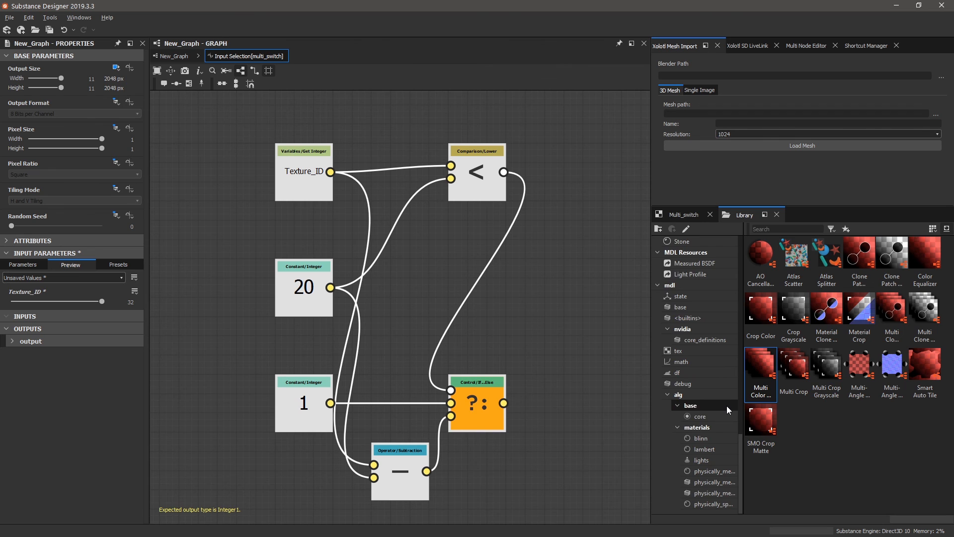
scroll(726, 406, up, 8)
scroll(719, 380, up, 3)
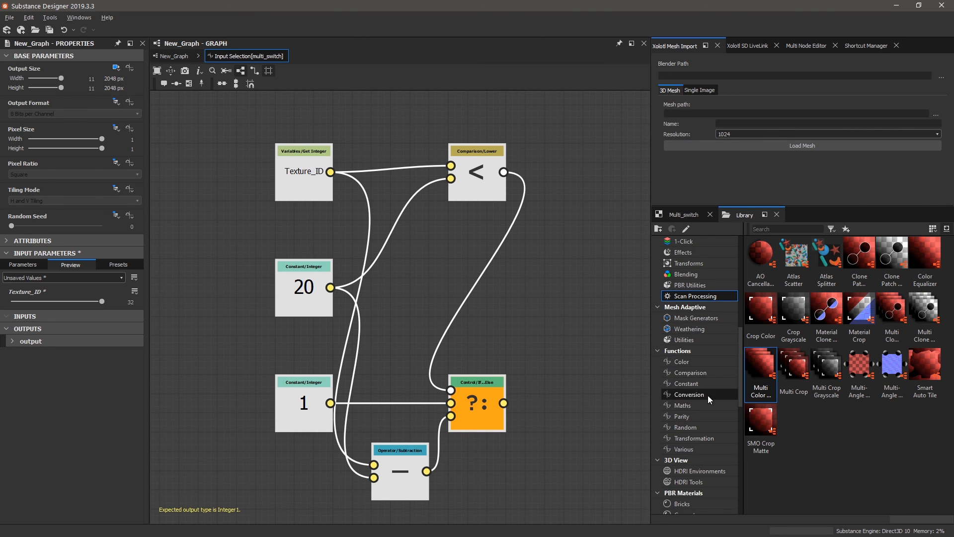
click(700, 353)
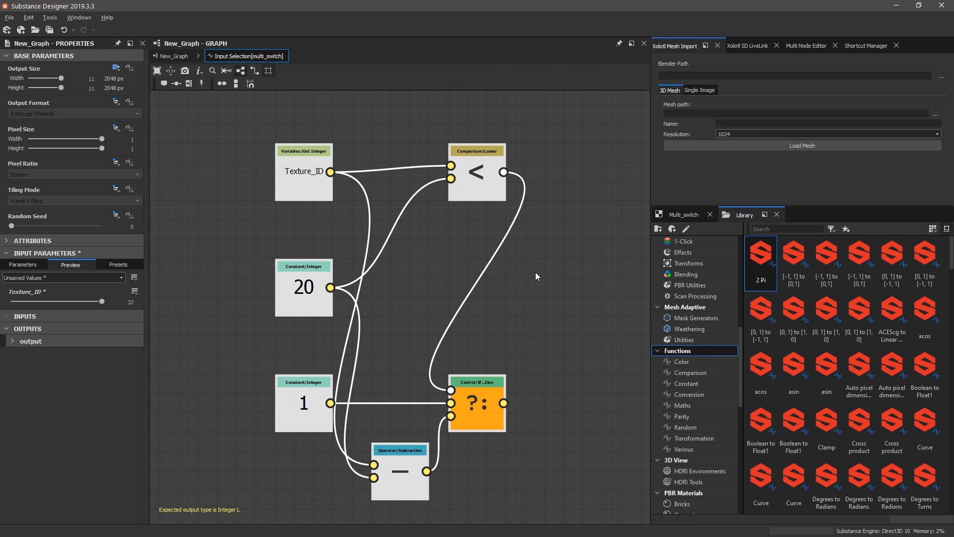
Select the function nodes together and move the Subtraction node lower.
key(ctrl+a)
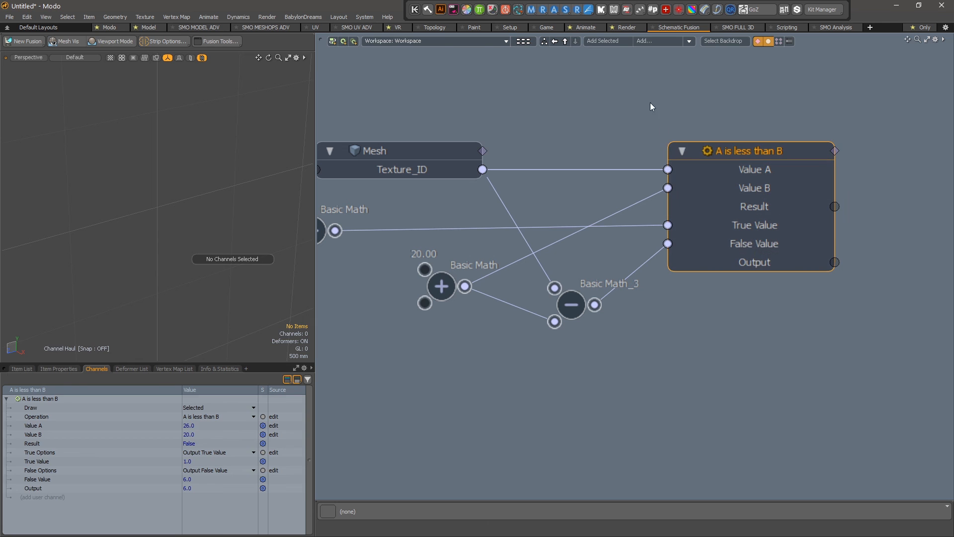
drag(650, 103, 923, 314)
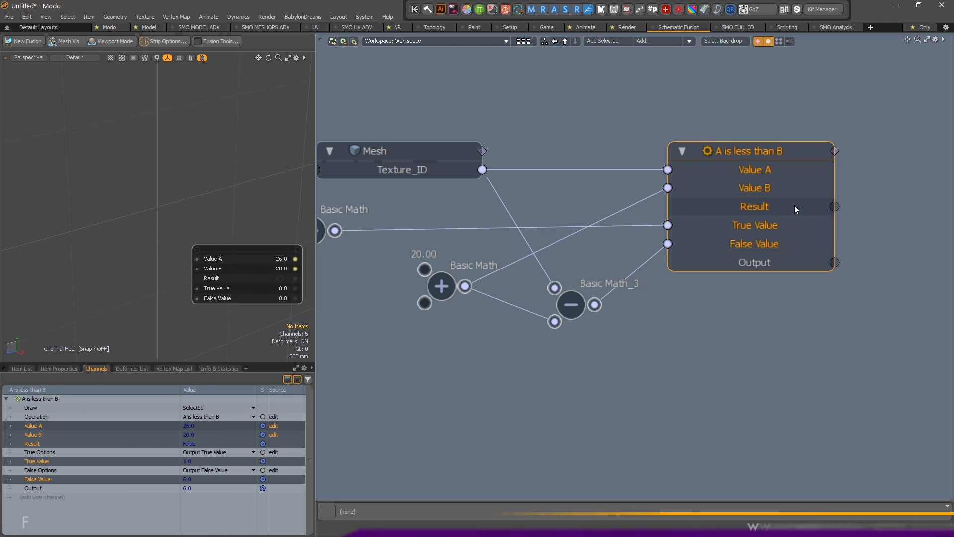
key(alt+Tab)
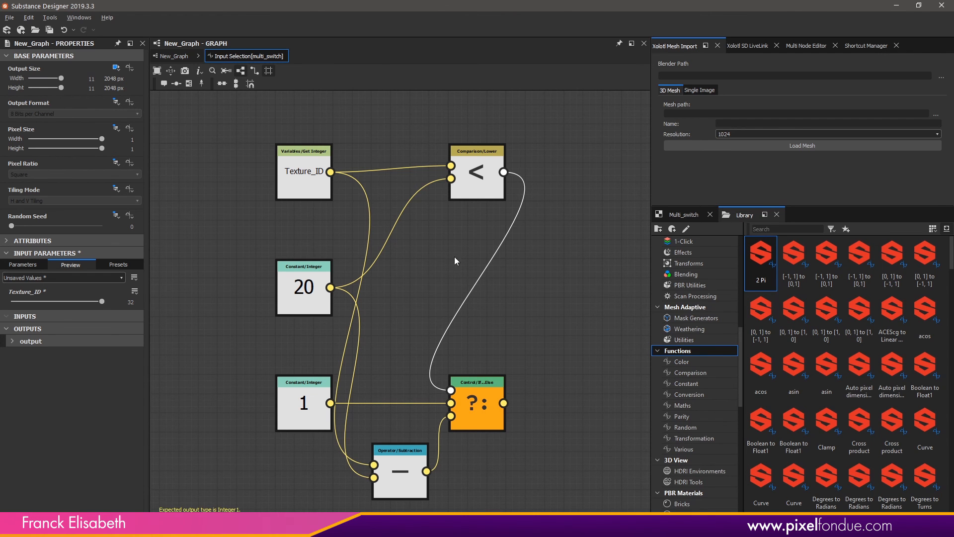
drag(243, 125, 527, 396)
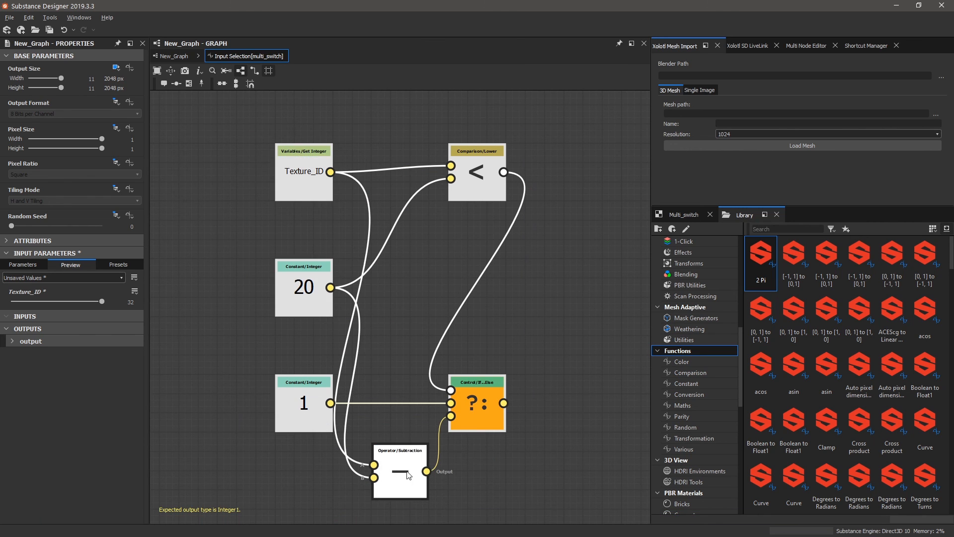
drag(409, 483, 410, 525)
Go back to the main New_Graph and zoom to Texture Set #1.
click(179, 57)
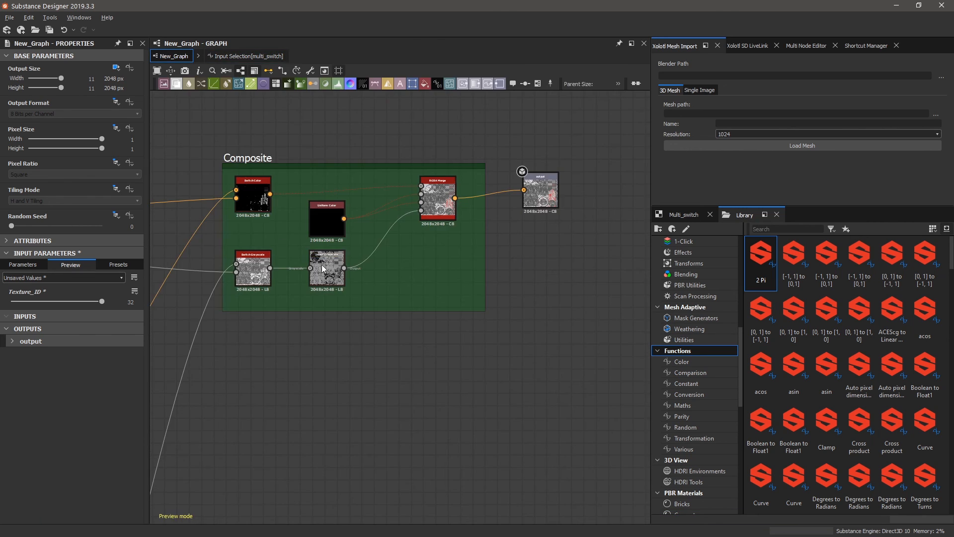
scroll(549, 279, down, 9)
scroll(422, 289, up, 5)
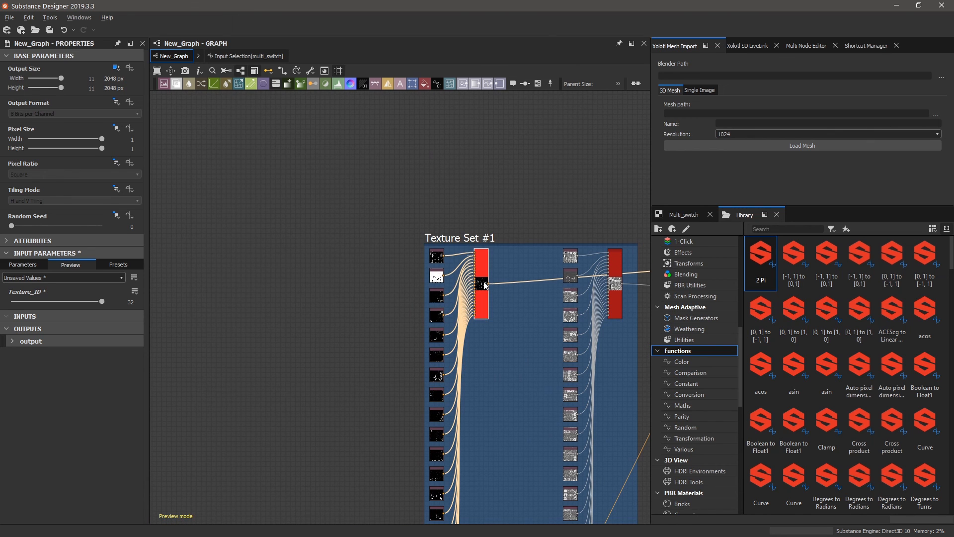
Open Set #1's Input Selection function, shift its five nodes lower and drop If...Else below them.
double_click(480, 279)
click(129, 497)
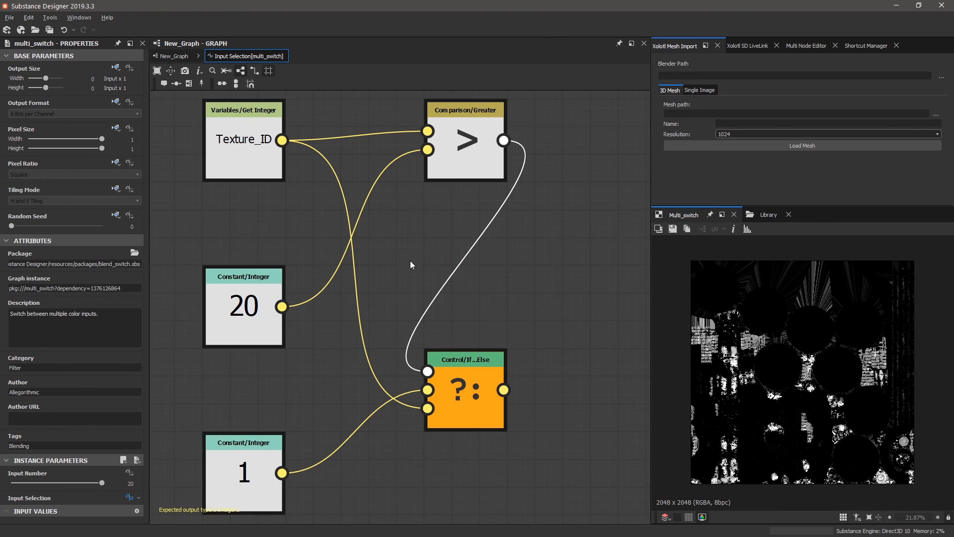
drag(317, 142, 554, 437)
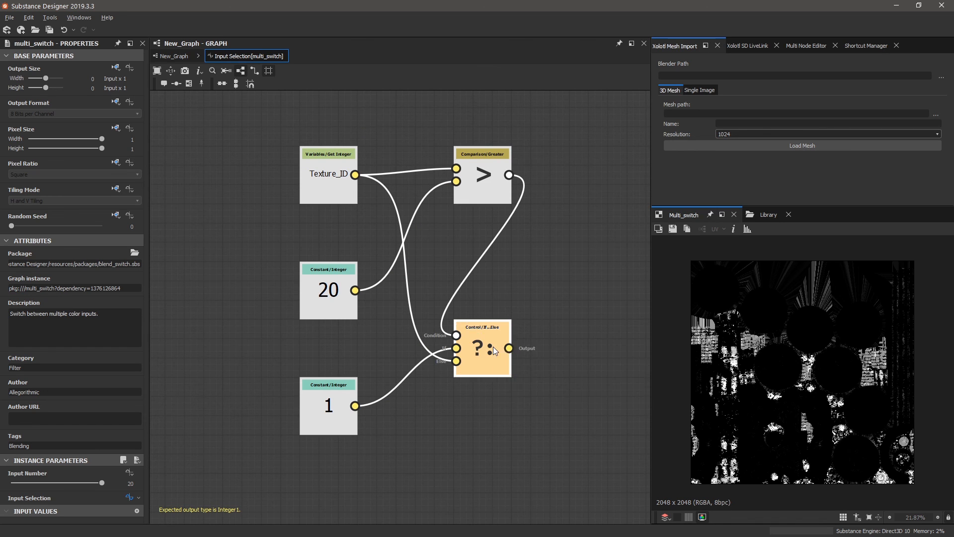
mouse_move(509, 334)
mouse_down()
mouse_move(503, 382)
mouse_move(497, 340)
mouse_up()
mouse_move(497, 176)
mouse_down()
mouse_move(486, 184)
mouse_move(494, 182)
mouse_up()
drag(487, 334, 488, 391)
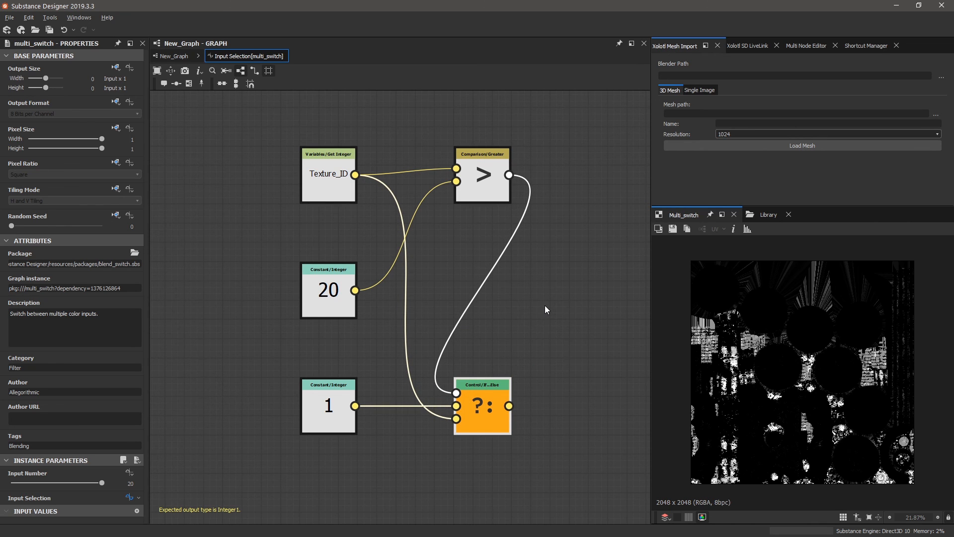